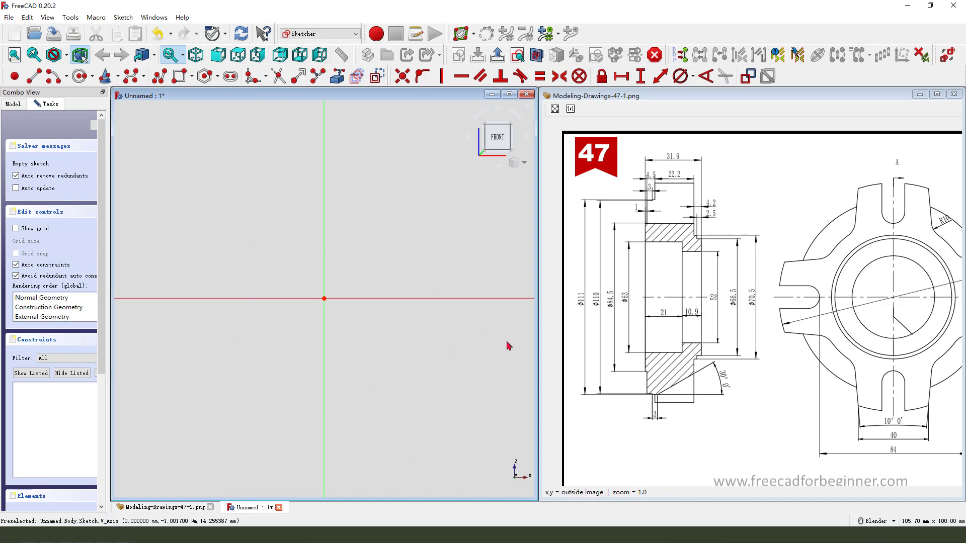
Step: Start a polyline on the vertical axis about 4.6 mm above the origin, stepping down to the horizontal axis and running about 6.9 mm along it
scroll(440, 302, up, 1)
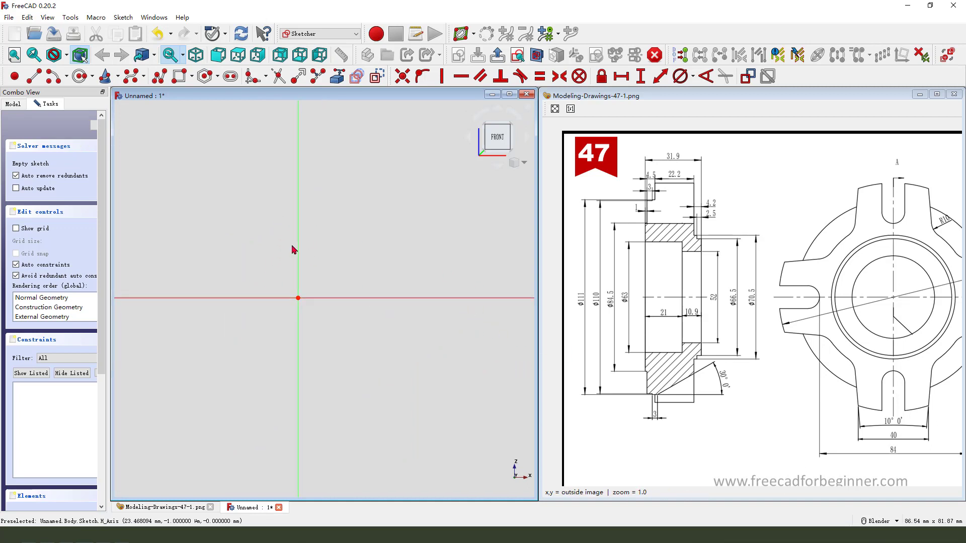
scroll(187, 187, down, 2)
scroll(250, 287, up, 3)
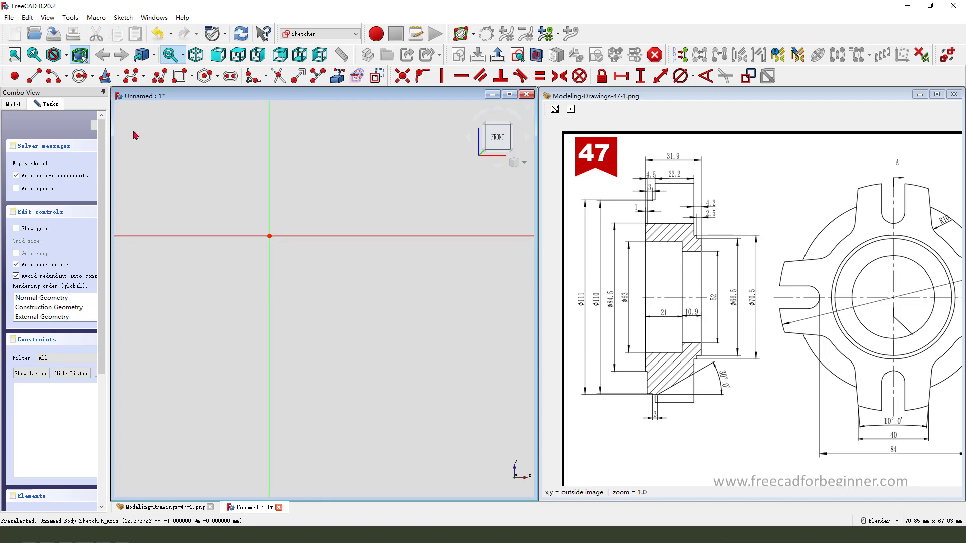
click(159, 76)
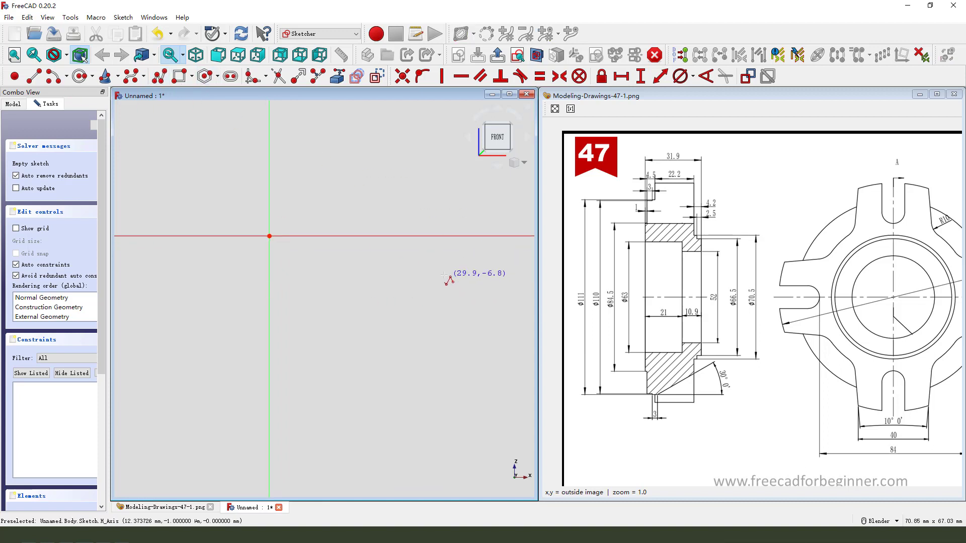
scroll(444, 274, up, 1)
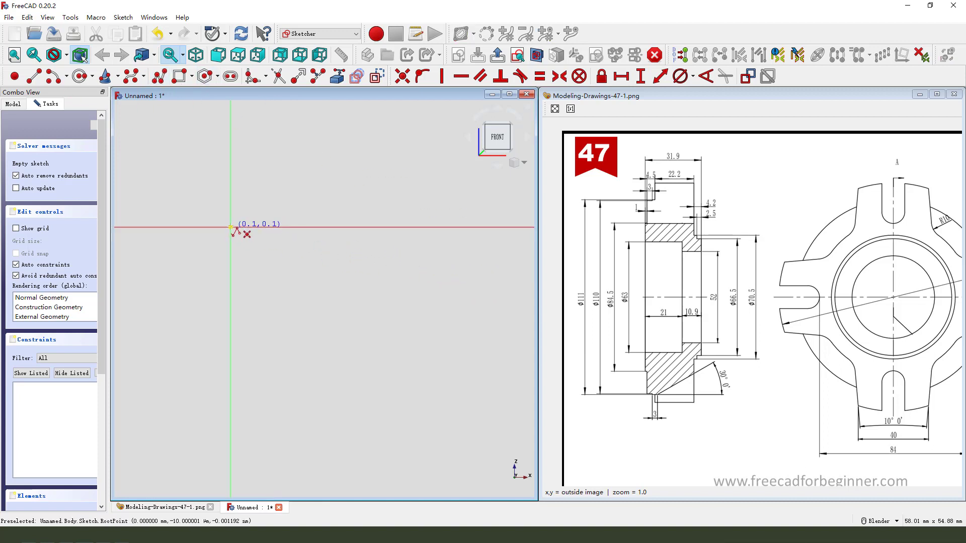
click(231, 227)
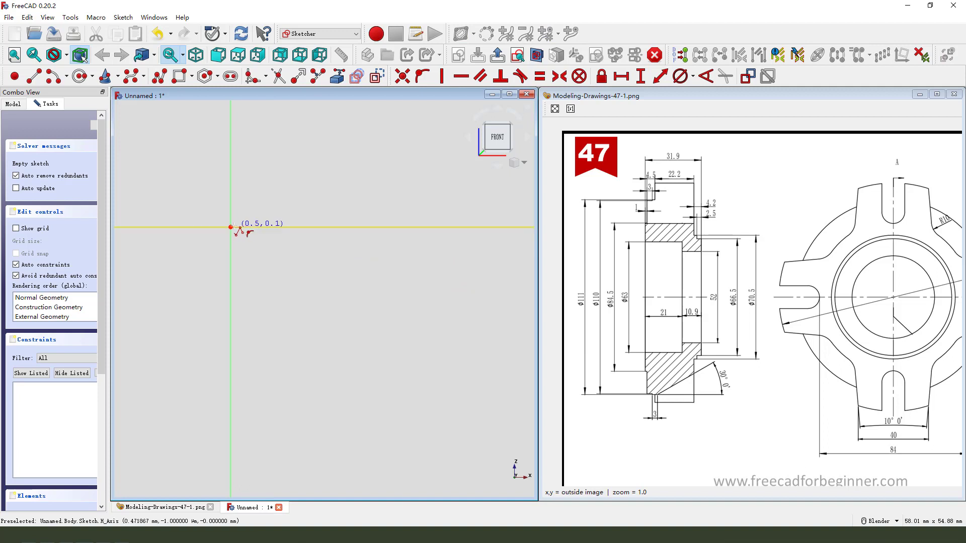
click(231, 193)
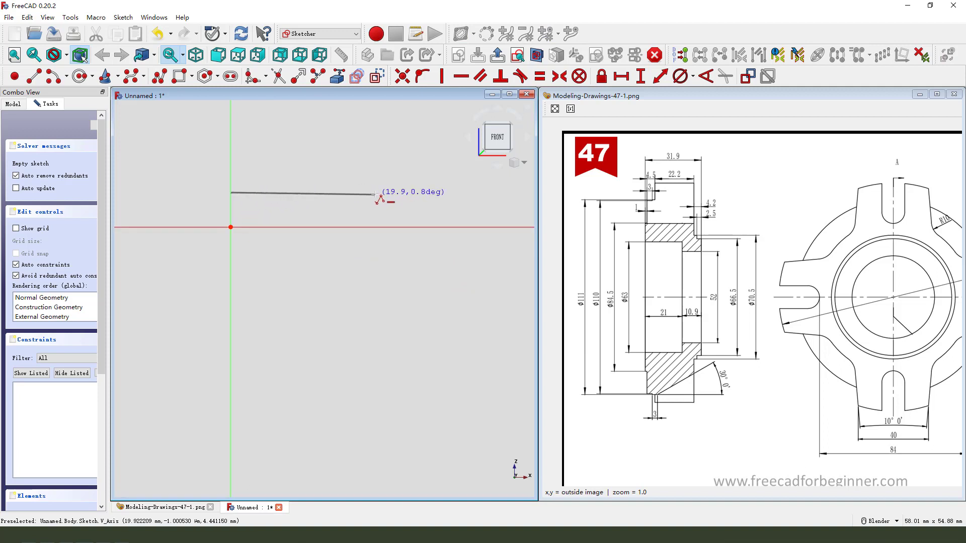
click(375, 193)
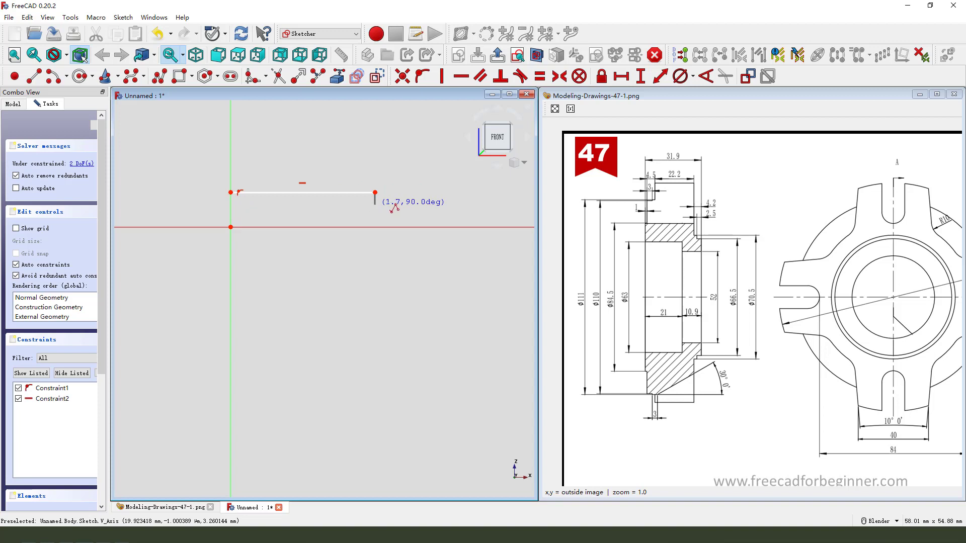
click(375, 204)
click(411, 204)
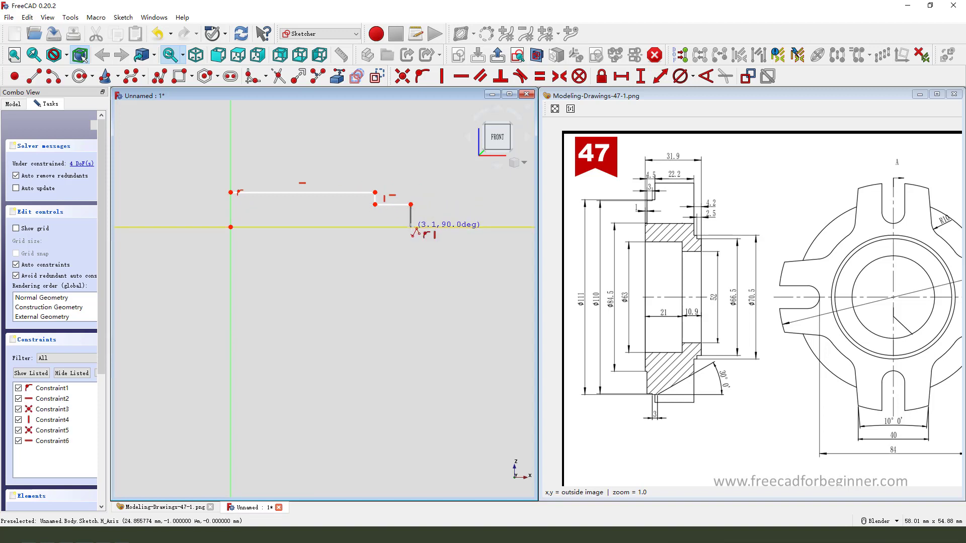
click(411, 227)
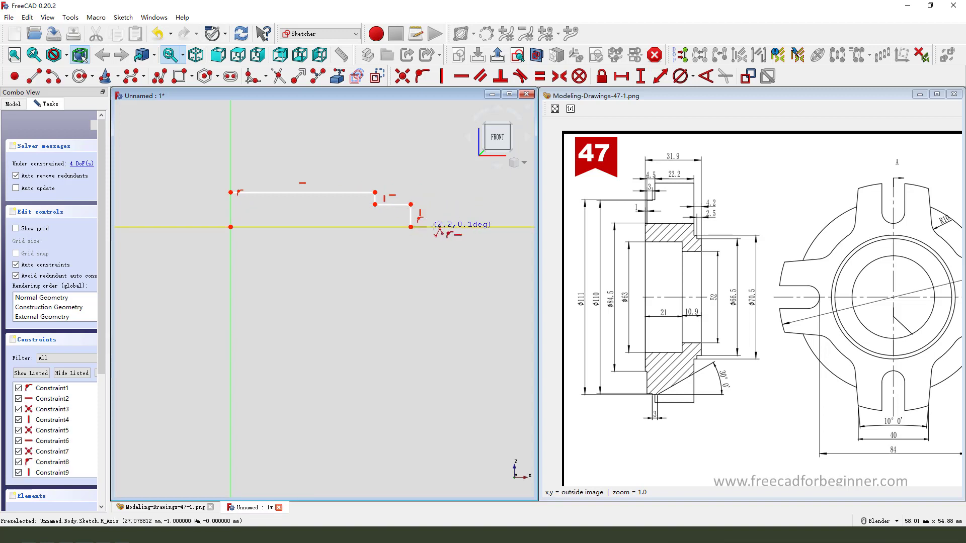
click(462, 227)
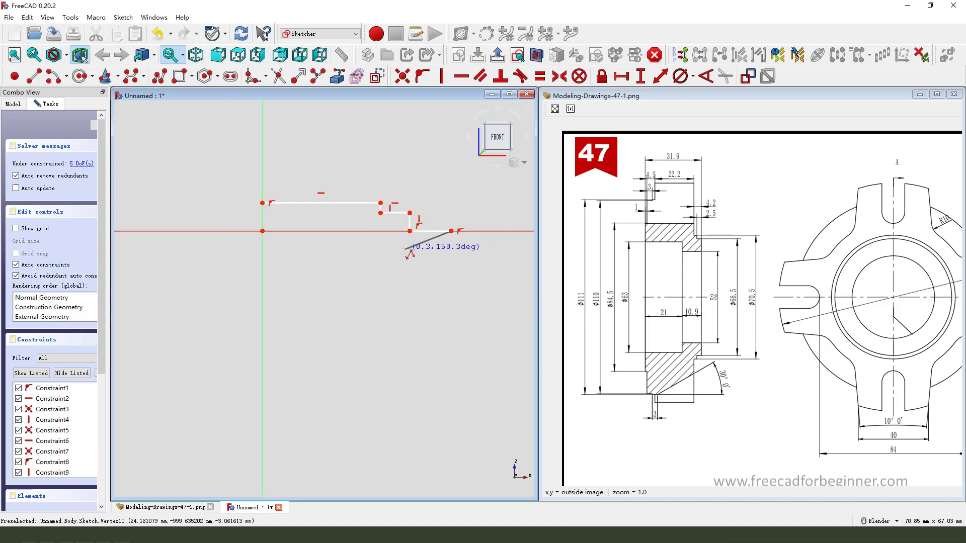
Step: Continue the polyline with a slanted edge, a vertical edge and two lower steps back to the vertical axis, closing the profile at its start point
scroll(410, 244, down, 3)
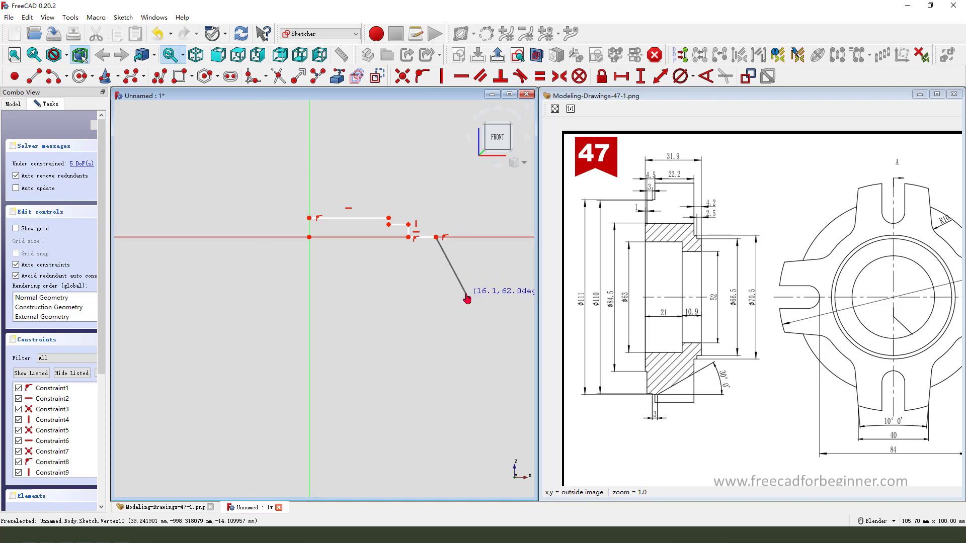
click(466, 294)
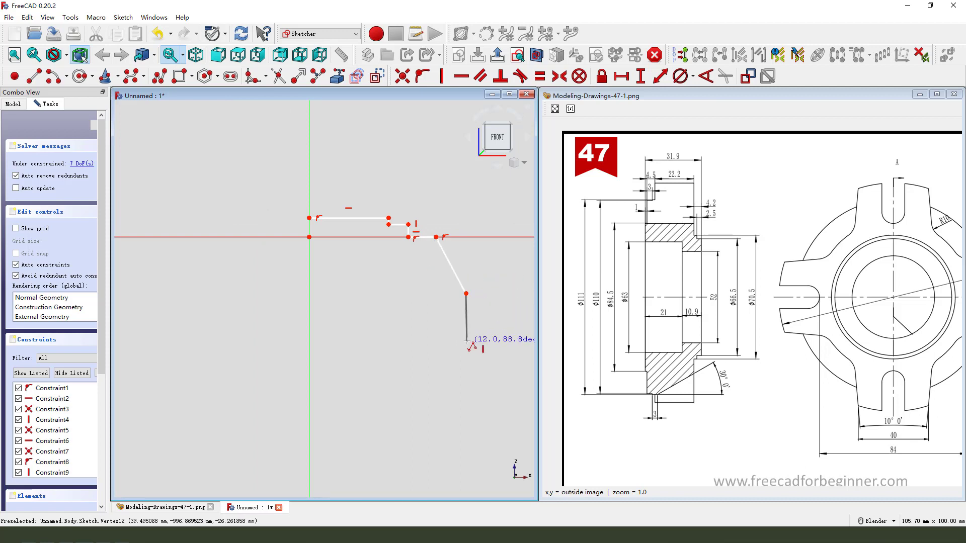
click(466, 341)
click(455, 342)
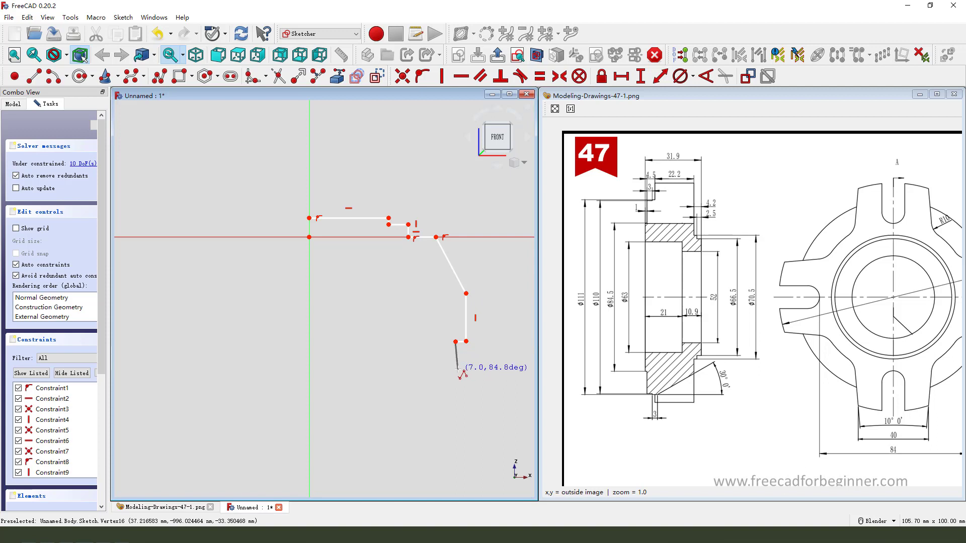
click(455, 367)
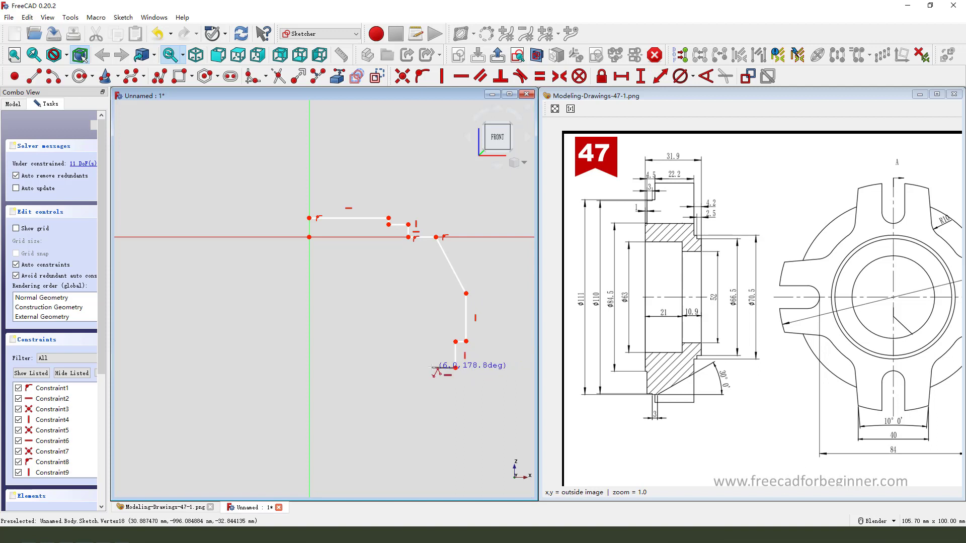
click(431, 368)
click(432, 379)
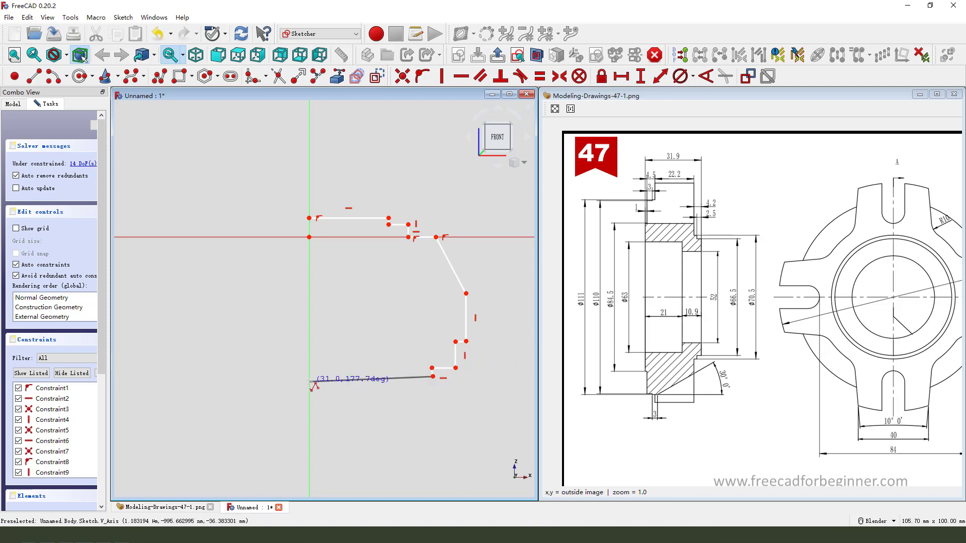
click(309, 379)
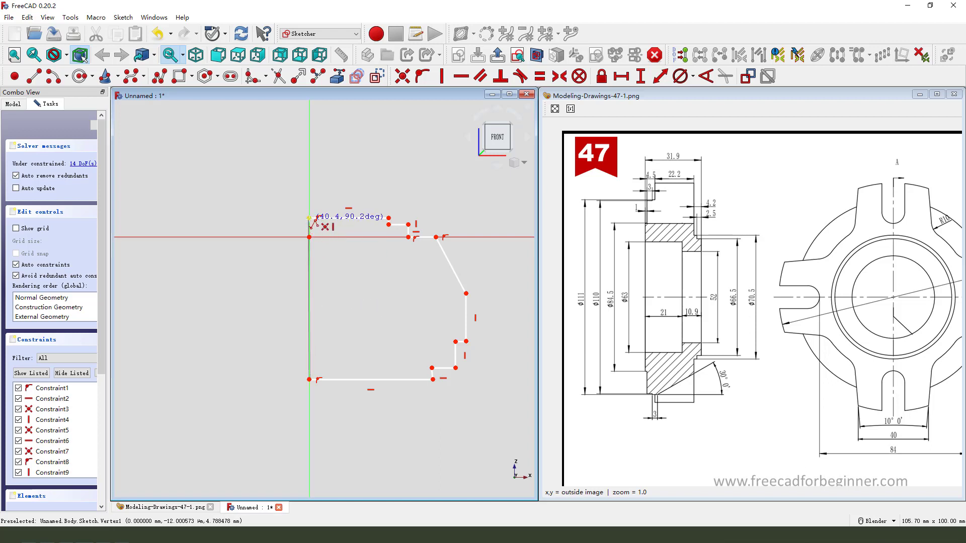
click(309, 219)
Step: Constrain the angle between the slanted edge and the horizontal axis to 150°
scroll(501, 279, up, 3)
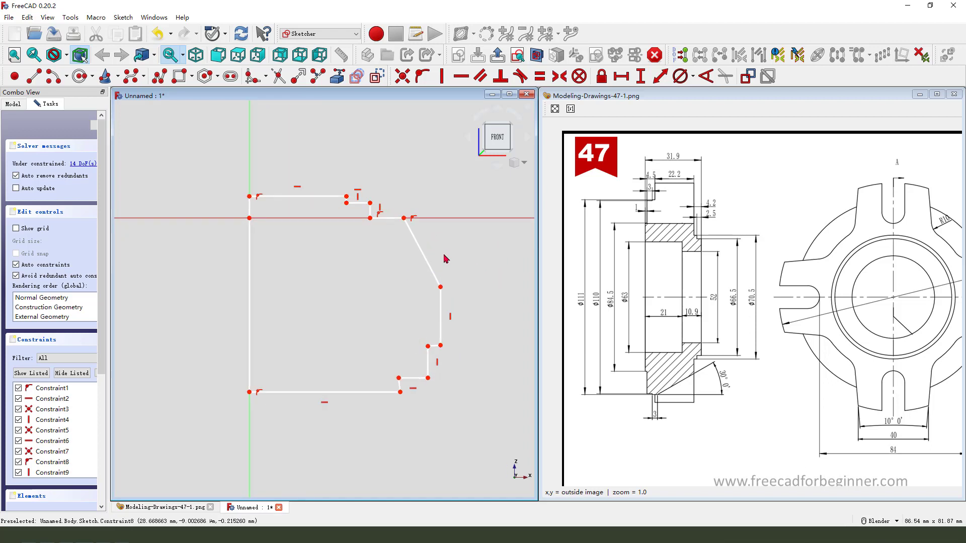
click(415, 232)
click(525, 218)
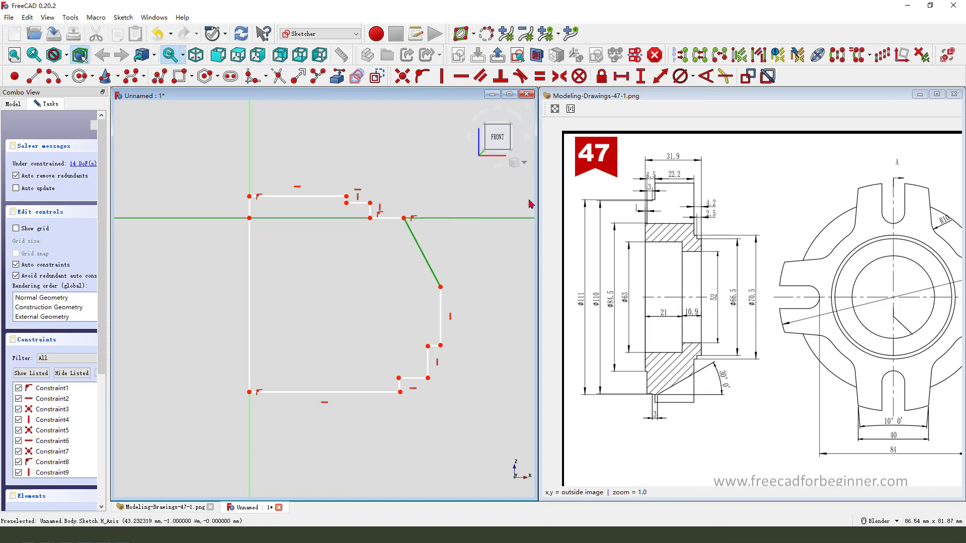
click(706, 77)
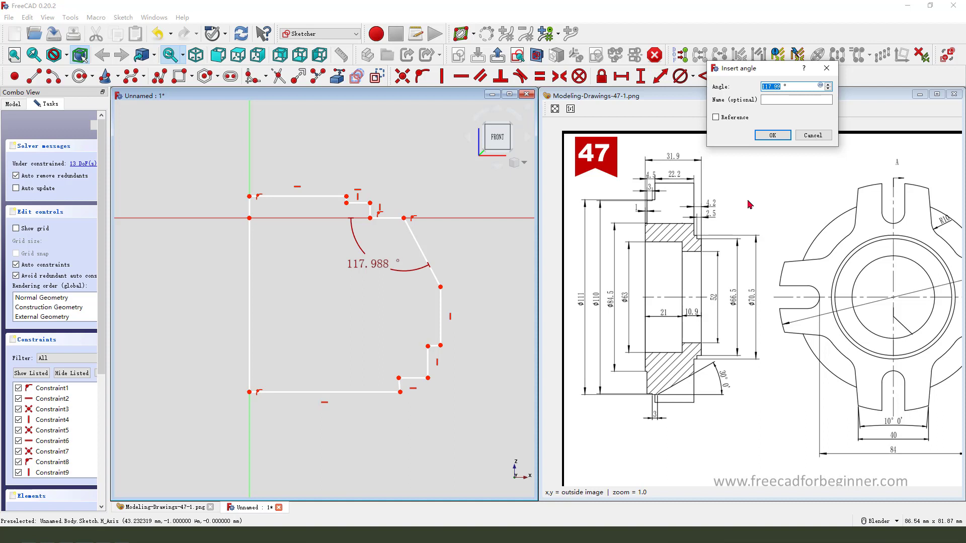
text(150)
key(Return)
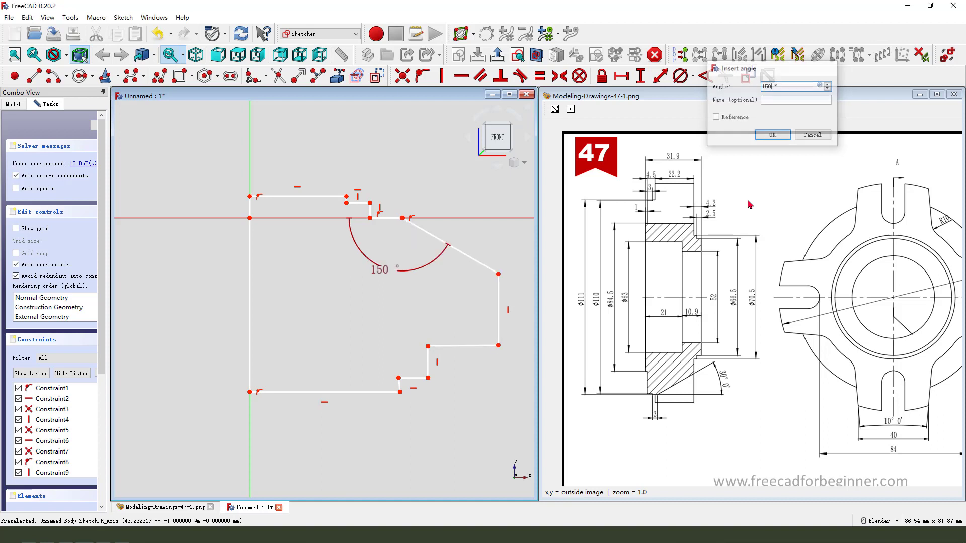
Step: Constrain the horizontal length of the profile's top edge to 66.5/2 mm, following the reference drawing
scroll(353, 202, down, 1)
scroll(352, 201, up, 1)
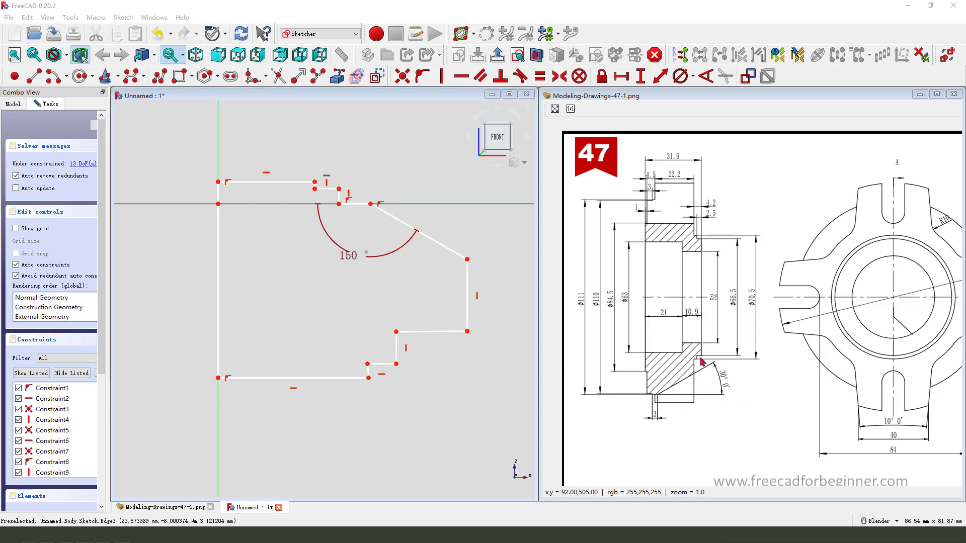
drag(700, 355, 745, 357)
drag(739, 285, 746, 319)
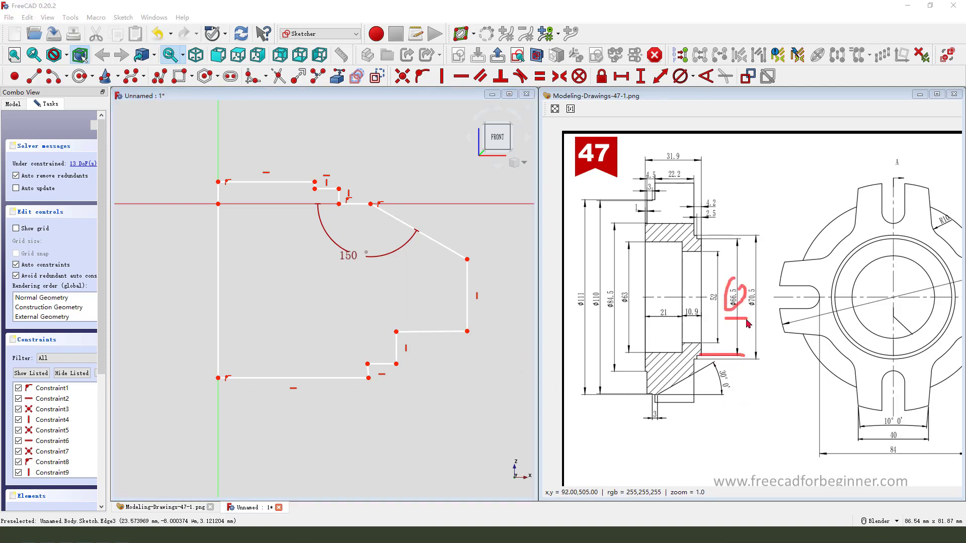
key(Escape)
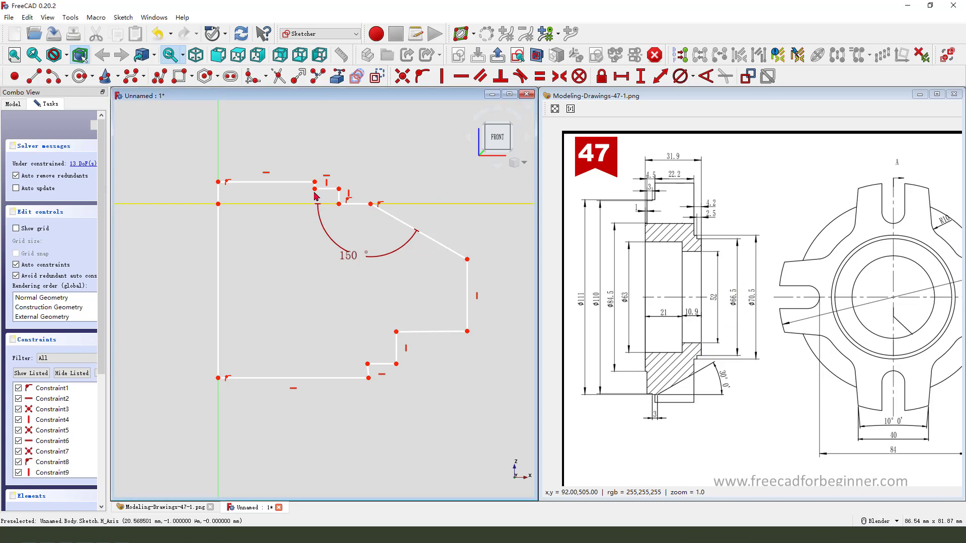
click(293, 184)
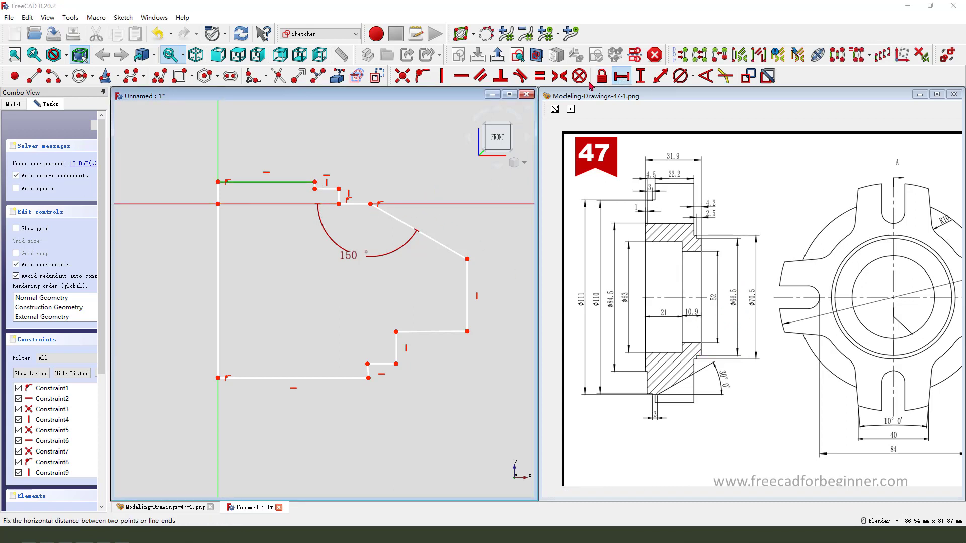
key(l)
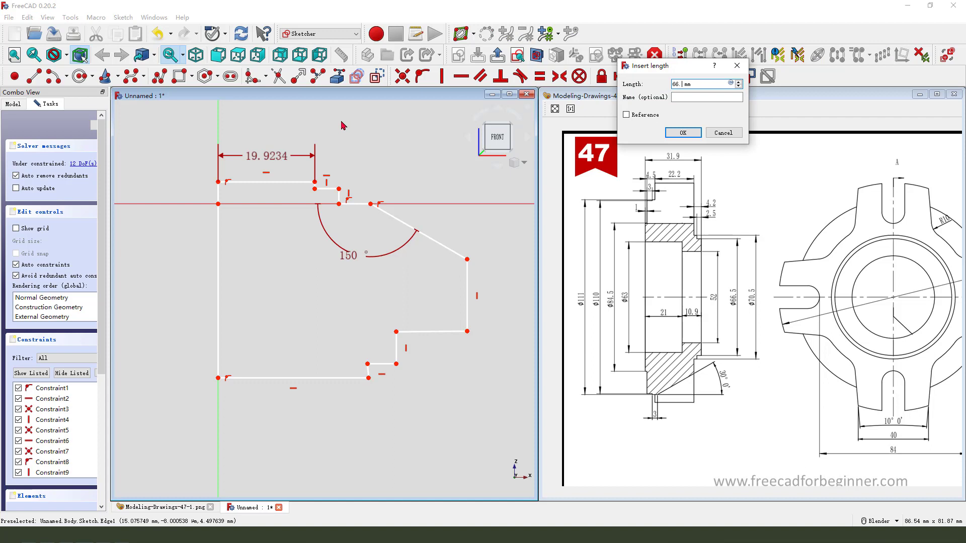
text(66.5/2)
key(Return)
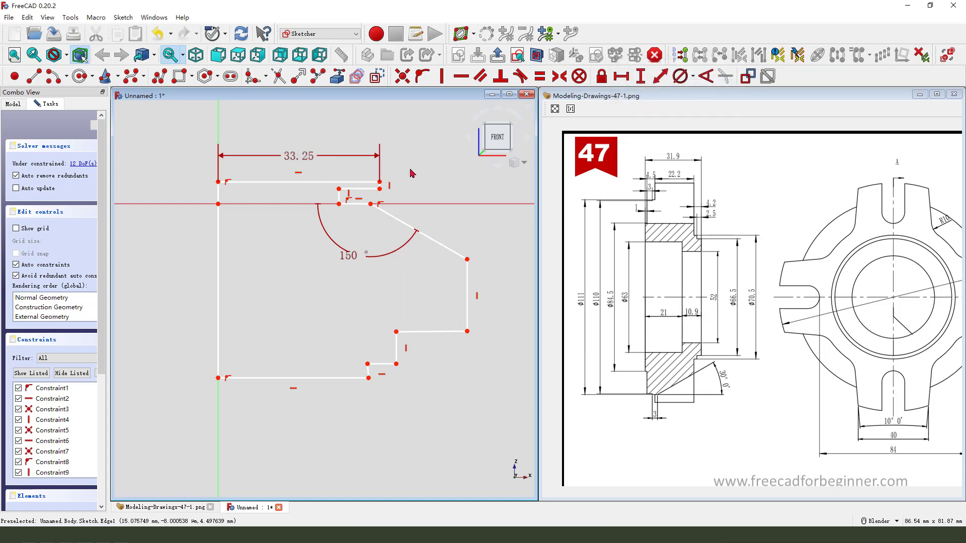
Step: Move the upper step's corners outward, set its outer corner 70.5/2 mm horizontally from the vertical axis, and place that dimension above the 33.25 one
drag(371, 204, 456, 217)
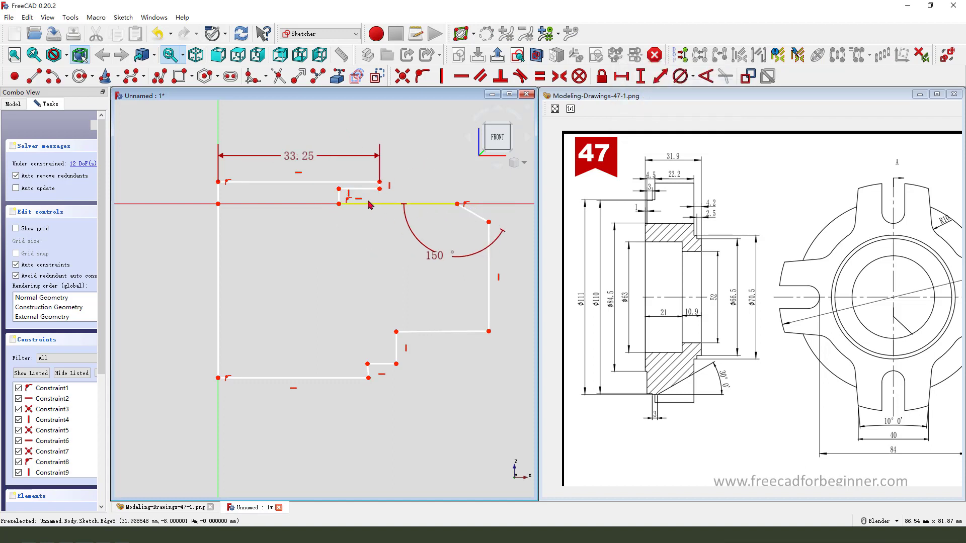
drag(338, 189, 411, 186)
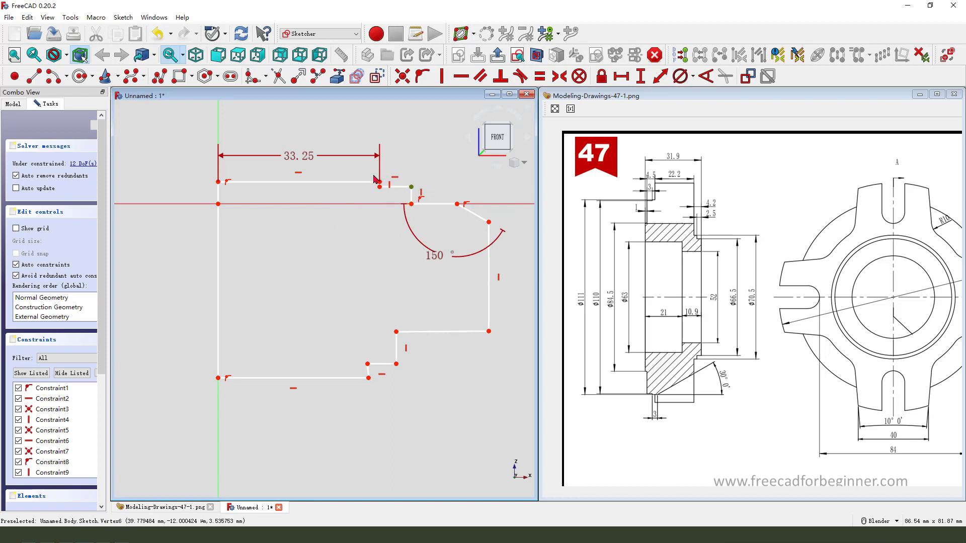
click(217, 181)
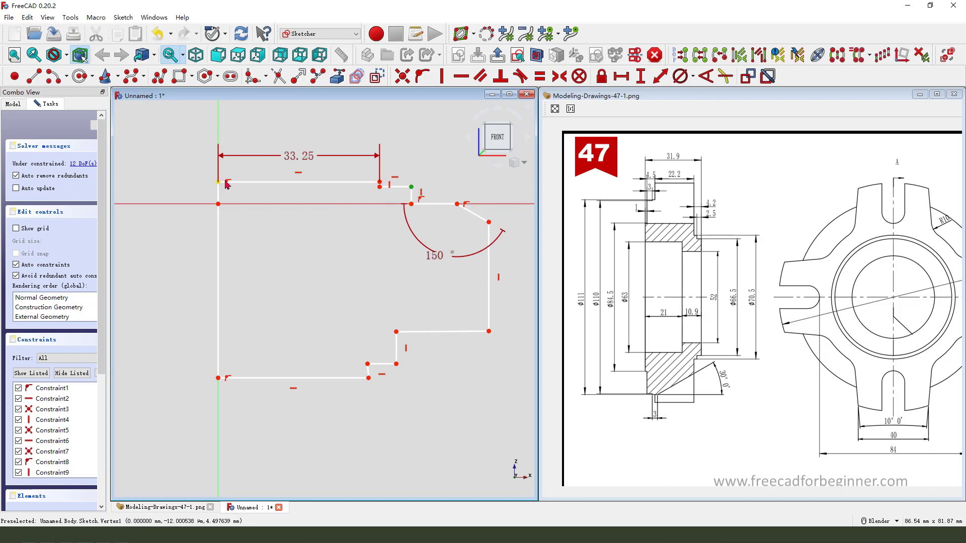
click(624, 77)
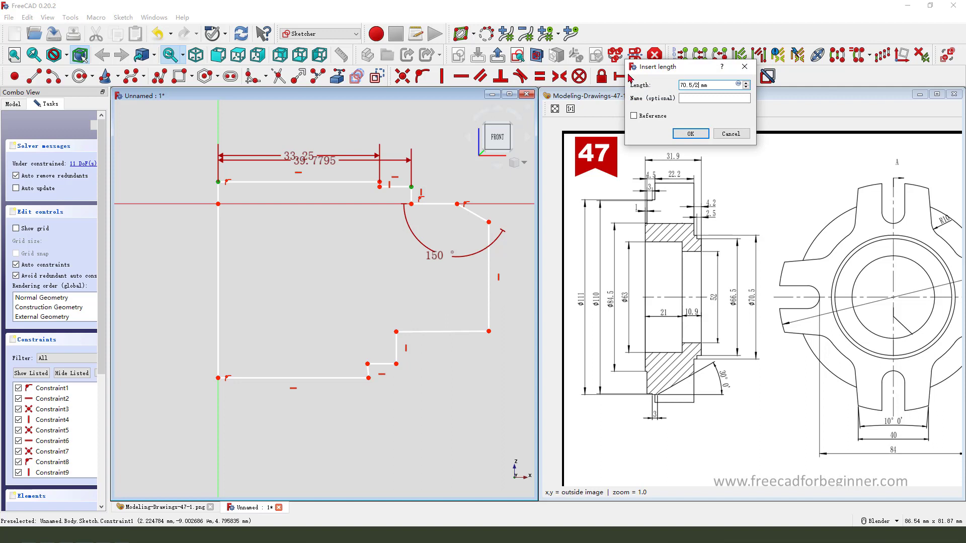
key(Return)
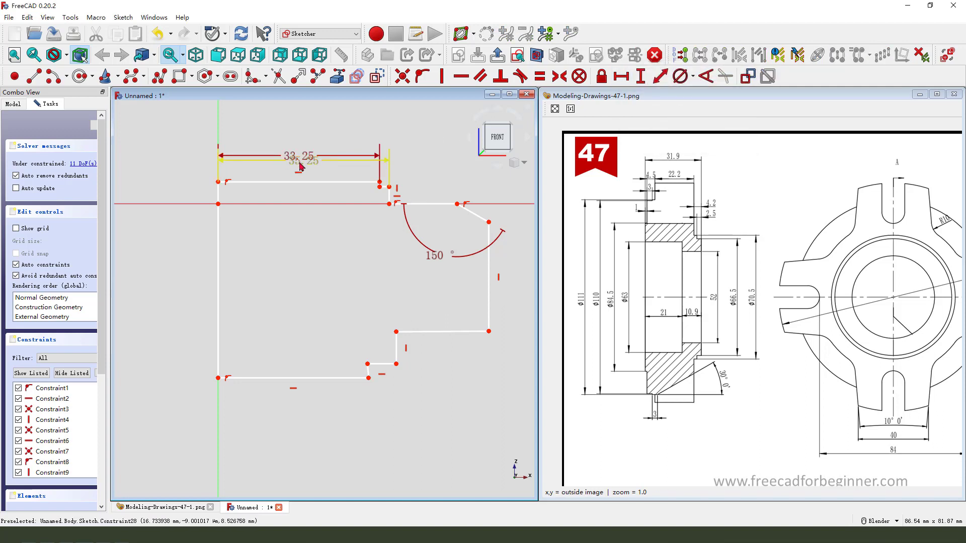
drag(302, 159, 301, 126)
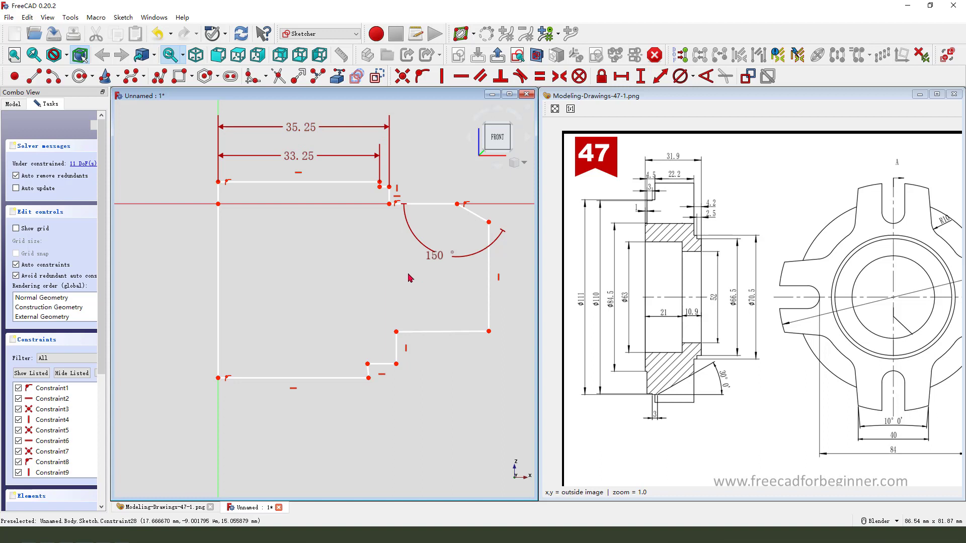
Step: Lower the profile's bottom edge to about 45 mm below the horizontal axis and make the adjoining slightly tilted step edge vertical
scroll(382, 257, down, 3)
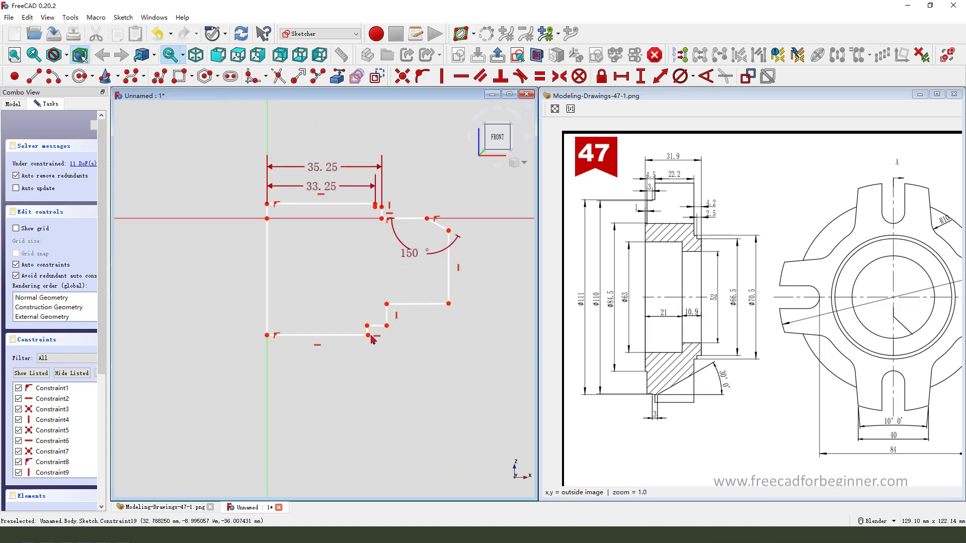
drag(368, 335, 370, 363)
click(369, 355)
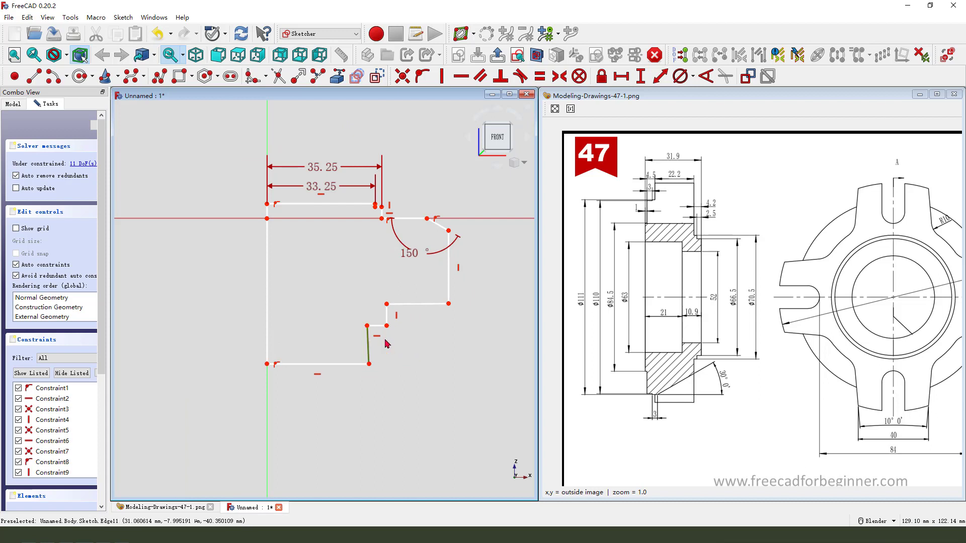
click(442, 78)
Step: Constrain the horizontal length of the profile's bottom edge to 84.5/2 mm, following the reference drawing
click(336, 364)
click(622, 77)
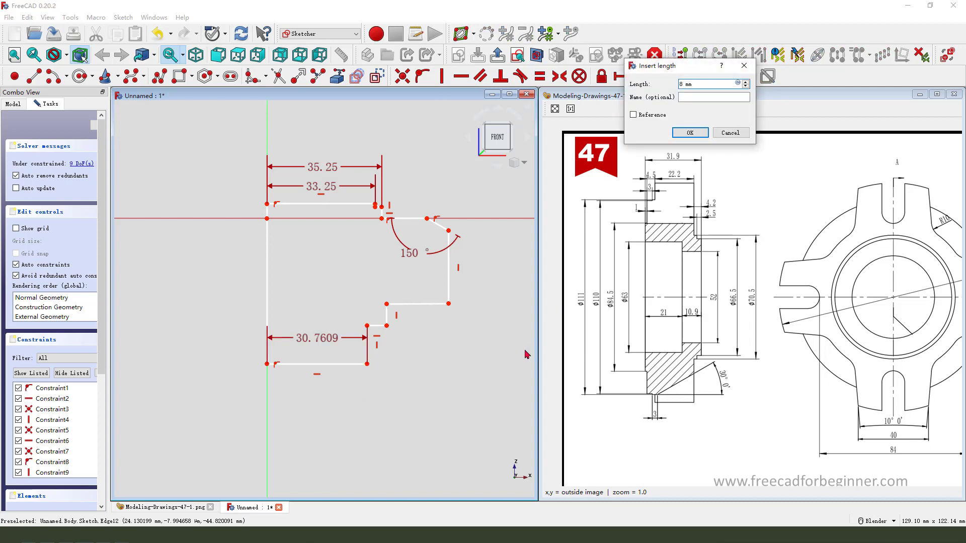
text(84.5/2)
key(Return)
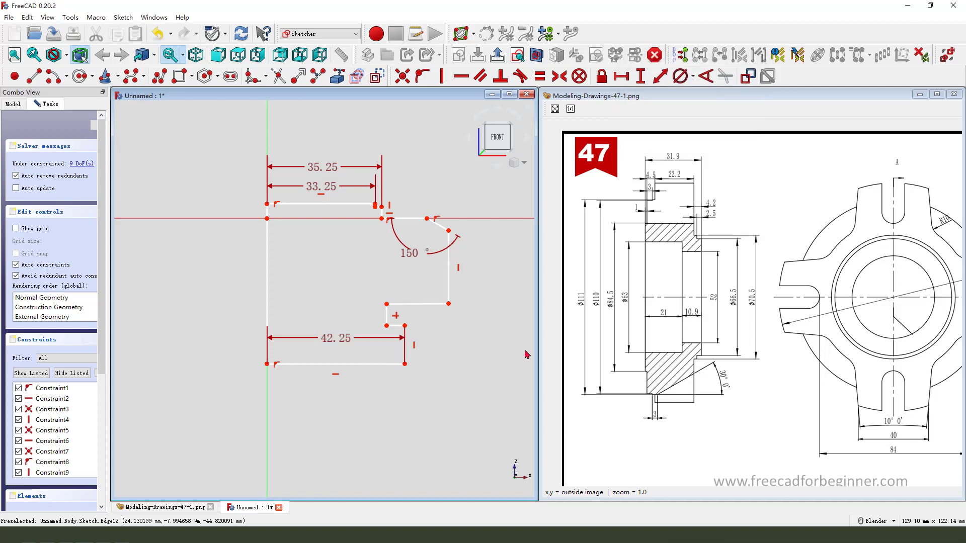
Step: Move the lower step's corner outward, set it 110/2 mm horizontally from the vertical axis, and place that dimension below the profile
drag(386, 326, 419, 329)
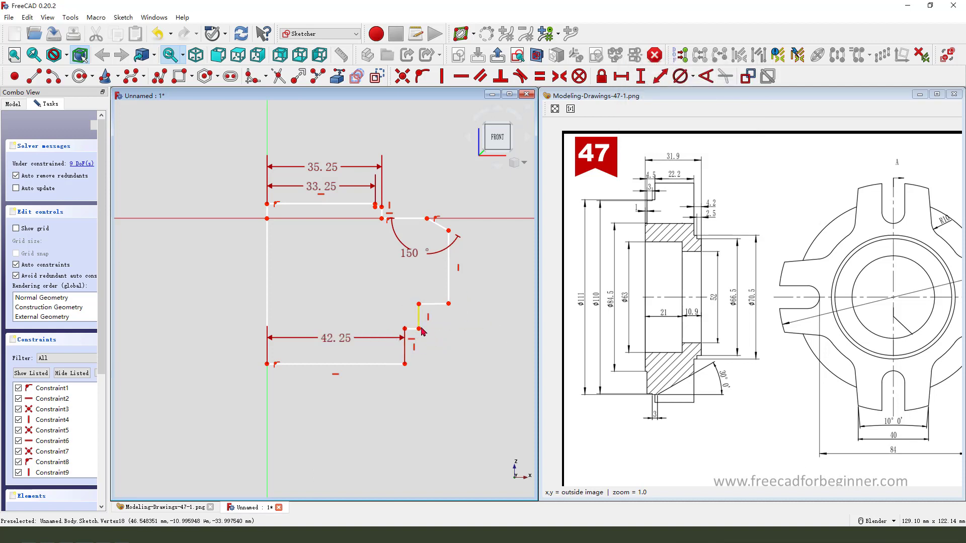
click(419, 328)
click(267, 364)
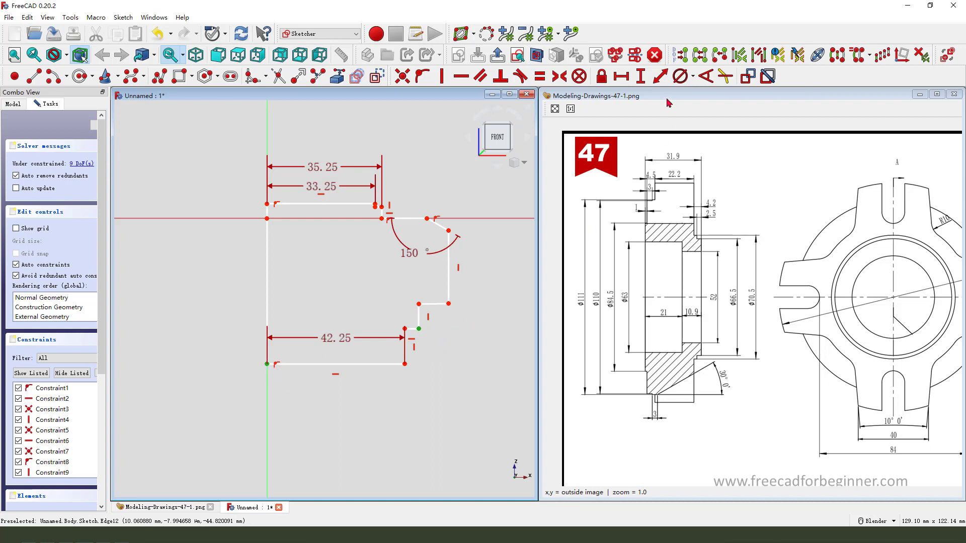
click(622, 76)
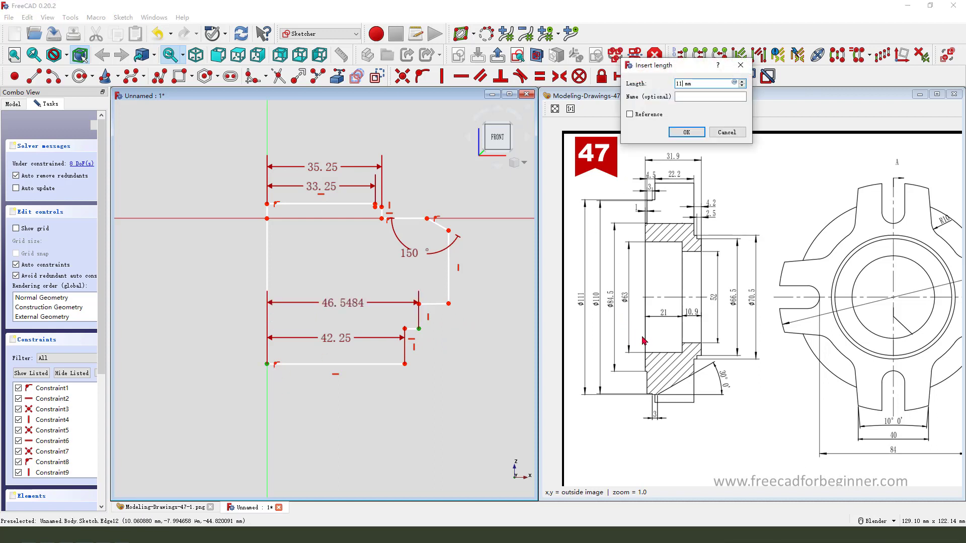
text(110/2)
key(Return)
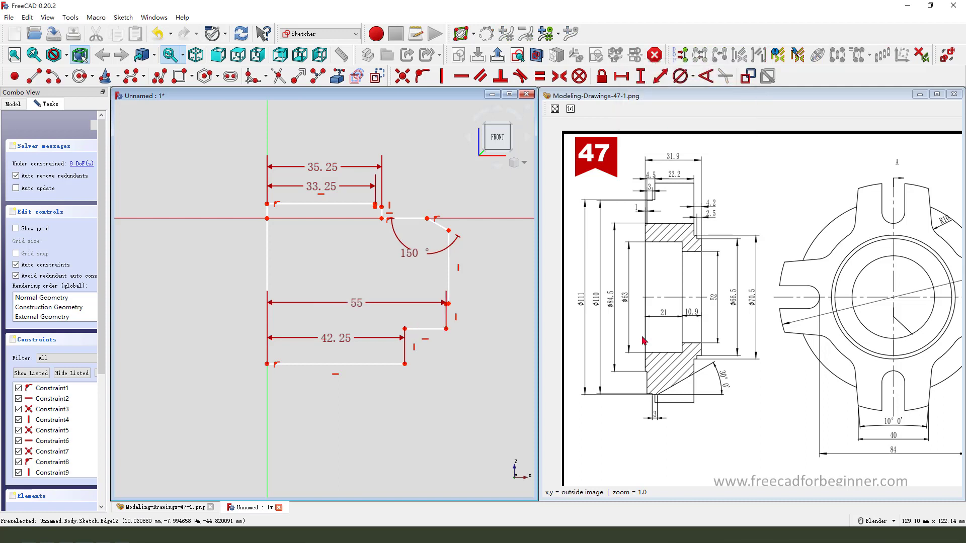
drag(356, 302, 356, 392)
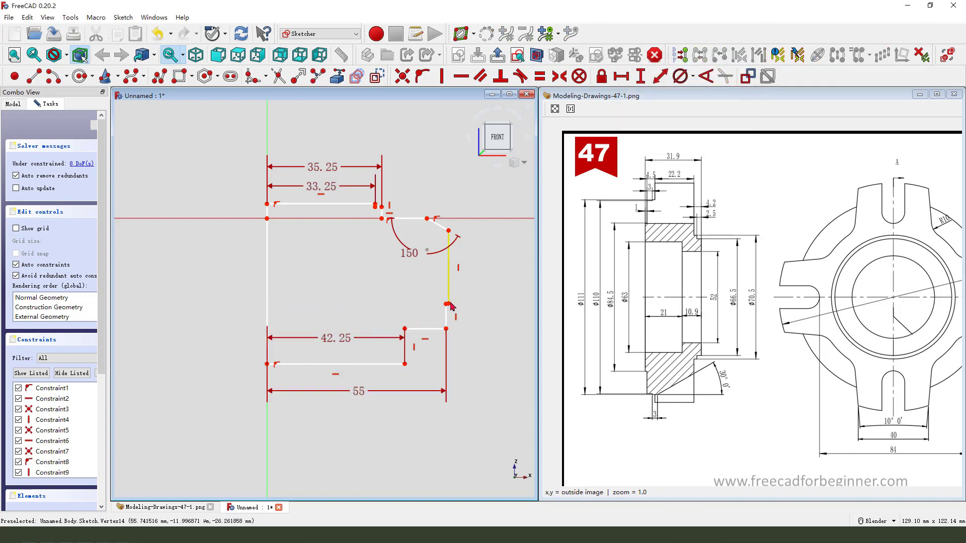
Step: Move the profile's outermost lower corner to about 65 mm from the vertical axis and make its adjoining short edge horizontal
drag(448, 303, 481, 305)
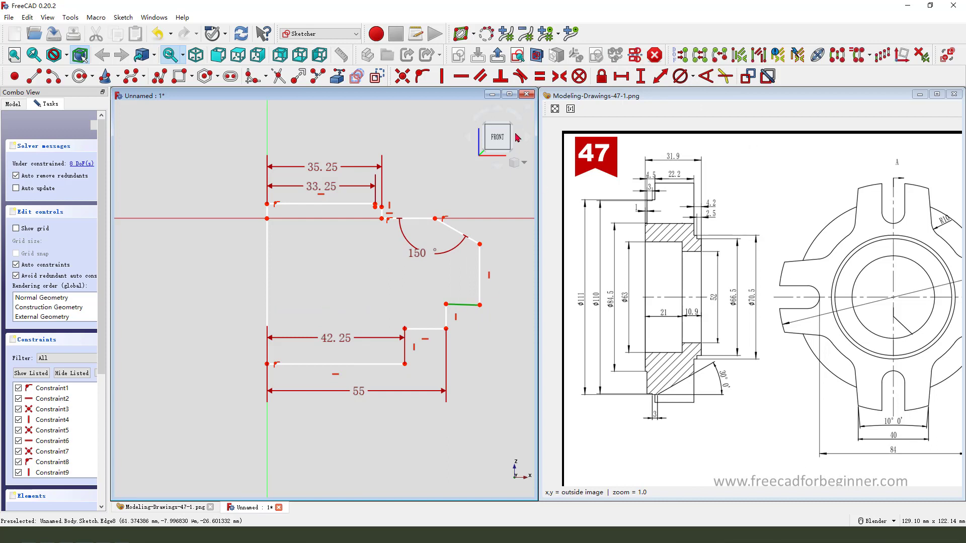
click(461, 76)
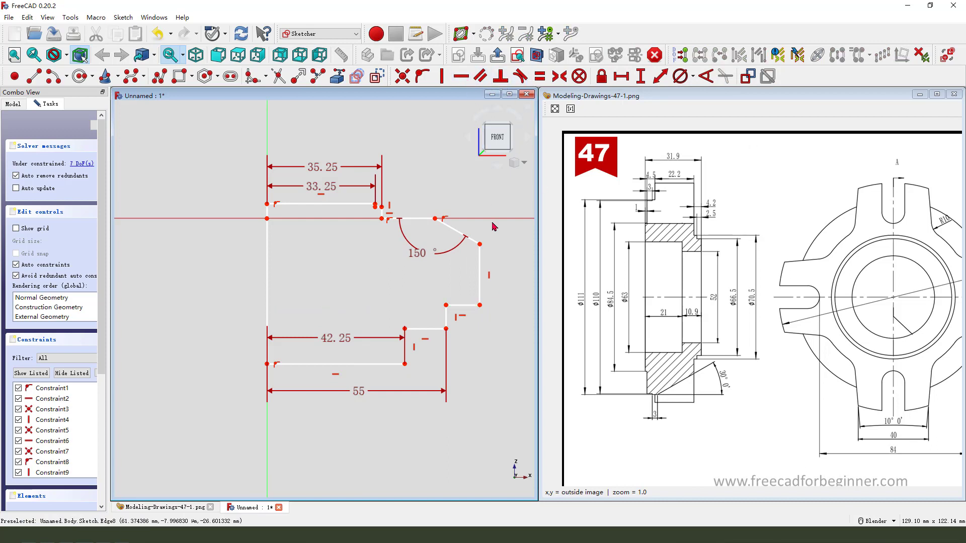
Step: Set the outermost lower corner 111/2 mm horizontally from the vertical axis and stack the lower horizontal dimensions below the profile
click(480, 305)
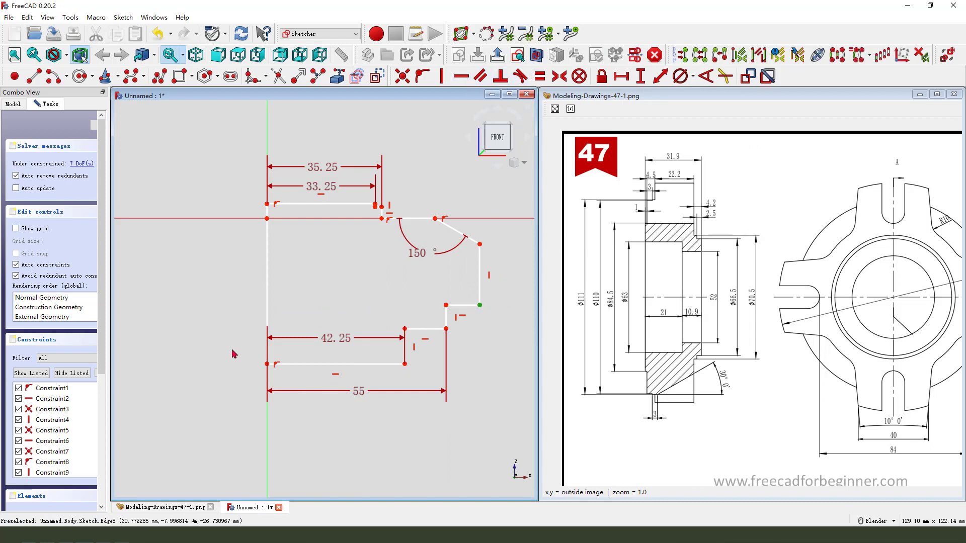
click(267, 365)
click(621, 76)
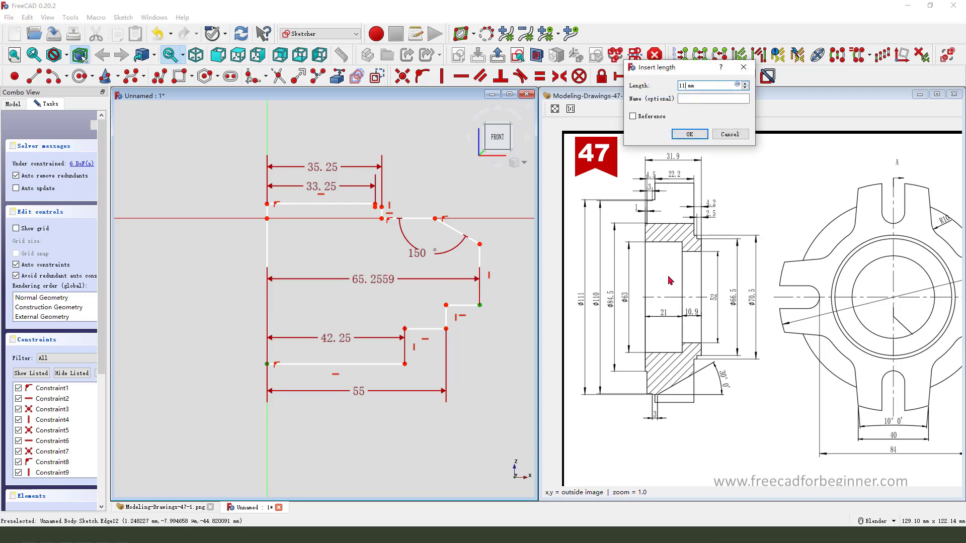
text(111/2)
key(Return)
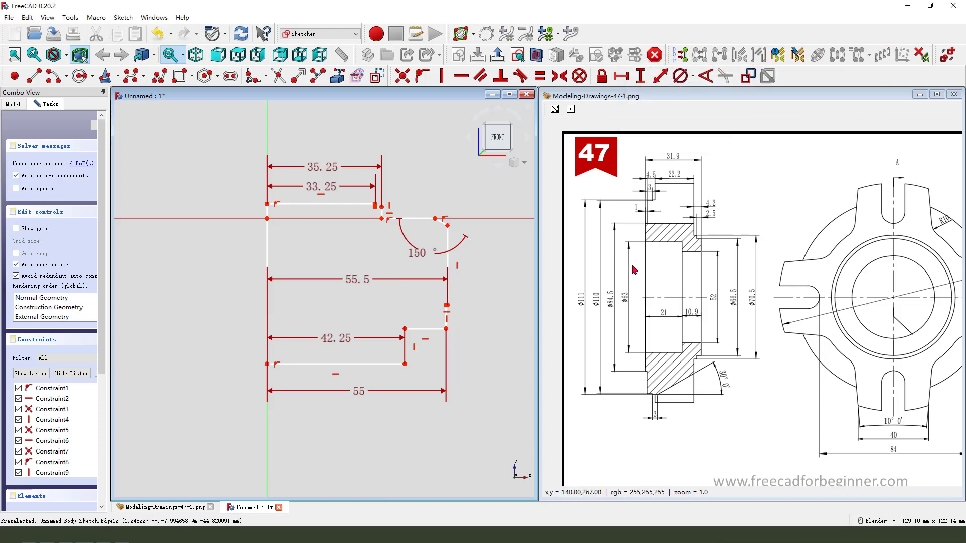
drag(370, 312, 375, 431)
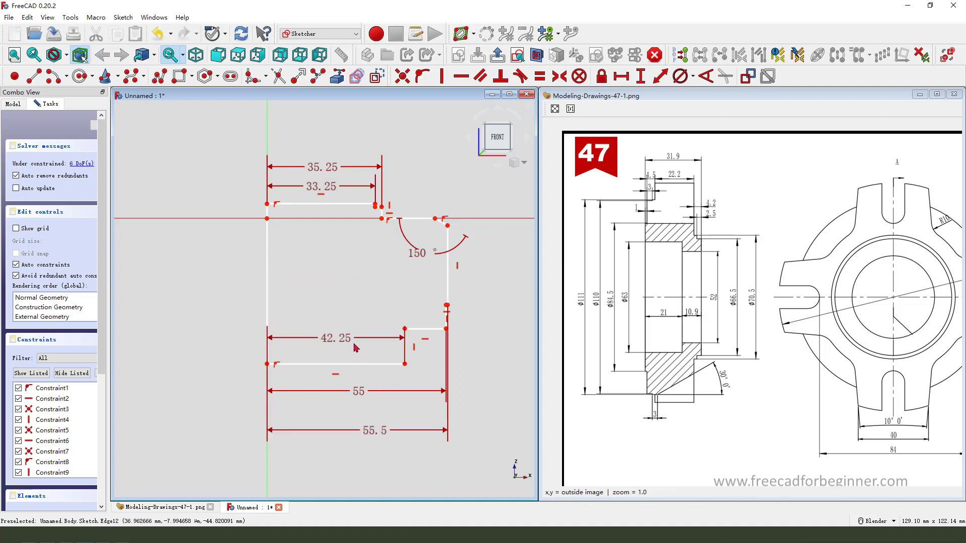
drag(336, 338, 346, 393)
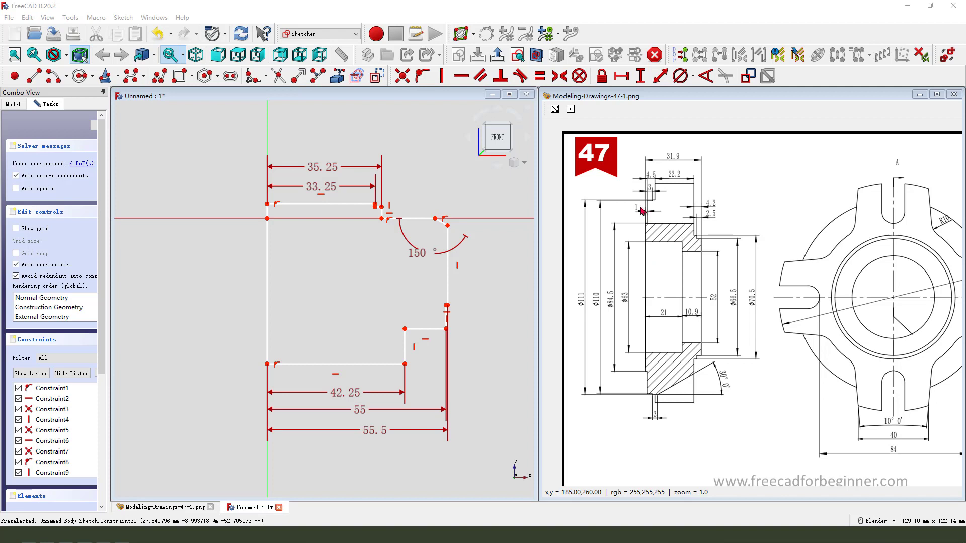
Step: Constrain the short vertical edge at the end of the profile's bottom edge to 1 mm
drag(641, 210, 650, 206)
mouse_move(657, 412)
mouse_down()
mouse_move(669, 426)
mouse_move(650, 420)
mouse_up()
click(405, 347)
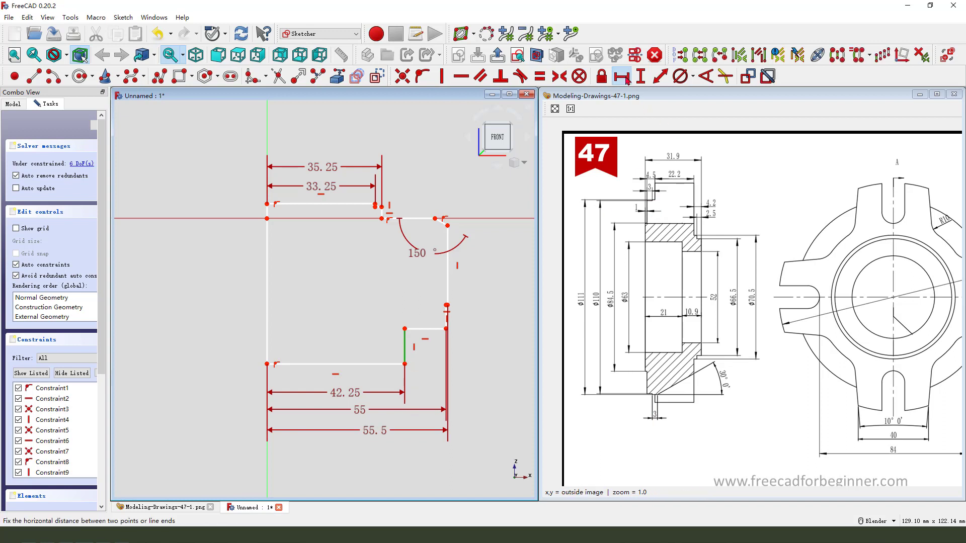
click(641, 76)
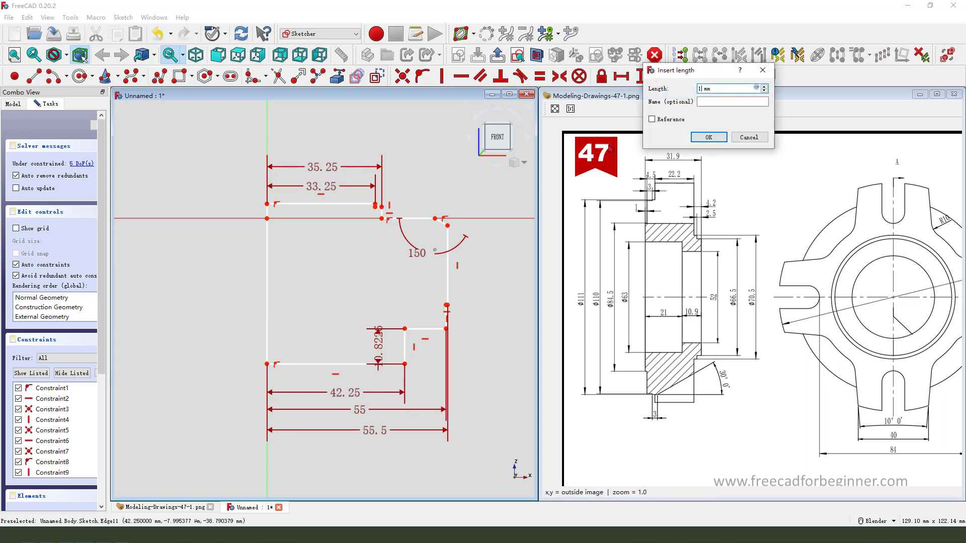
text(1)
key(Return)
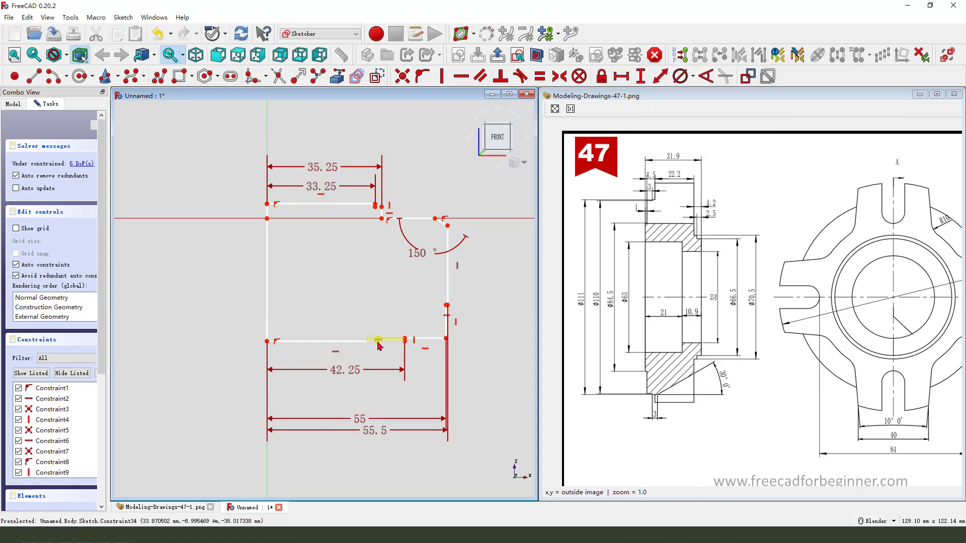
Step: Constrain the vertical edge of the next step, 55 mm from the vertical axis, to a height of 3 mm
scroll(457, 309, up, 4)
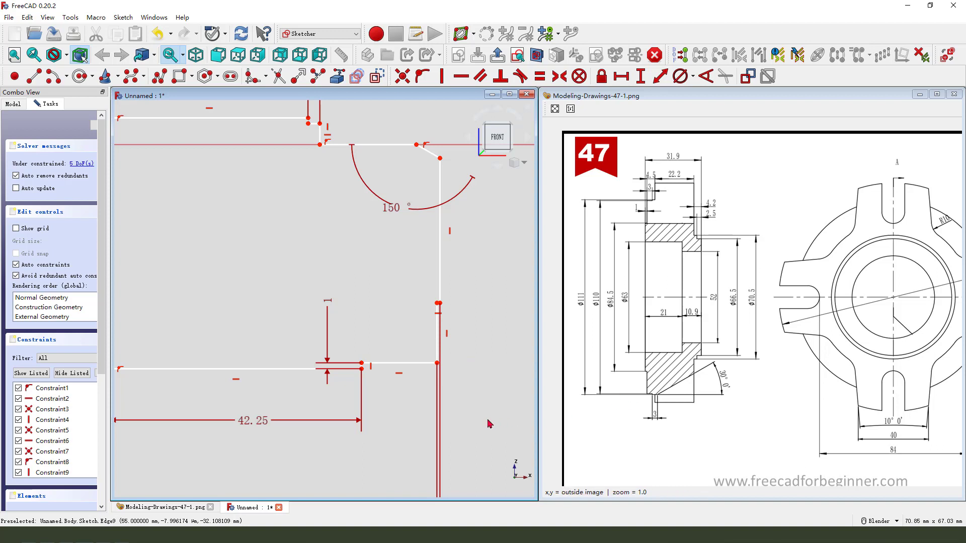
scroll(476, 282, down, 3)
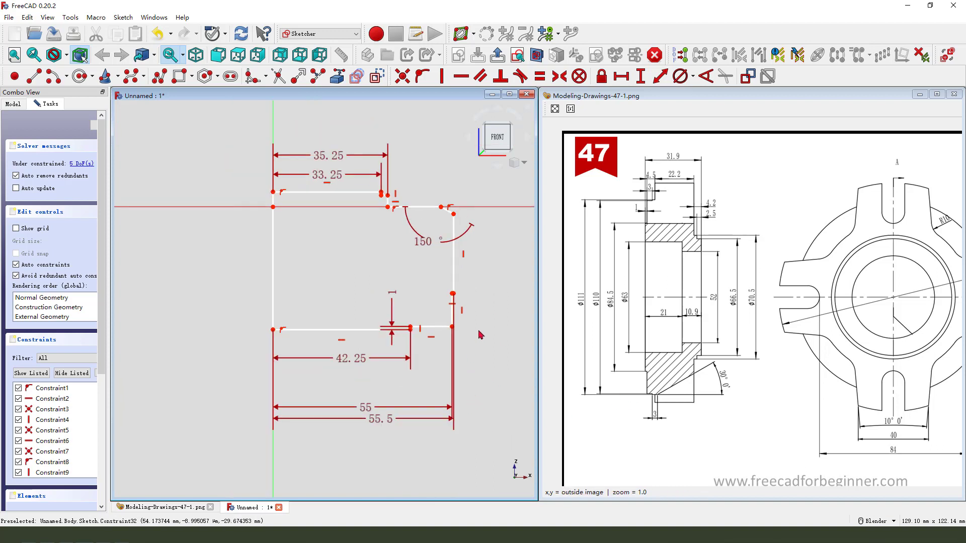
scroll(480, 335, up, 1)
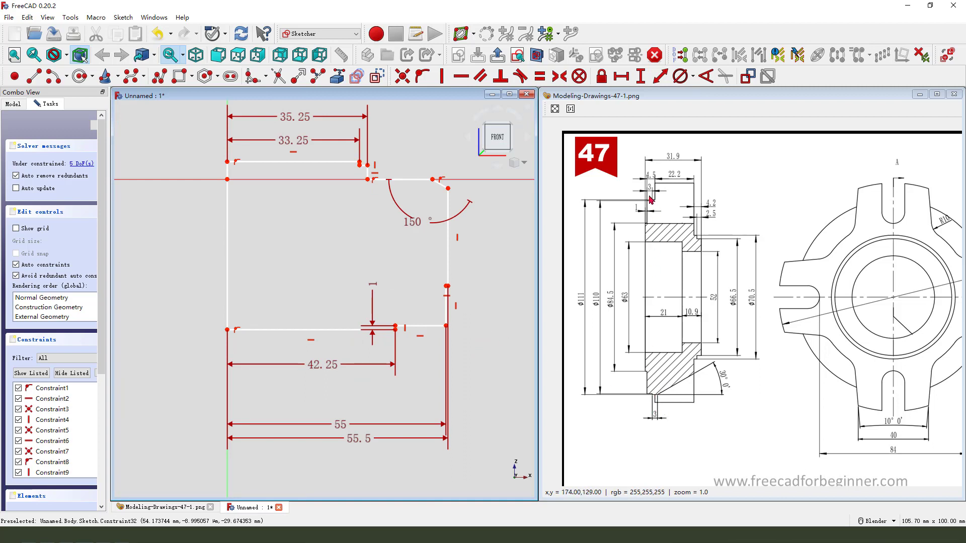
click(446, 305)
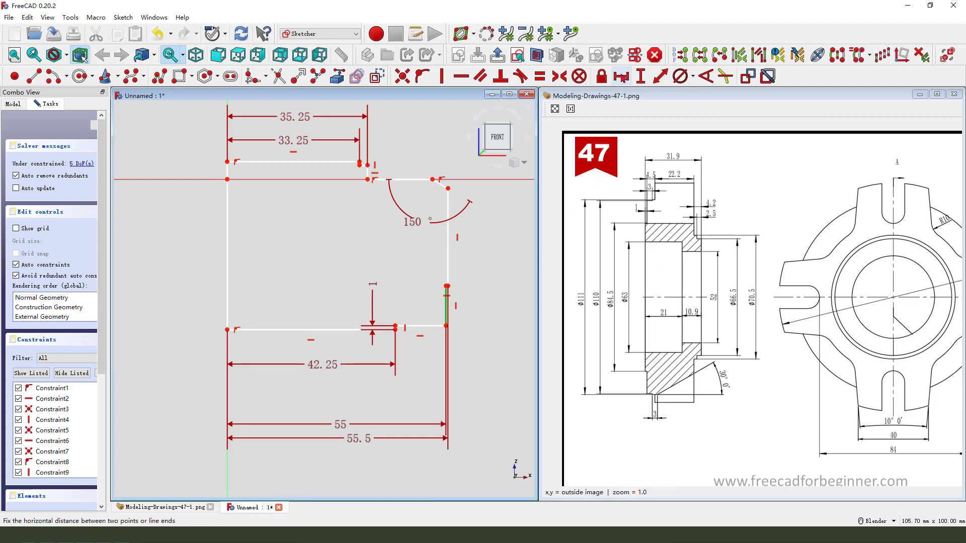
click(641, 77)
text(3)
key(Return)
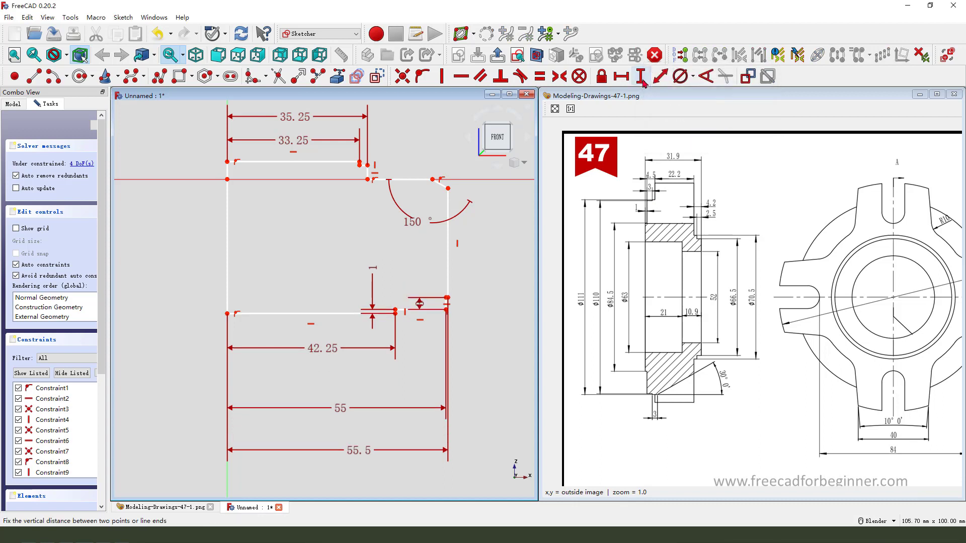
Step: Constrain the outermost vertical edge below the slanted edge to a height of 3 mm
scroll(370, 274, up, 2)
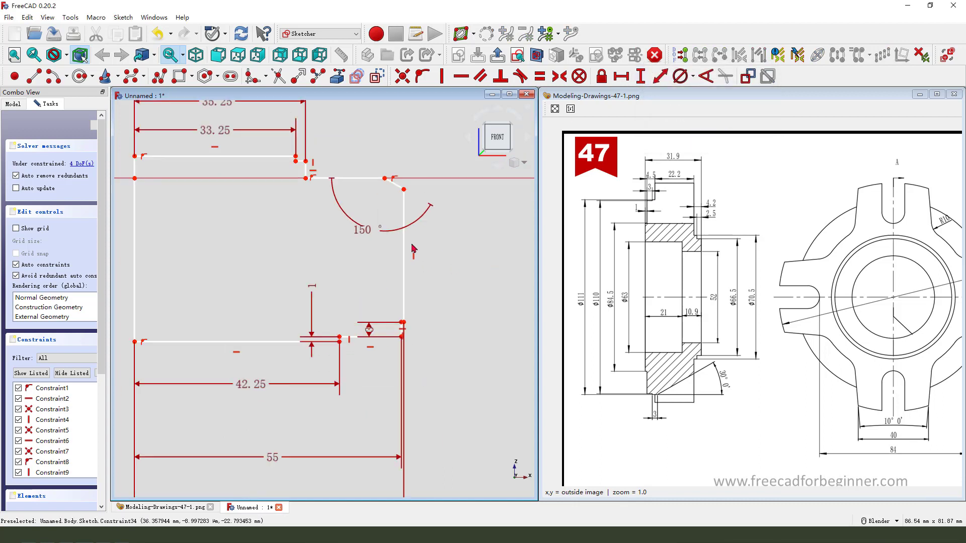
click(405, 249)
click(641, 77)
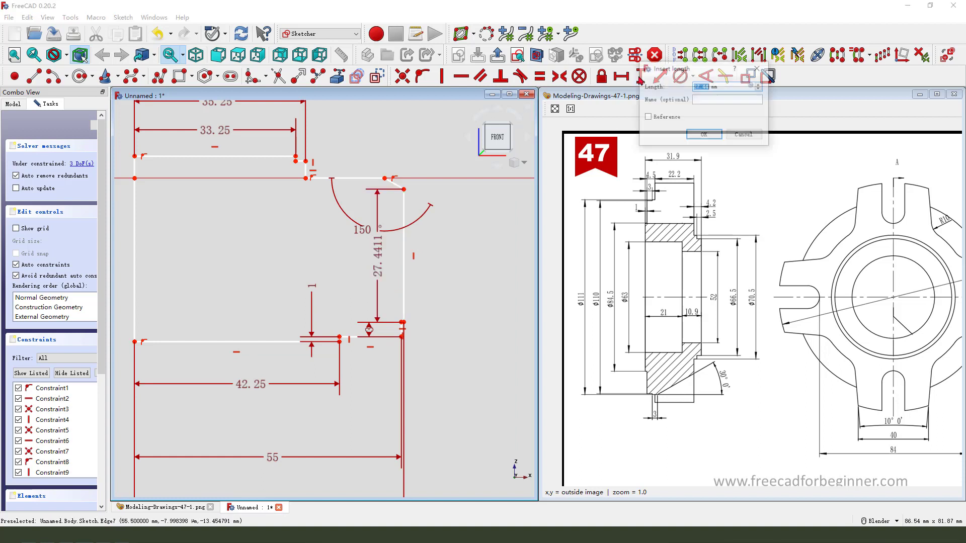
text(3)
key(Return)
Step: Place the two 3 mm vertical dimensions outside the profile, beyond its outermost vertical edge
scroll(432, 244, down, 3)
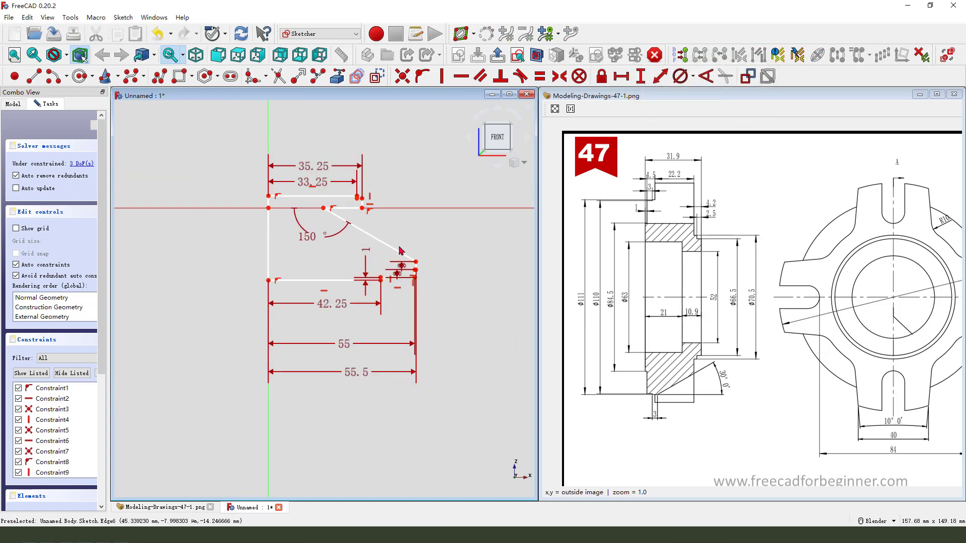
scroll(397, 277, up, 2)
drag(402, 256, 469, 252)
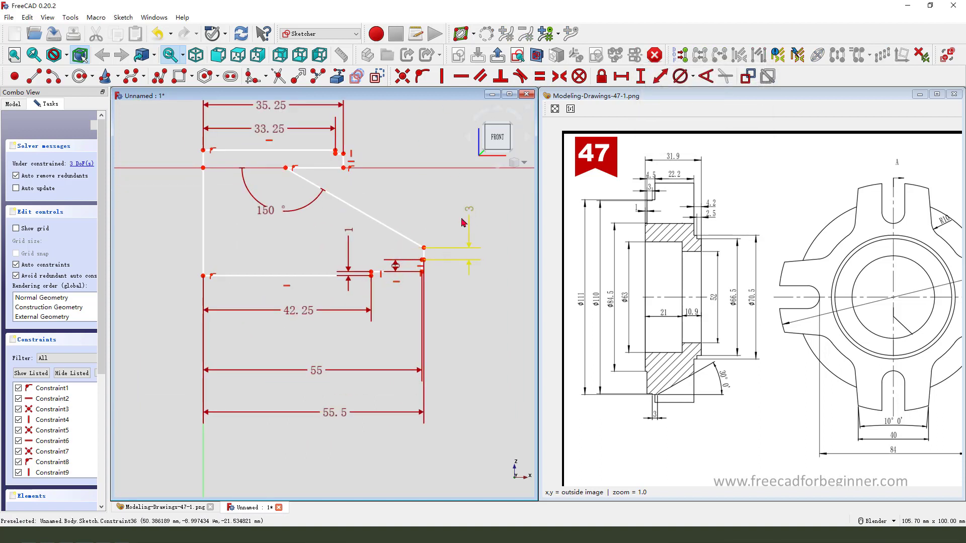
drag(397, 270, 451, 328)
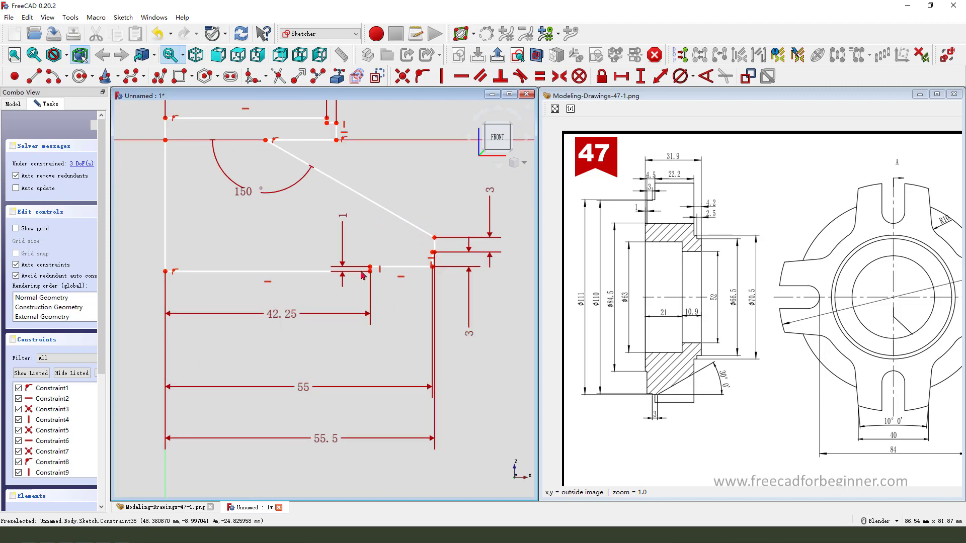
Step: Move the slanted edge so that it starts on the horizontal axis beyond the upper step
scroll(375, 296, up, 1)
scroll(363, 341, down, 2)
scroll(306, 201, up, 2)
drag(292, 210, 401, 218)
scroll(434, 233, up, 1)
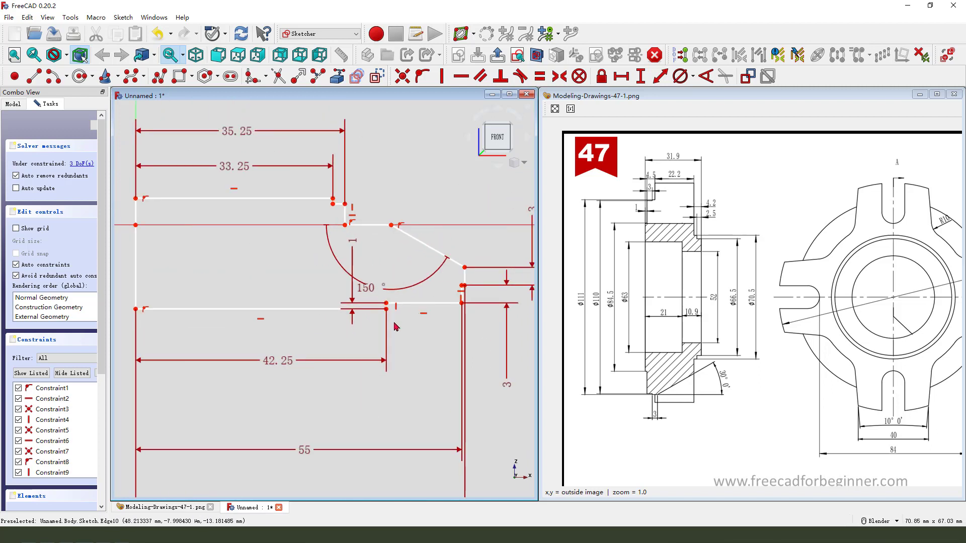
Step: Constrain the short vertical edge at the end of the profile's top edge to 2.5 mm
scroll(409, 276, down, 2)
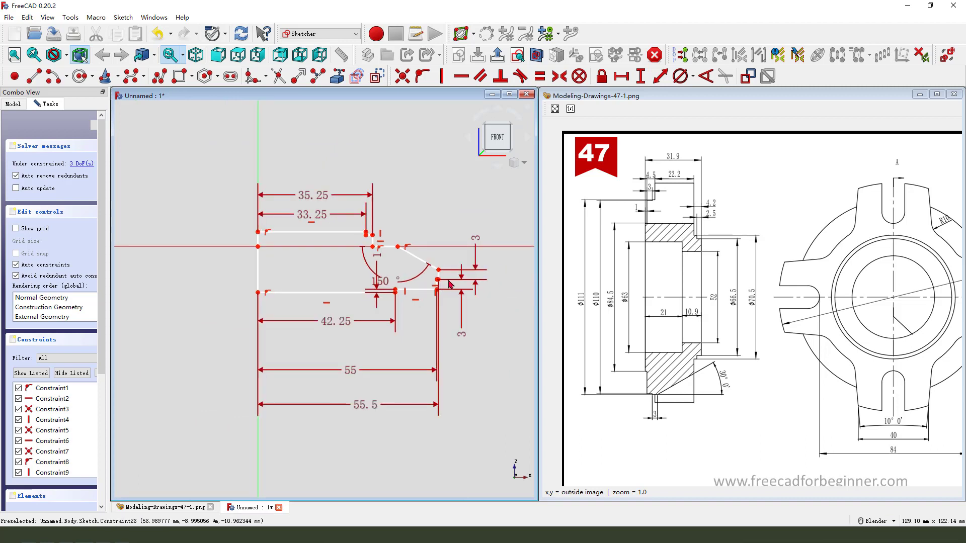
scroll(428, 245, up, 1)
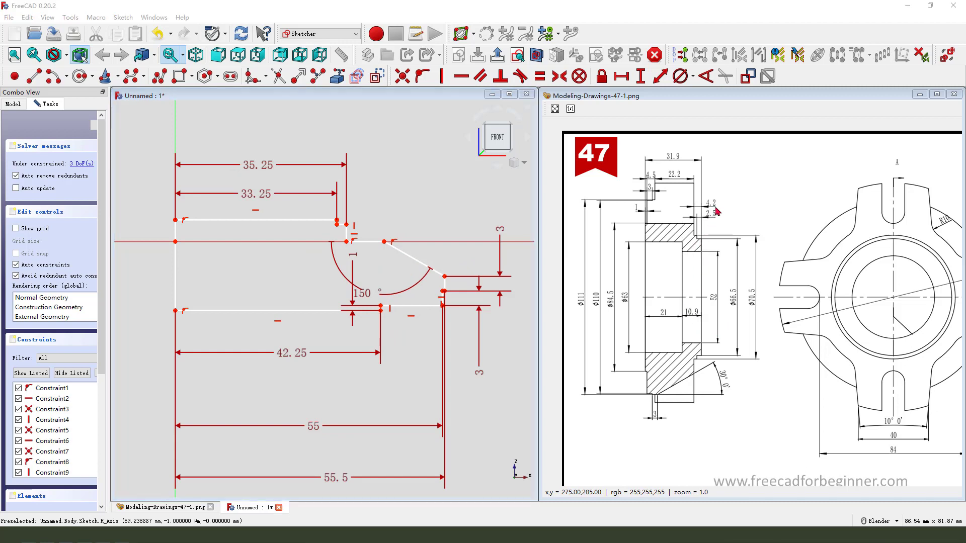
mouse_move(715, 216)
mouse_down()
mouse_move(702, 215)
mouse_move(716, 227)
mouse_move(724, 193)
mouse_move(718, 220)
mouse_up()
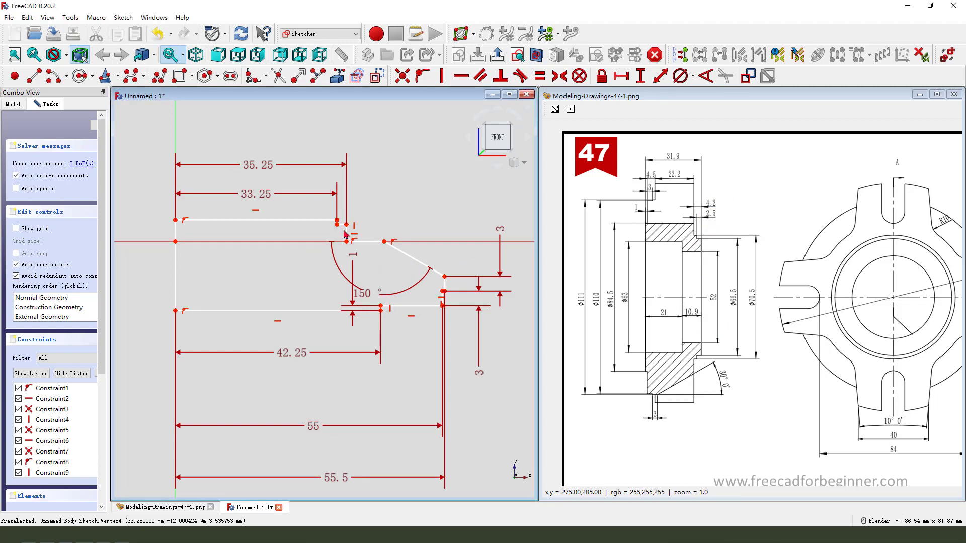
scroll(343, 232, up, 4)
click(328, 208)
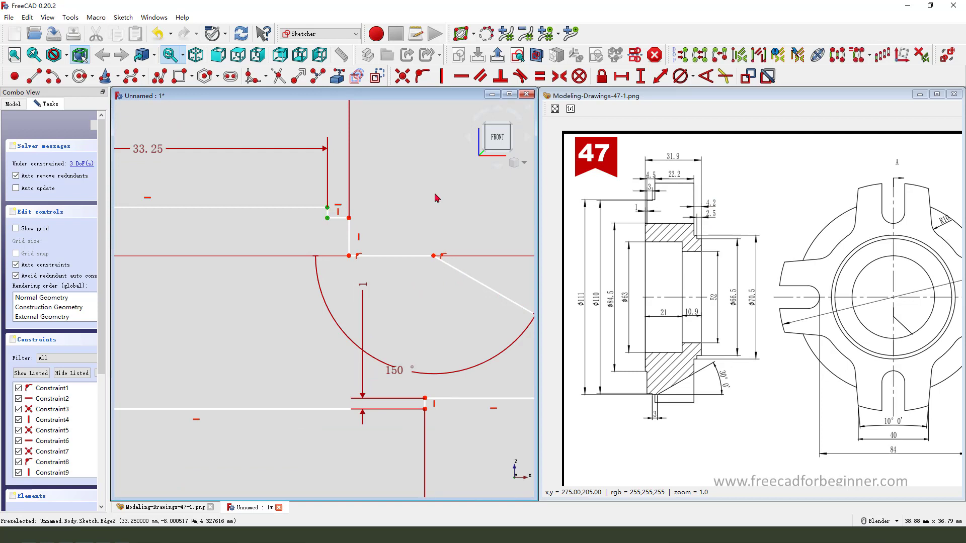
click(642, 76)
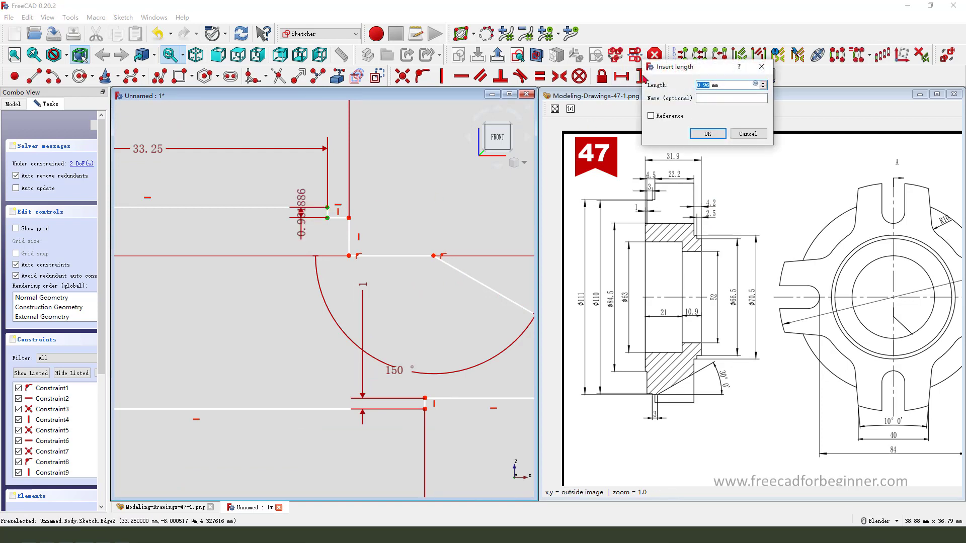
key(Return)
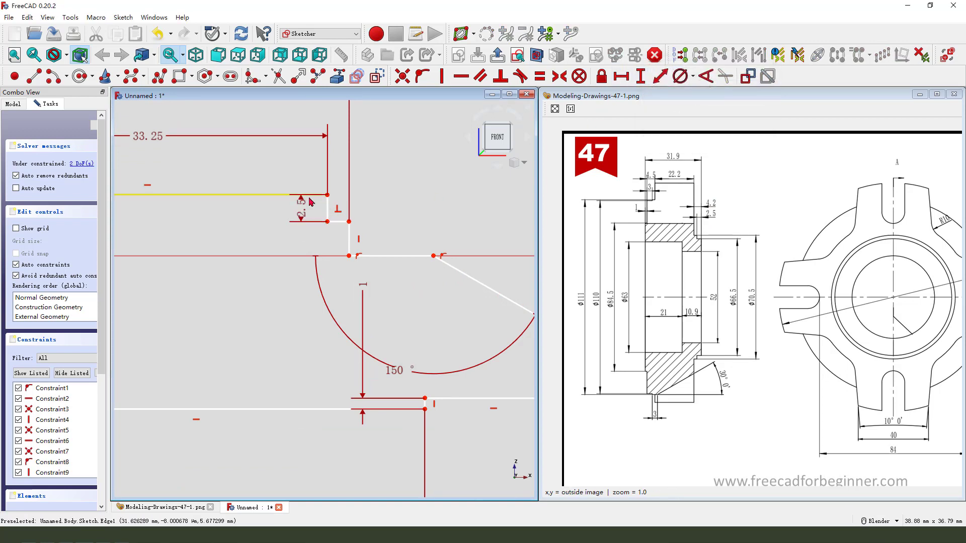
Step: Constrain the vertical distance from the end of the top edge to the upper step's corner on the horizontal axis to 4.2 mm
click(327, 197)
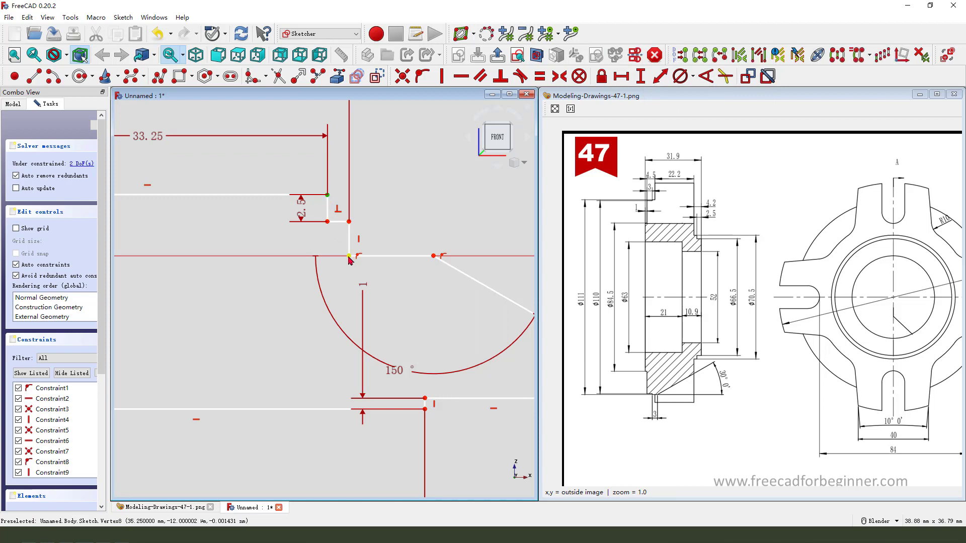
click(349, 257)
click(642, 77)
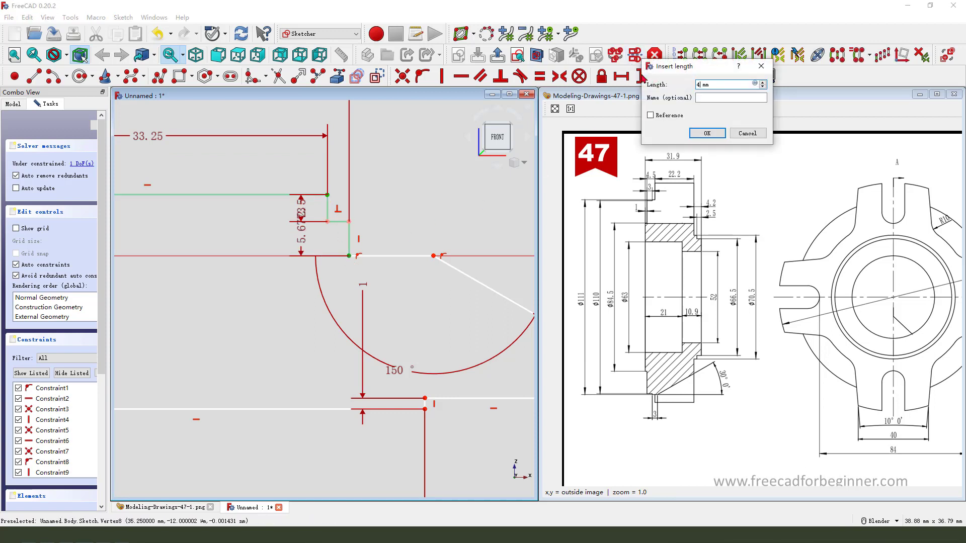
key(Return)
Step: Place the 4.2 mm and 2.5 mm vertical dimensions above the profile, beyond the upper step
scroll(306, 212, down, 2)
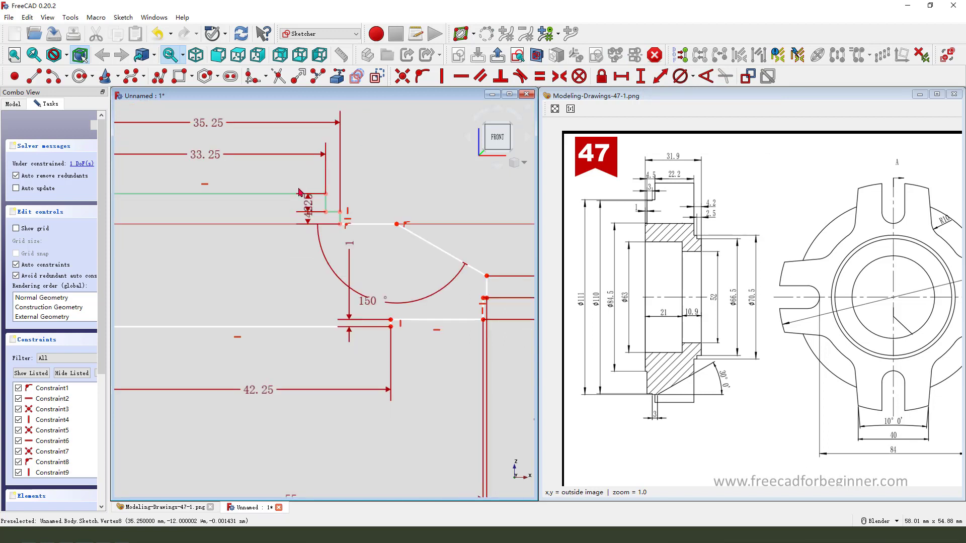
drag(304, 208, 373, 166)
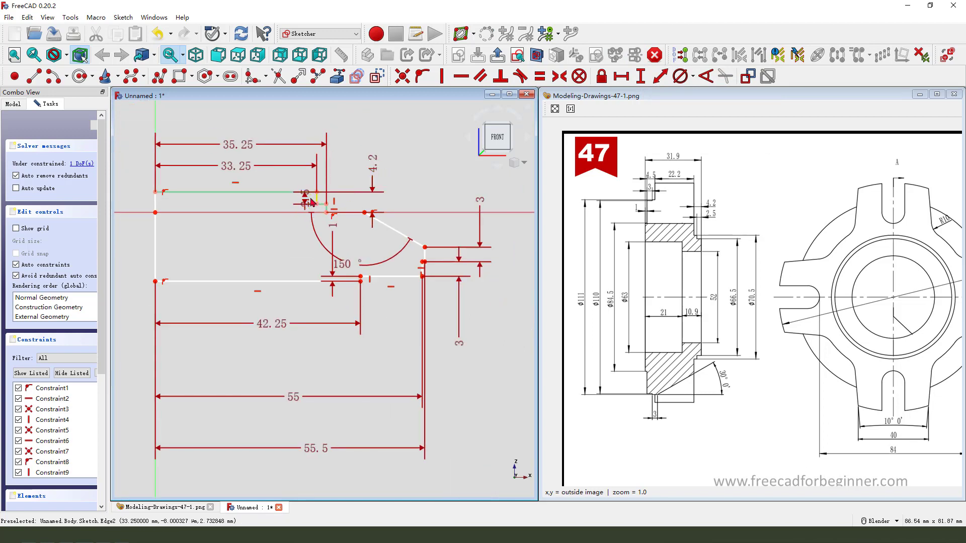
drag(307, 201, 350, 165)
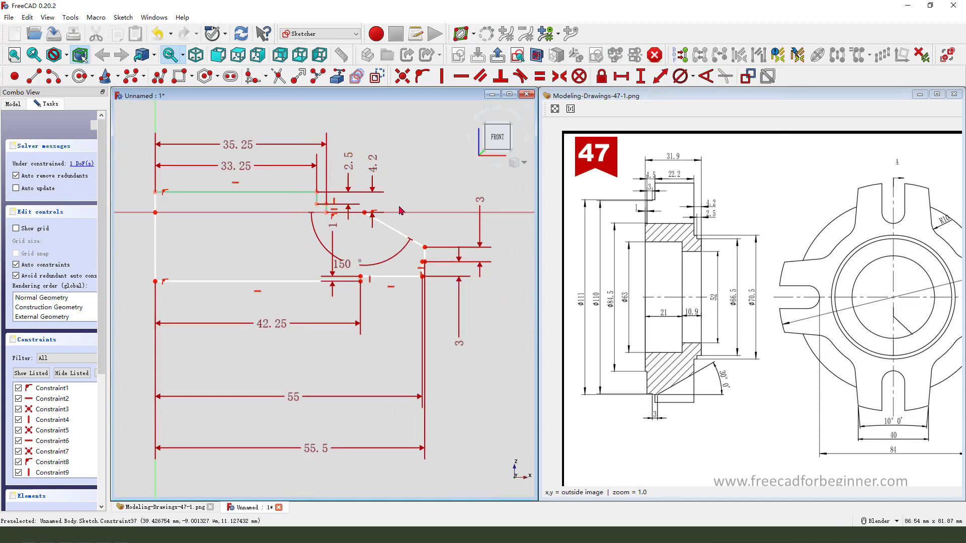
Step: Constrain the overall height from the top edge to the bottom edge to 31.9 mm and place the dimension outside the profile
click(360, 281)
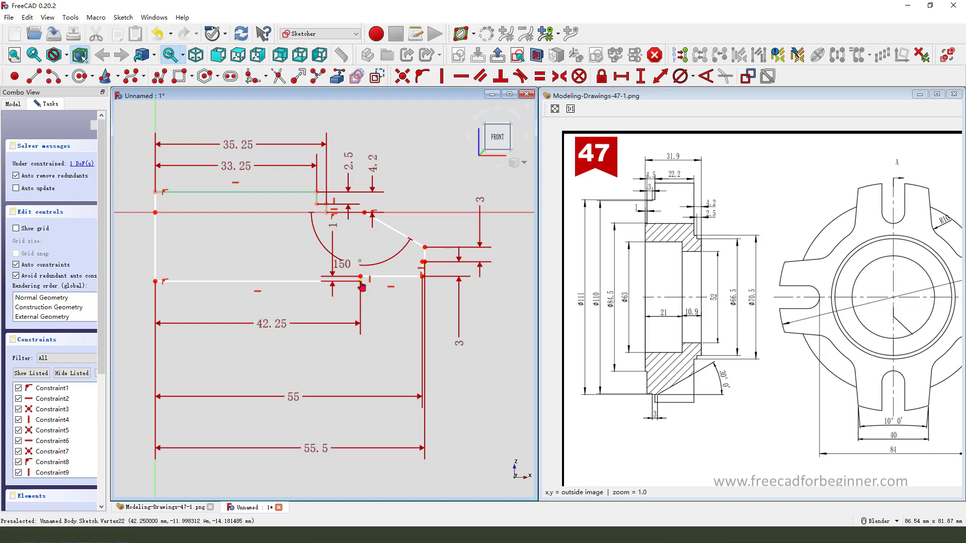
click(640, 76)
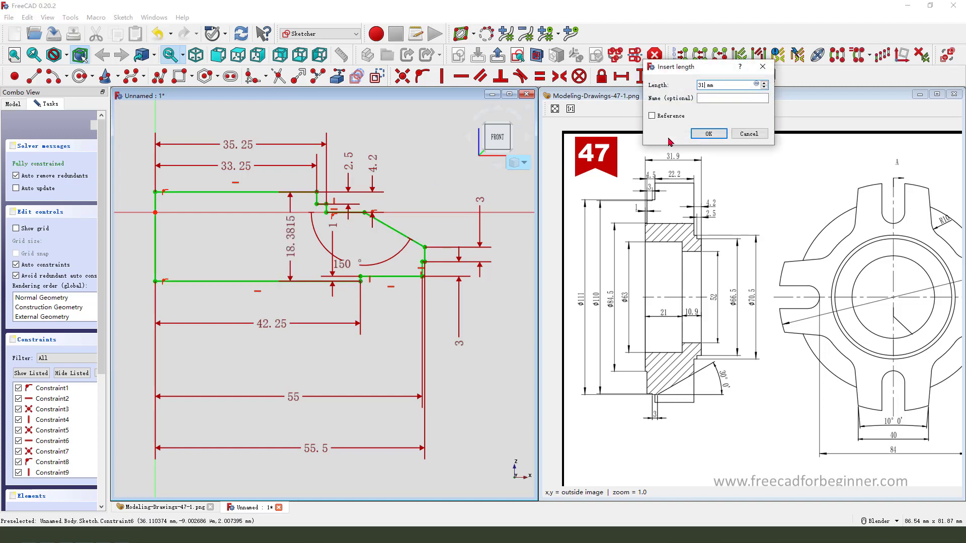
key(Return)
scroll(222, 202, down, 3)
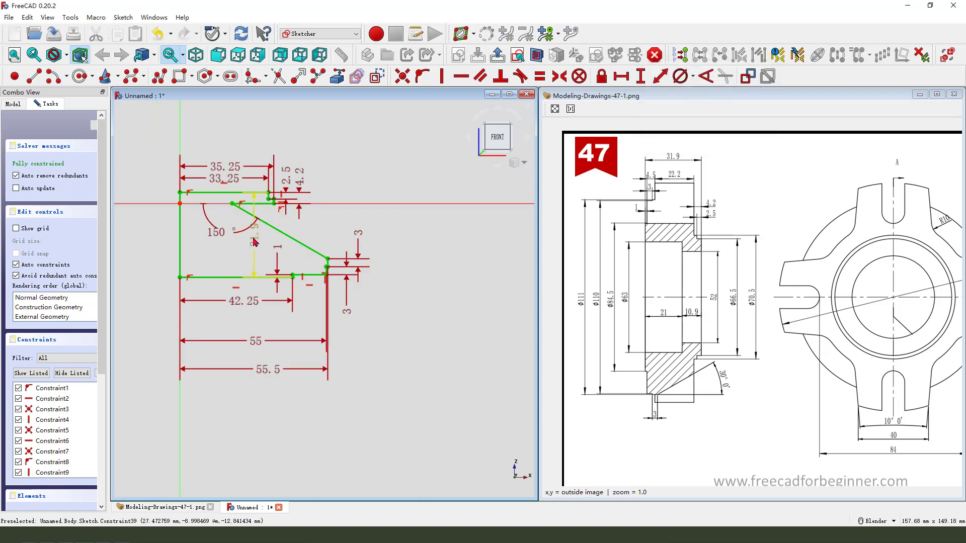
drag(254, 240, 423, 249)
scroll(229, 211, up, 2)
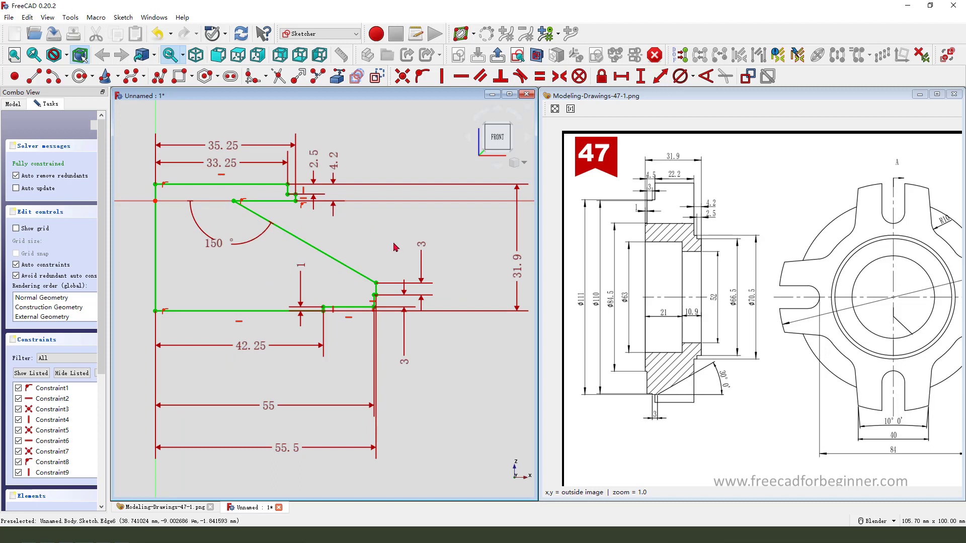
Step: Set the angle between the slanted edge and the horizontal edge to 30°
double_click(220, 249)
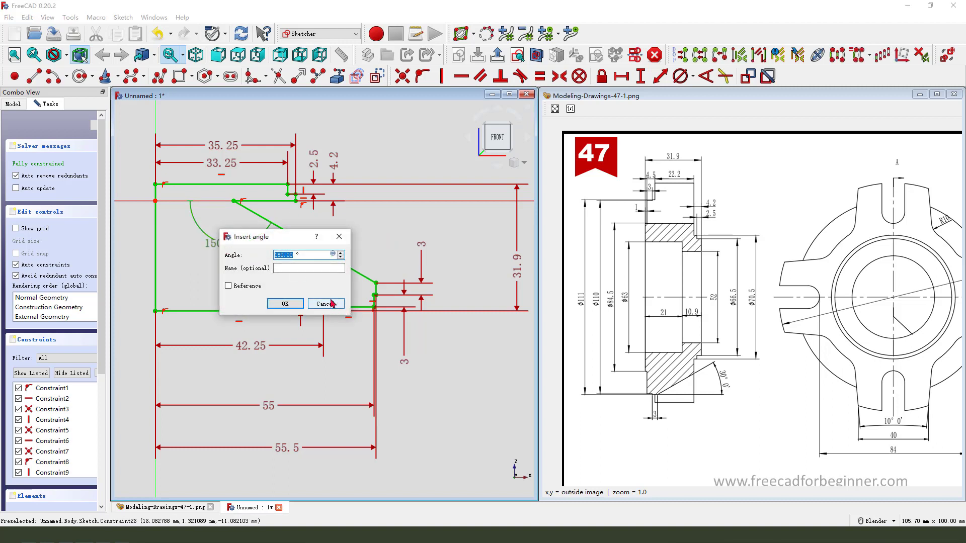
text(30)
key(Return)
scroll(345, 266, down, 2)
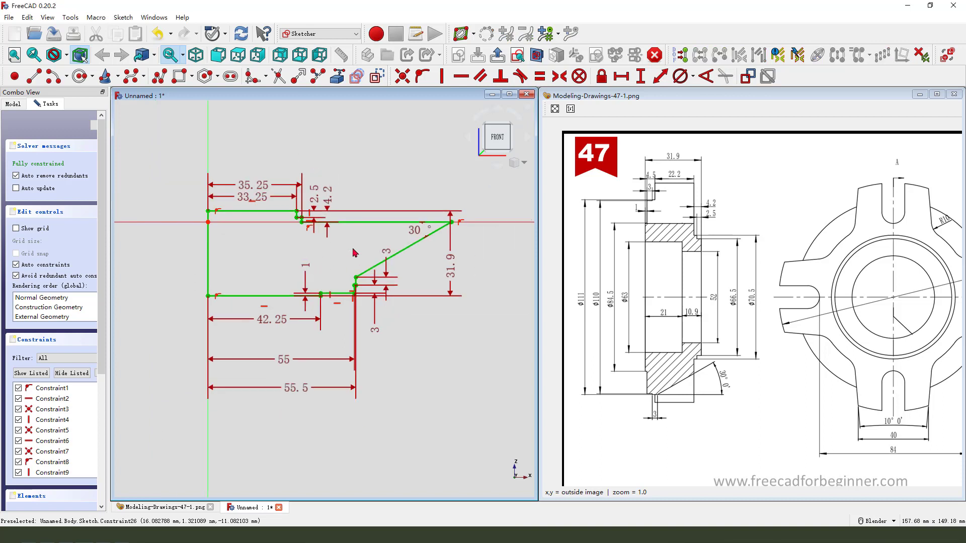
scroll(398, 231, up, 1)
Step: Delete the slanted edge's angle constraint and move the edge's upper end along the horizontal axis to just beyond the upper step
click(425, 230)
key(Delete)
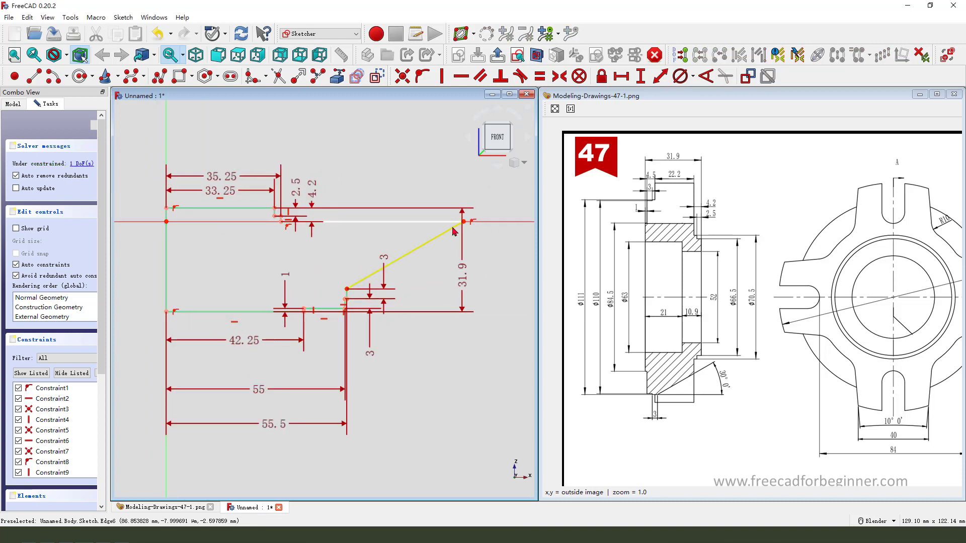
drag(464, 222, 318, 229)
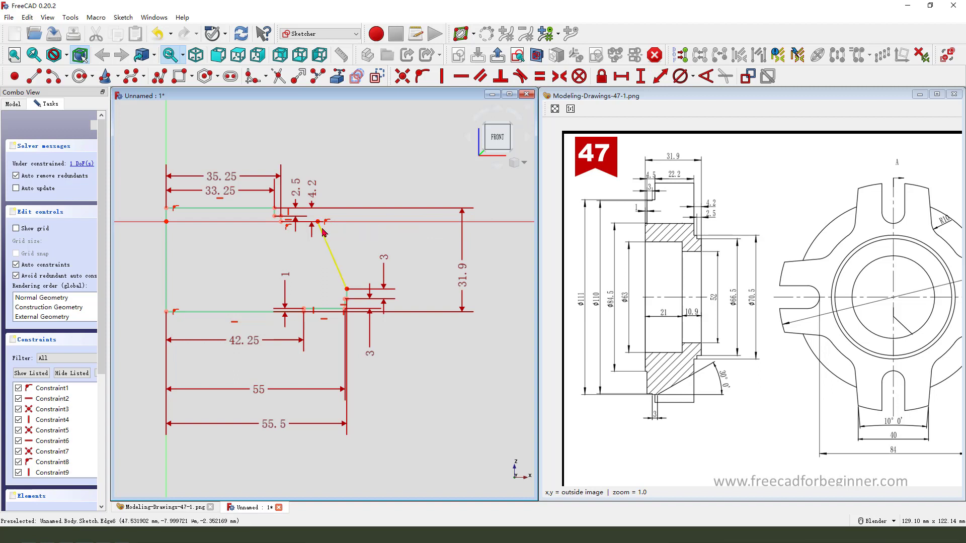
Step: Constrain the angle between the slanted edge and the vertical edge below it to 150°
scroll(324, 229, up, 3)
scroll(311, 253, down, 2)
scroll(361, 280, up, 1)
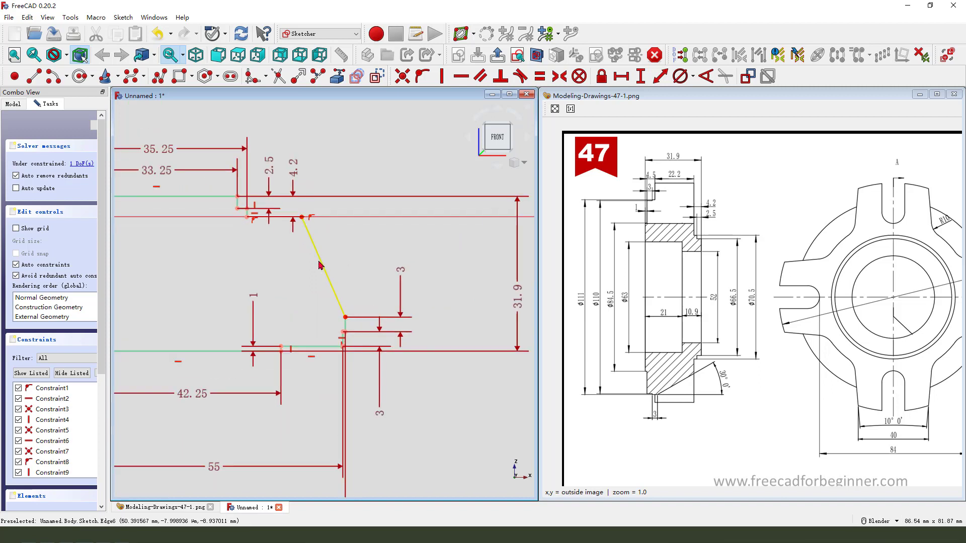
click(326, 274)
scroll(346, 329, up, 1)
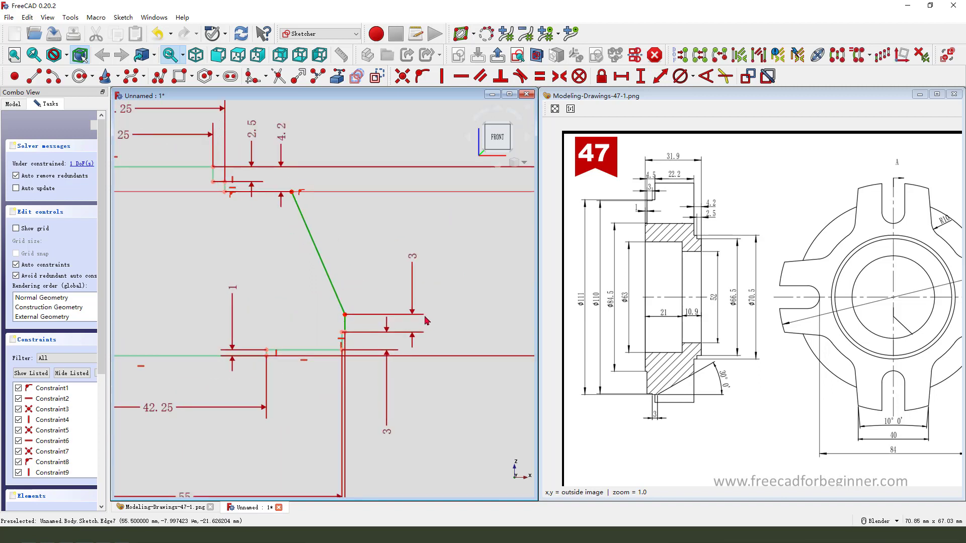
click(706, 77)
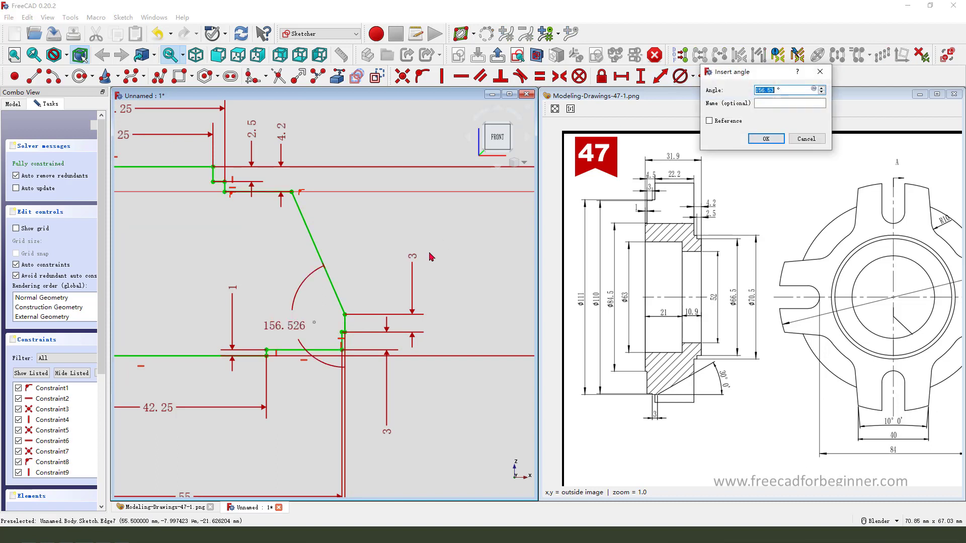
key(Return)
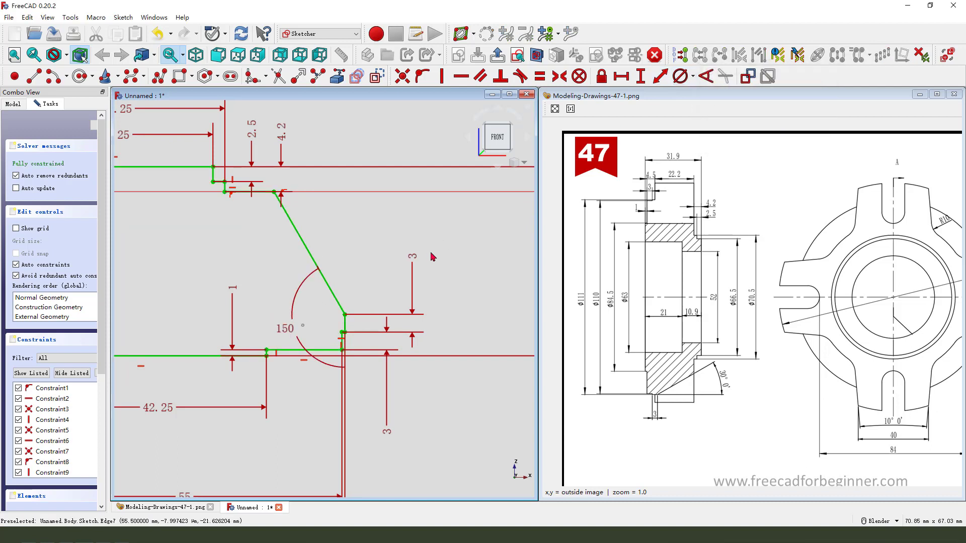
Step: Place the 150° angle dimension near its corner and stack the 55 mm and 55.5 mm dimensions closely below the 42.25 mm one
scroll(432, 256, down, 3)
drag(350, 298, 371, 295)
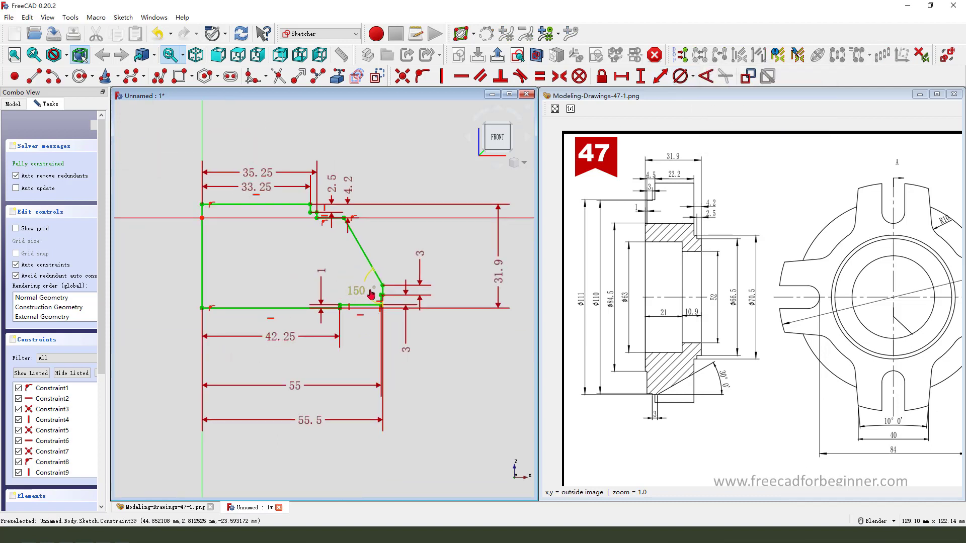
scroll(405, 346, up, 1)
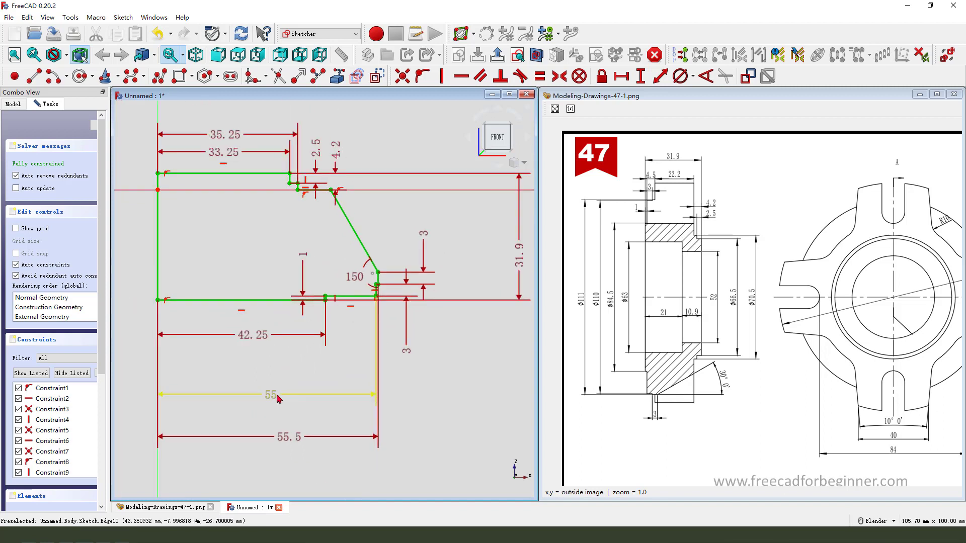
drag(267, 390, 268, 345)
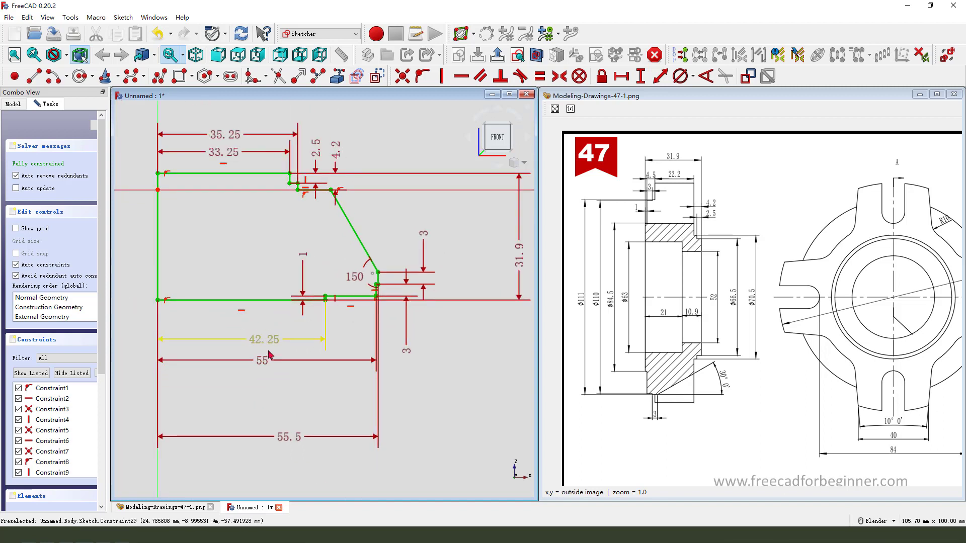
drag(288, 442, 266, 387)
scroll(426, 324, up, 1)
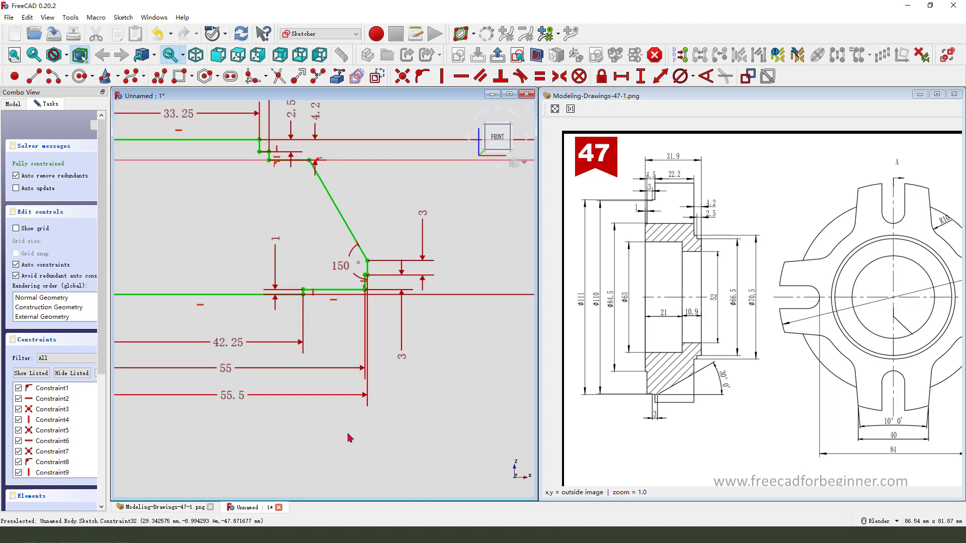
Step: Bring the 31.9 mm dimension closer to the profile and space out the 33.25, 35.25 and 4.2 mm dimensions above it
scroll(349, 438, down, 1)
shift+middle_drag(476, 265, 453, 292)
drag(481, 306, 392, 285)
scroll(443, 288, down, 1)
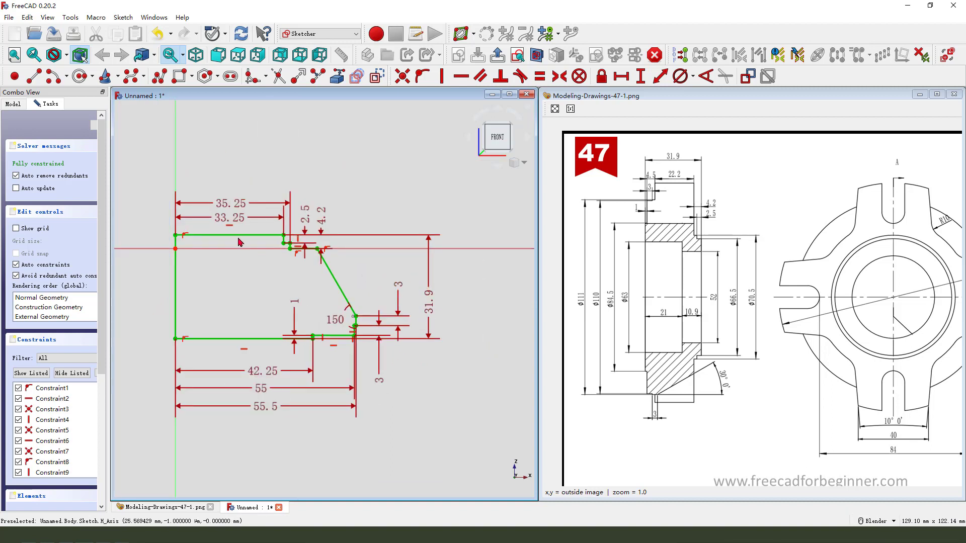
scroll(238, 238, up, 1)
mouse_move(234, 203)
mouse_down()
mouse_move(234, 174)
mouse_move(229, 209)
mouse_move(229, 201)
mouse_up()
drag(350, 212, 377, 212)
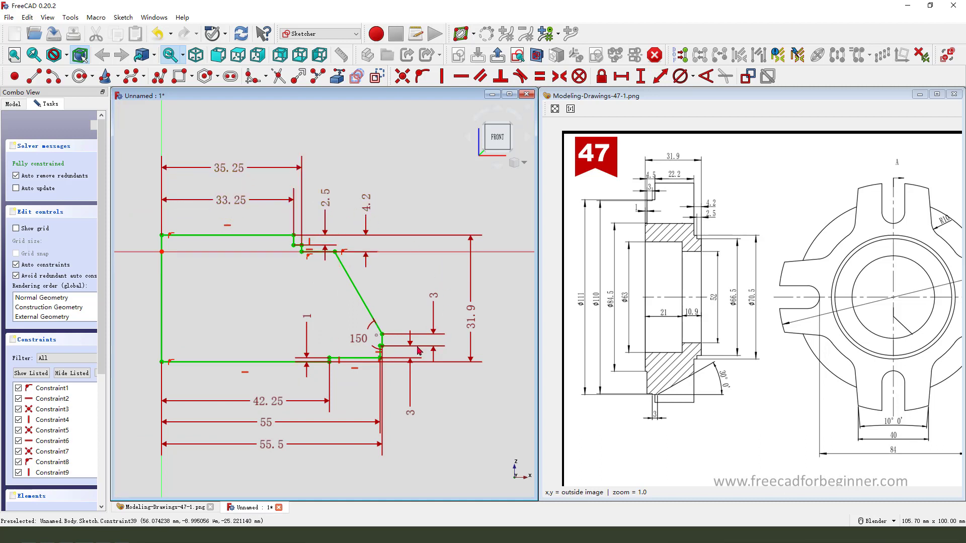
Step: Finish the sketch and revolve the profile 360° about the Base Z axis
scroll(415, 266, down, 1)
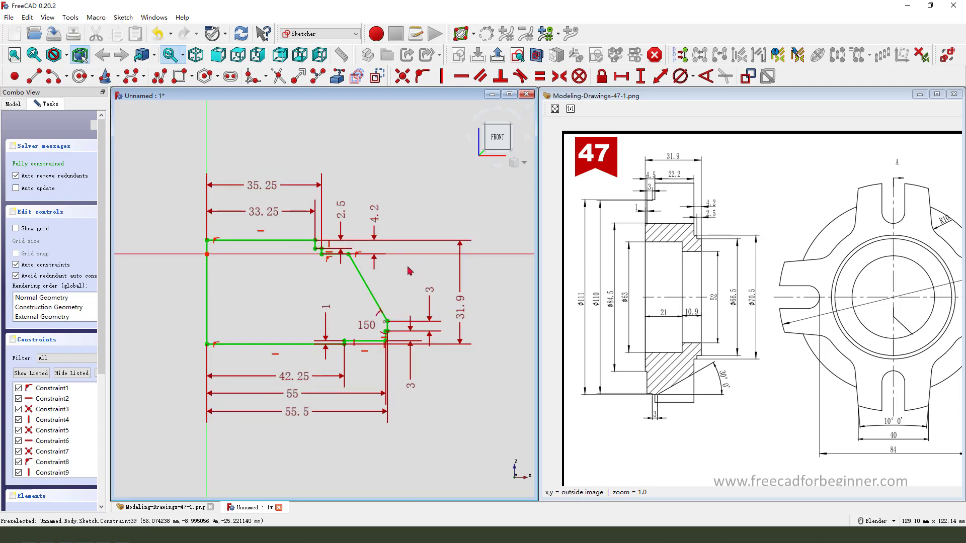
click(498, 54)
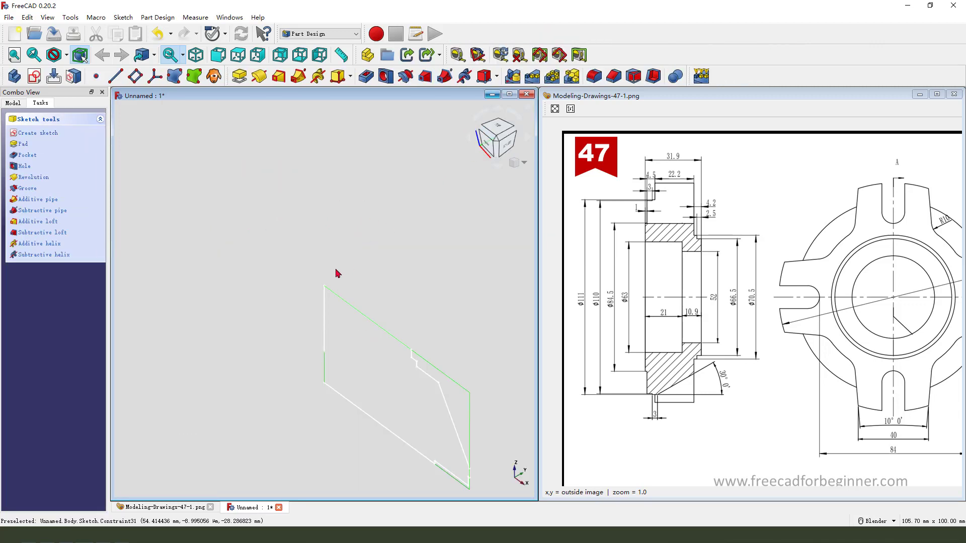
click(259, 80)
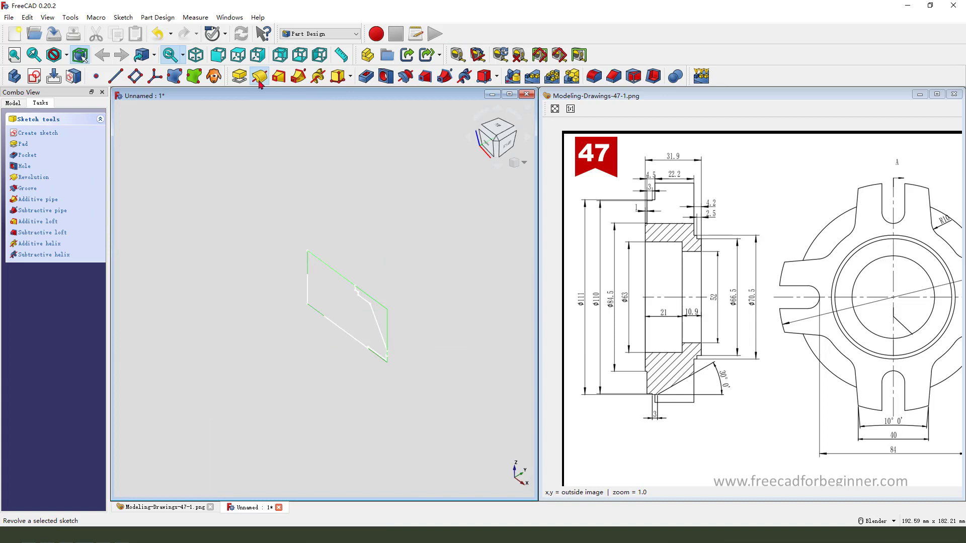
scroll(367, 233, down, 2)
middle_drag(407, 327, 399, 297)
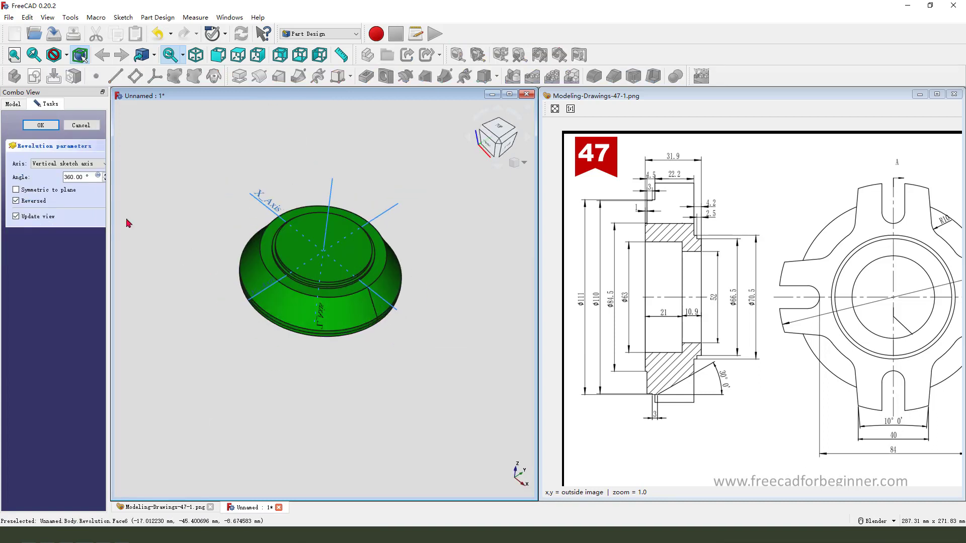
click(103, 164)
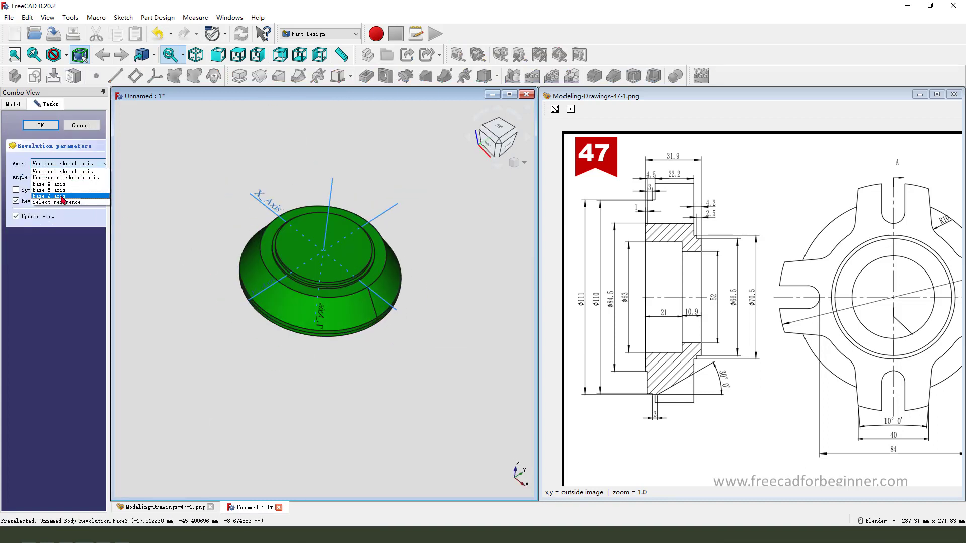
click(61, 197)
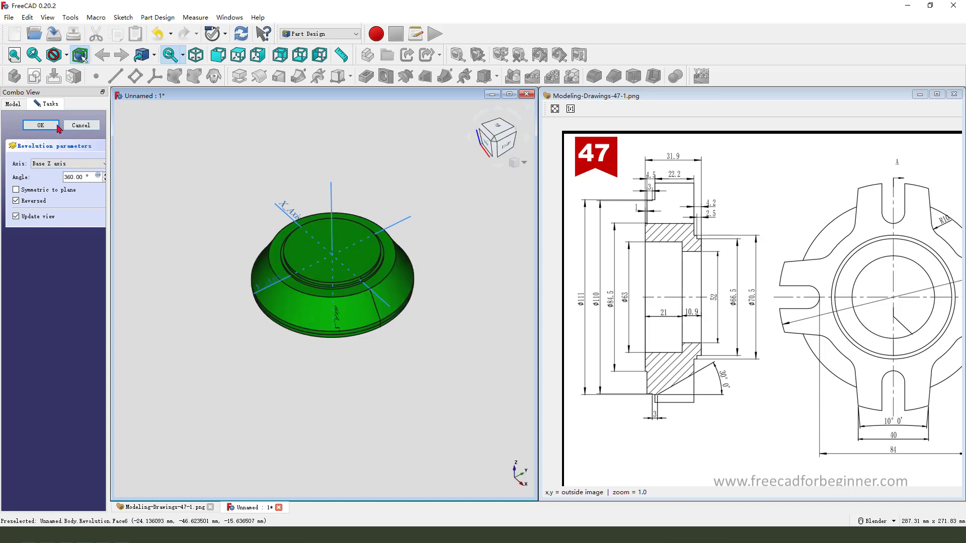
click(40, 124)
scroll(383, 313, up, 4)
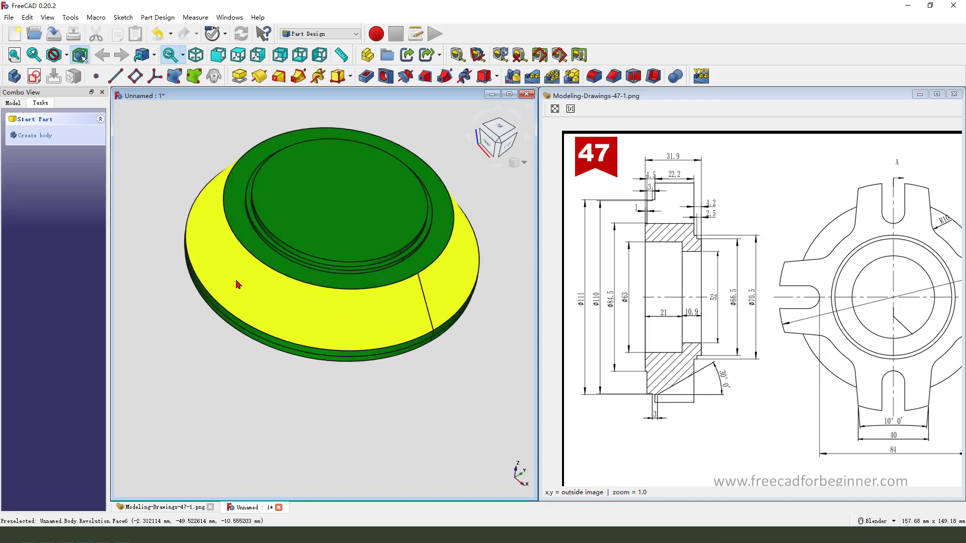
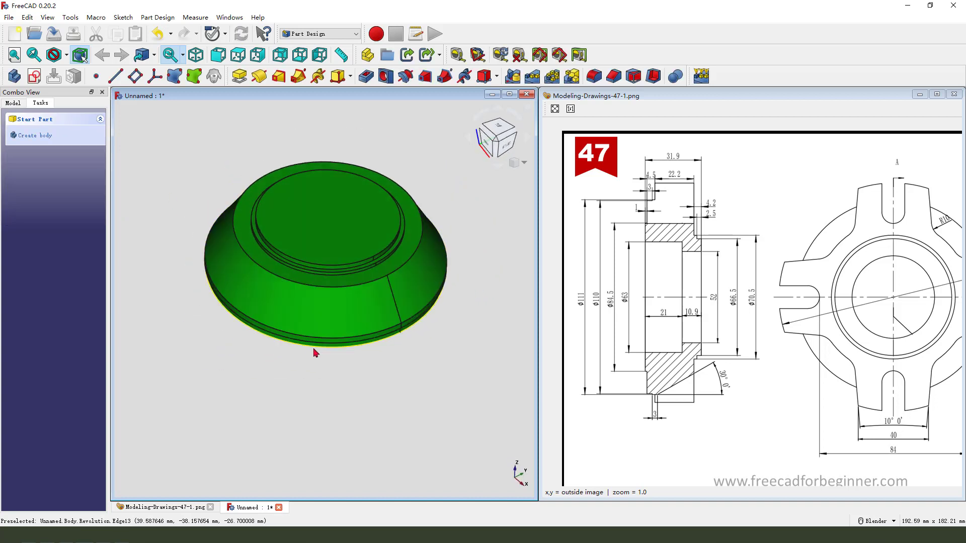
Step: Examine the revolved solid from several sides and the slotted upper arm in the drawing's circular view
key(1)
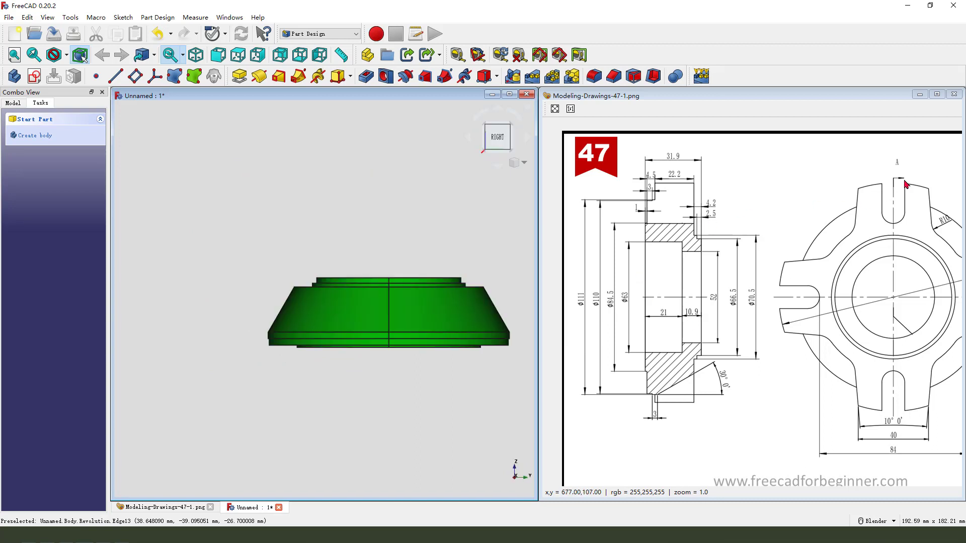
mouse_move(401, 278)
middle_down()
mouse_move(401, 355)
mouse_move(365, 342)
middle_up()
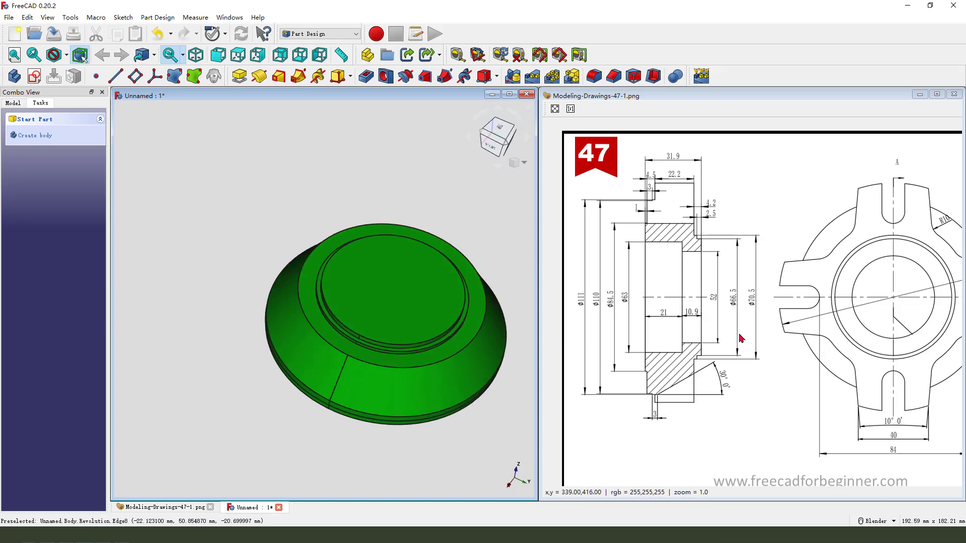
mouse_move(896, 161)
mouse_down()
mouse_move(839, 212)
mouse_move(893, 162)
mouse_up()
drag(817, 172, 874, 199)
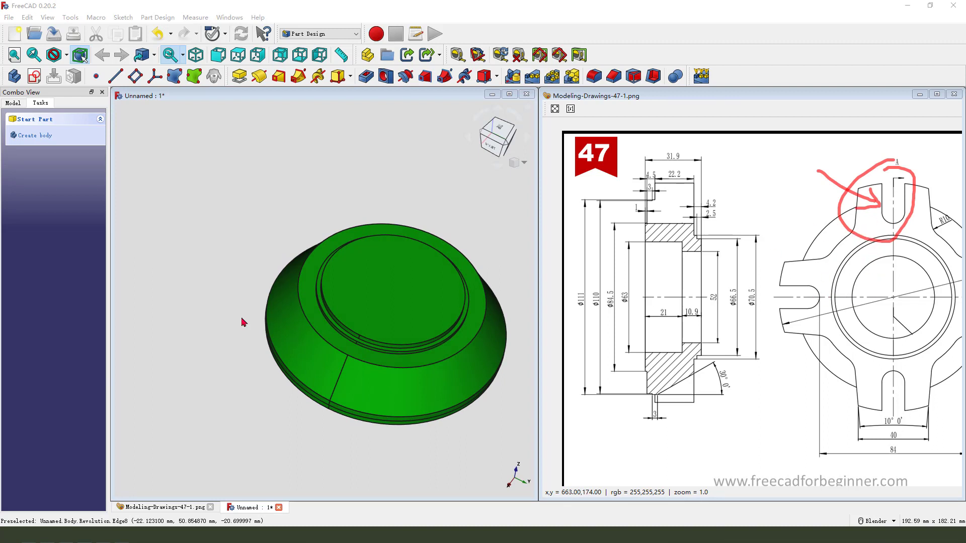
key(Escape)
scroll(260, 194, down, 1)
middle_drag(366, 239, 345, 252)
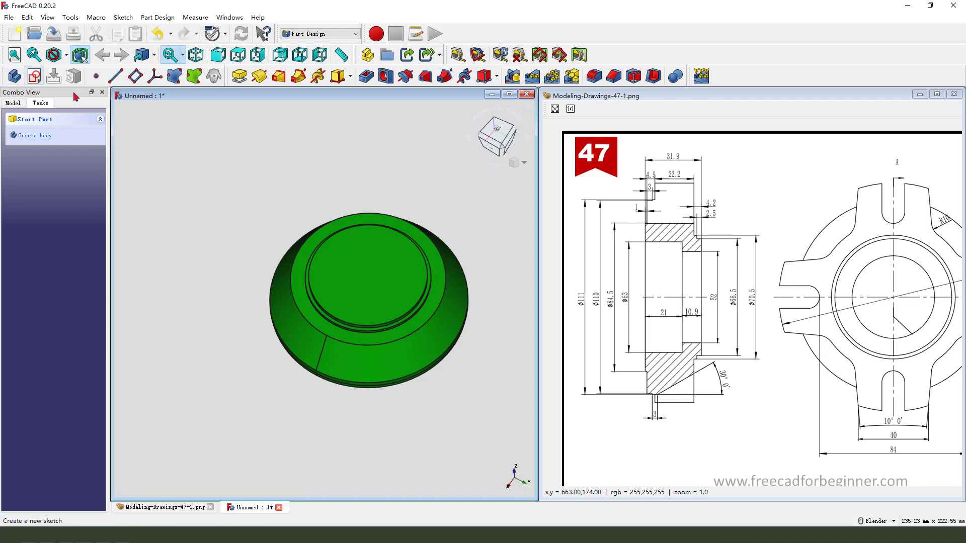
Step: Create a new sketch on the XY base plane
click(33, 76)
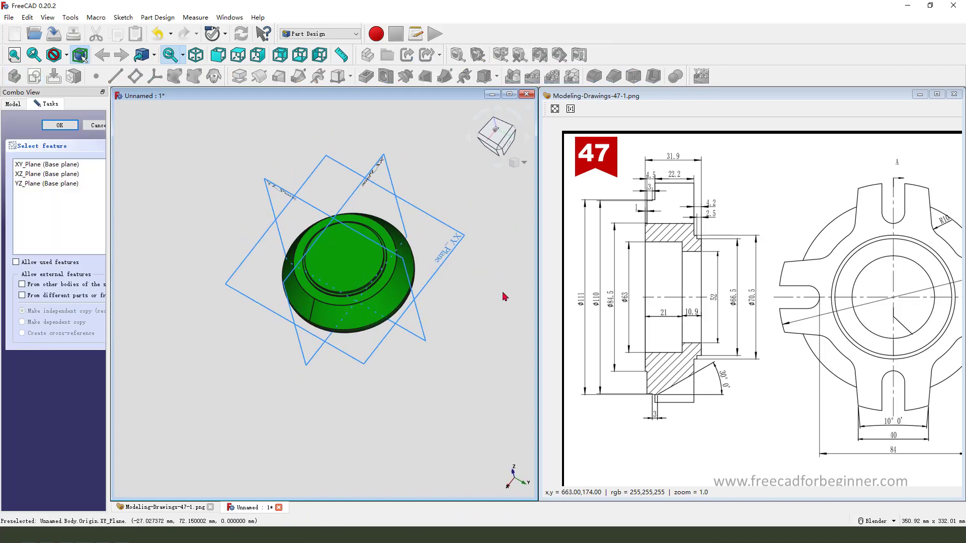
key(0)
middle_drag(424, 256, 381, 265)
scroll(383, 269, up, 2)
click(322, 223)
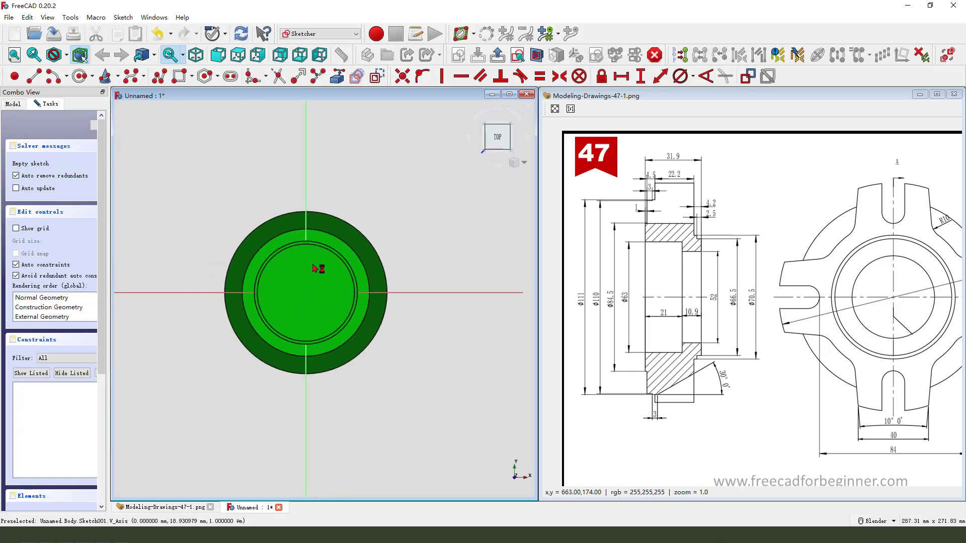
Step: Examine the arm's width, side angle and outer diameter in the drawing's circular view
mouse_move(900, 402)
mouse_down()
mouse_move(853, 418)
mouse_move(903, 448)
mouse_up()
mouse_move(859, 359)
mouse_down()
mouse_move(875, 406)
mouse_move(920, 405)
mouse_up()
drag(855, 353, 926, 416)
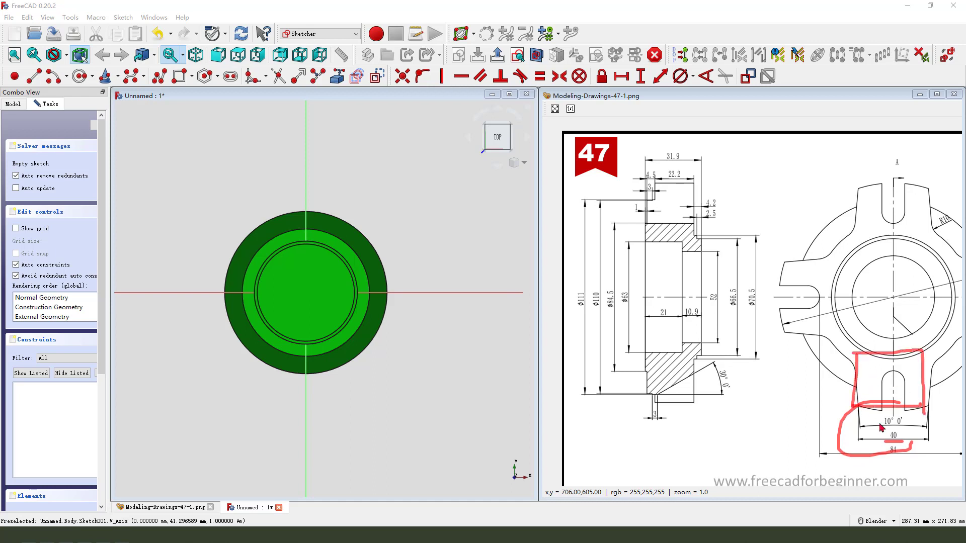
key(Escape)
middle_drag(890, 359, 749, 361)
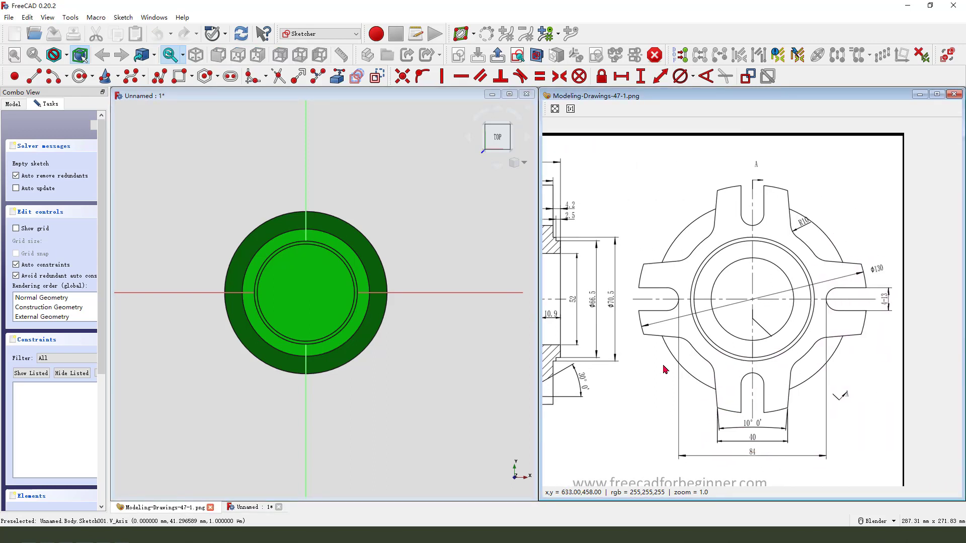
mouse_move(883, 256)
mouse_down()
mouse_move(861, 280)
mouse_move(880, 277)
mouse_up()
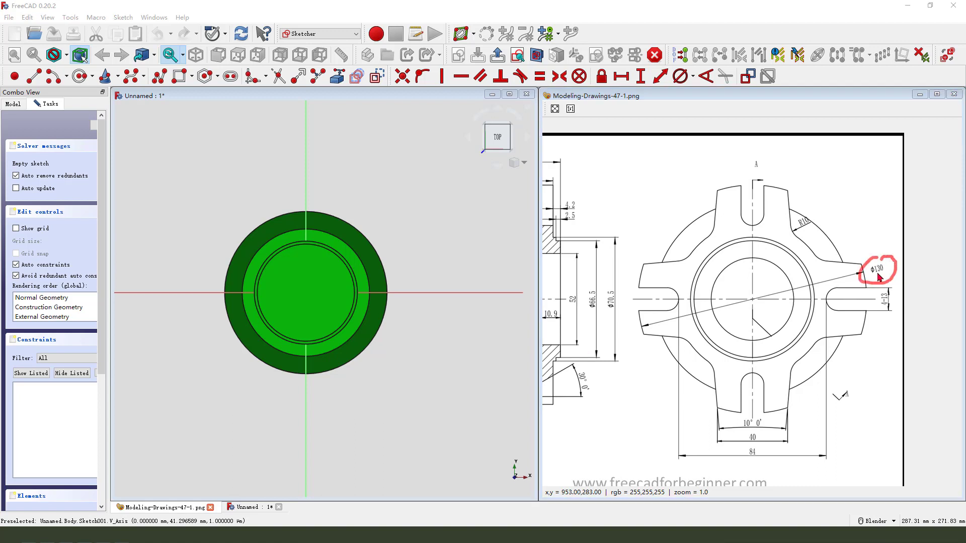
key(Escape)
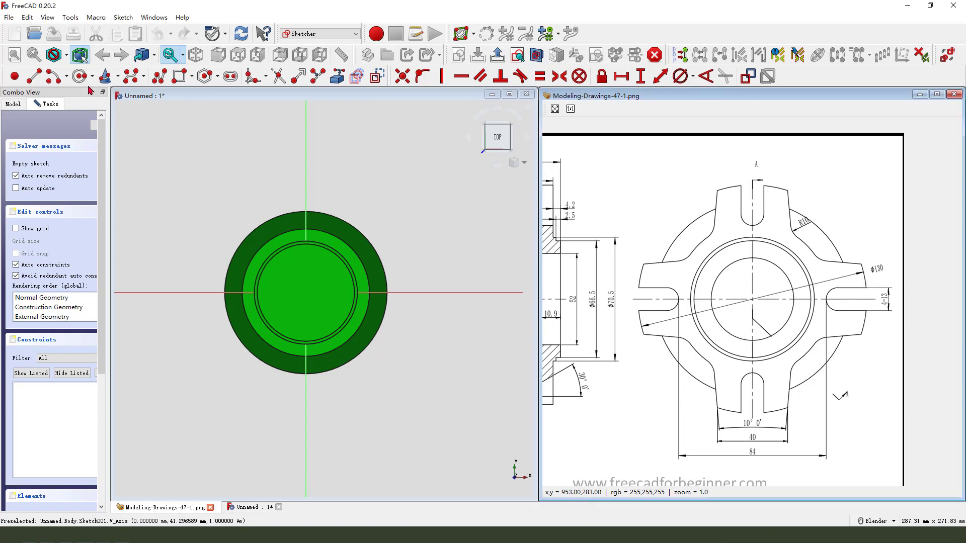
Step: Turn on the section view and draw an arc centred on the origin above the part, about 183 mm in diameter
click(298, 273)
click(537, 55)
click(307, 293)
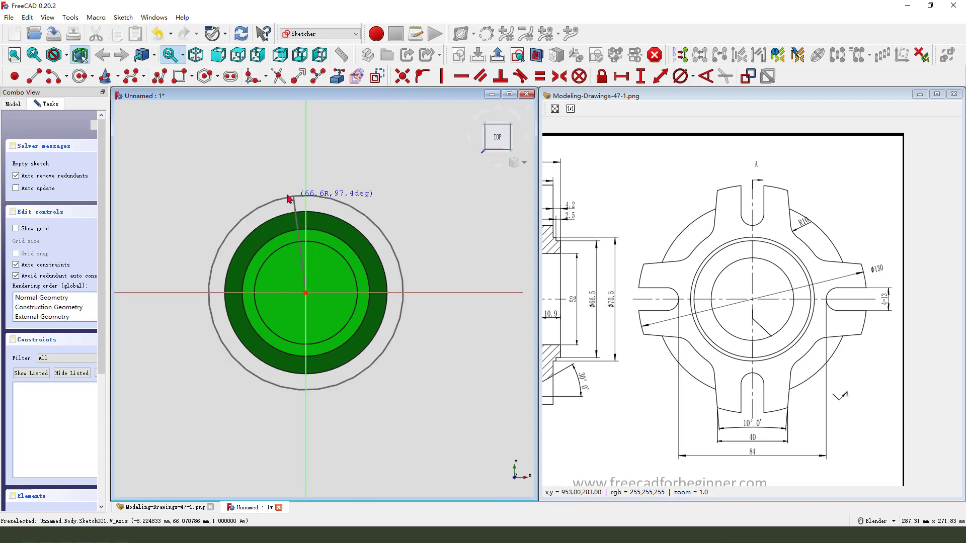
click(257, 165)
click(362, 169)
Step: Draw slanted lines from both arc ends down to the horizontal axis and close the profile with a line along that axis
click(34, 76)
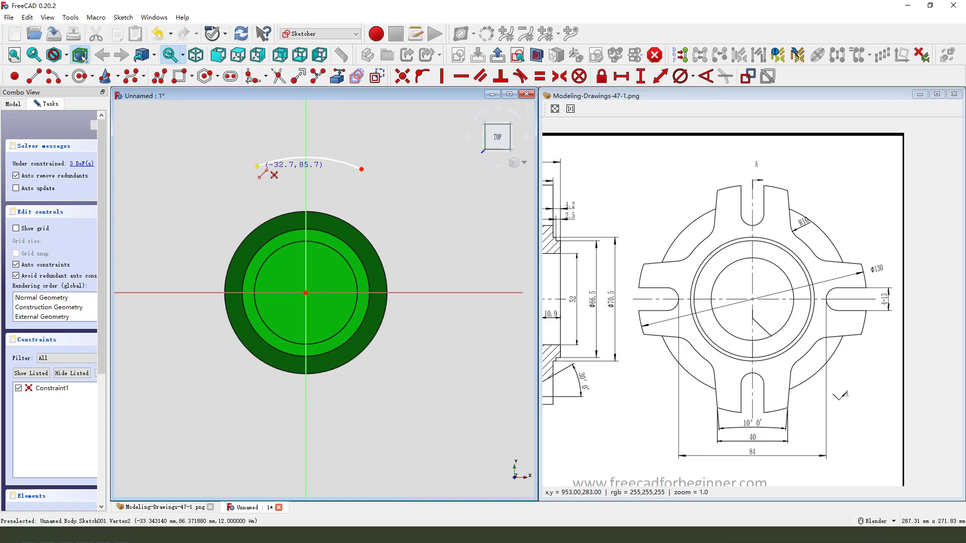
click(257, 166)
click(233, 293)
click(362, 169)
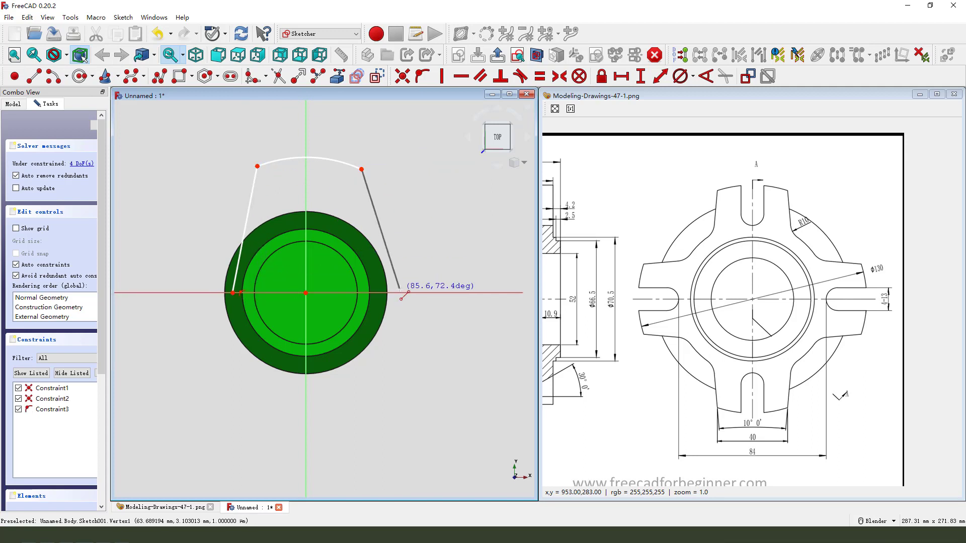
click(401, 292)
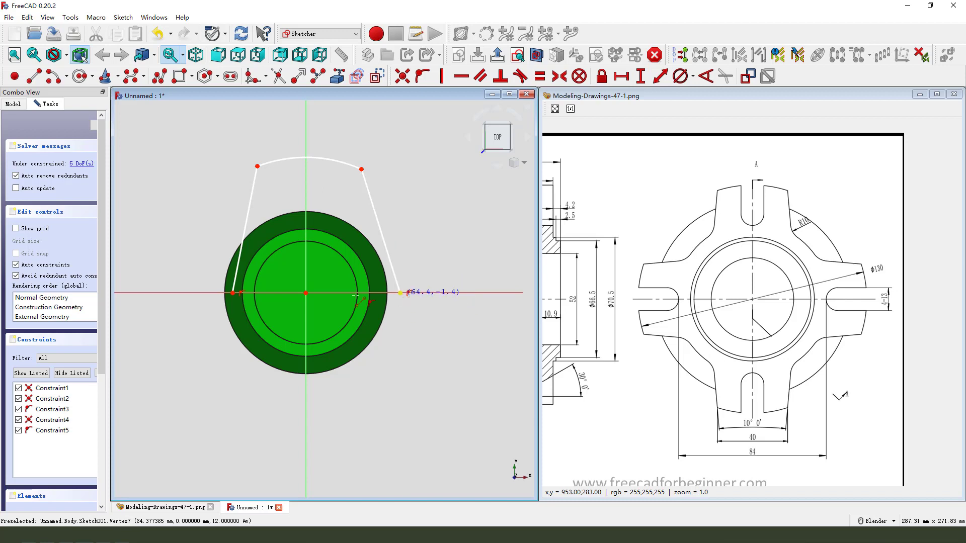
click(233, 293)
click(400, 292)
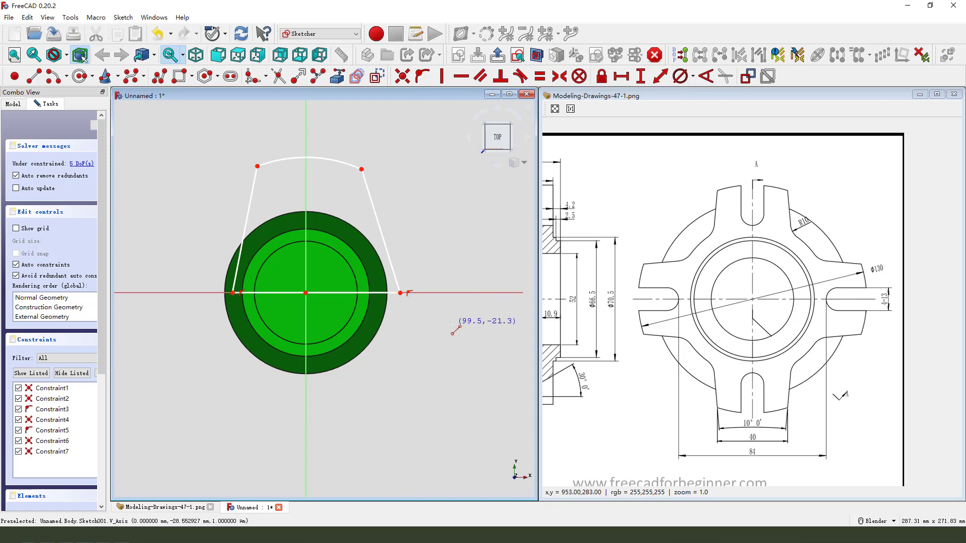
right_click(403, 195)
click(367, 173)
click(361, 169)
click(257, 166)
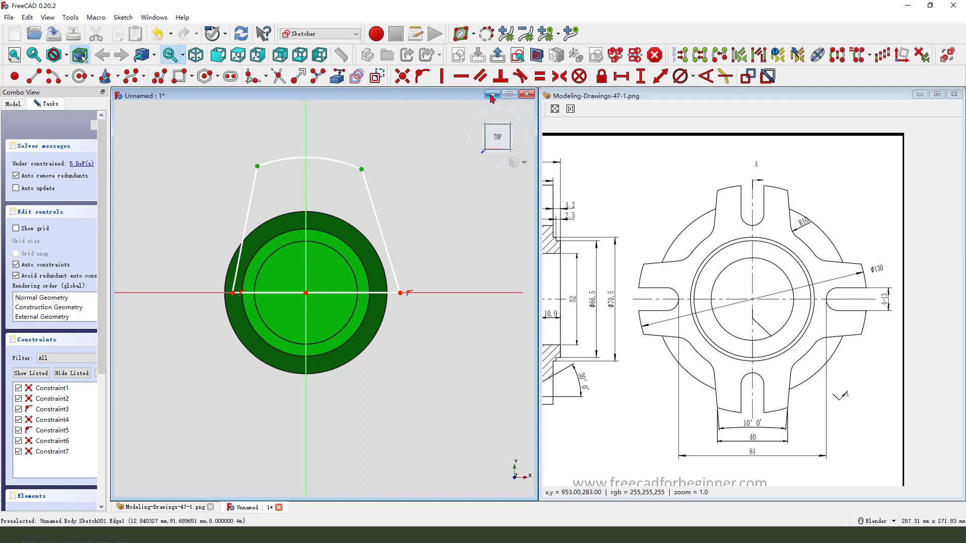
click(559, 77)
click(601, 236)
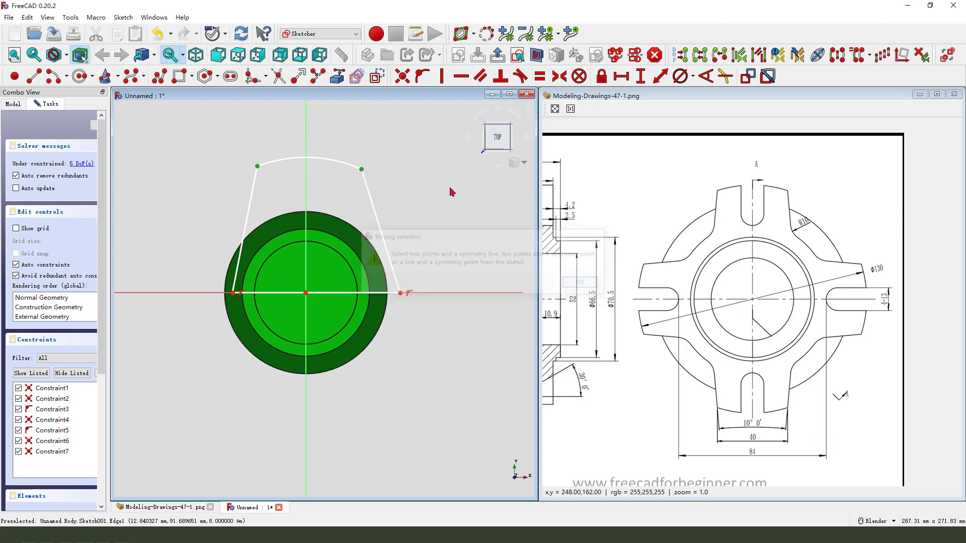
Step: Make the arc's two endpoints and the base line's two endpoints symmetric about the vertical axis
click(361, 169)
click(258, 167)
click(306, 149)
click(559, 77)
click(400, 292)
click(233, 293)
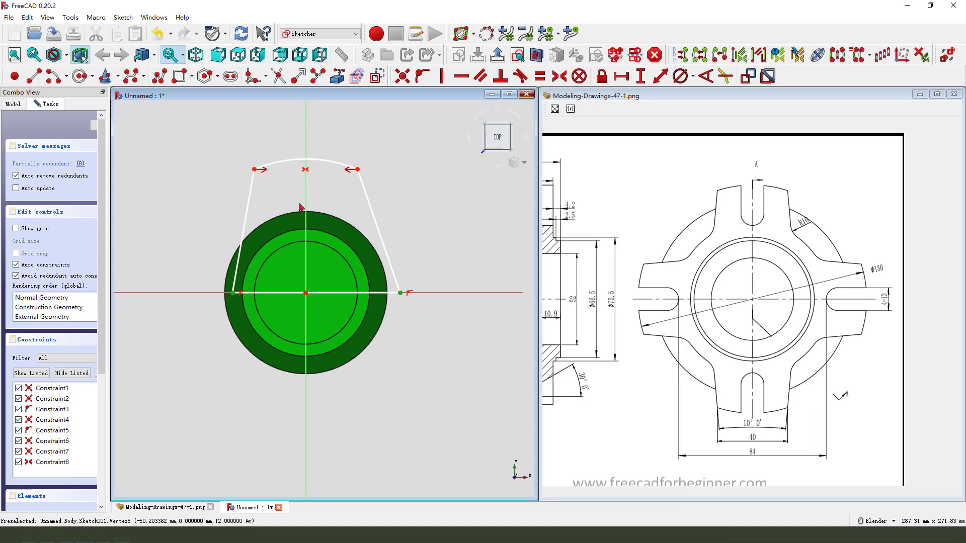
click(306, 201)
click(560, 77)
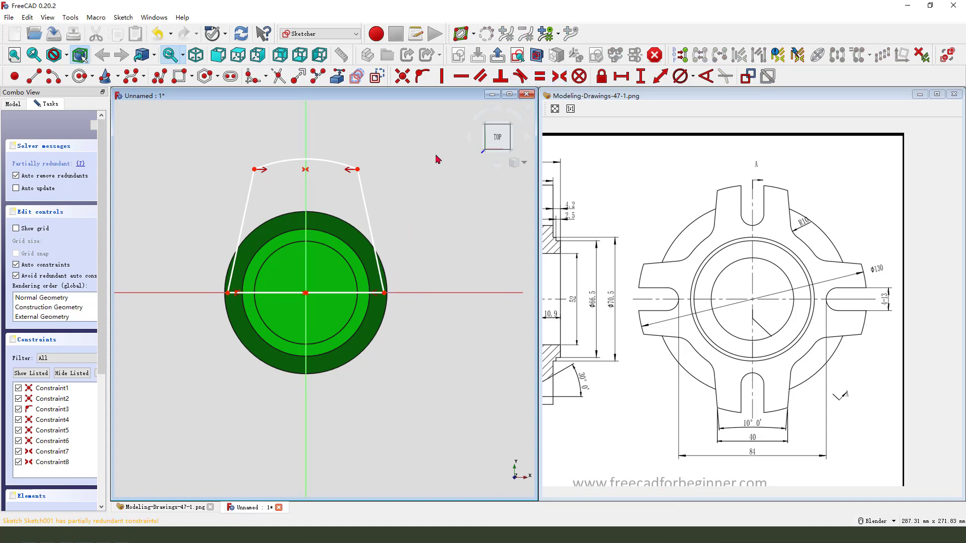
Step: Constrain the arc's diameter to 130 mm and move its dimension to one side of the vertical axis
click(316, 160)
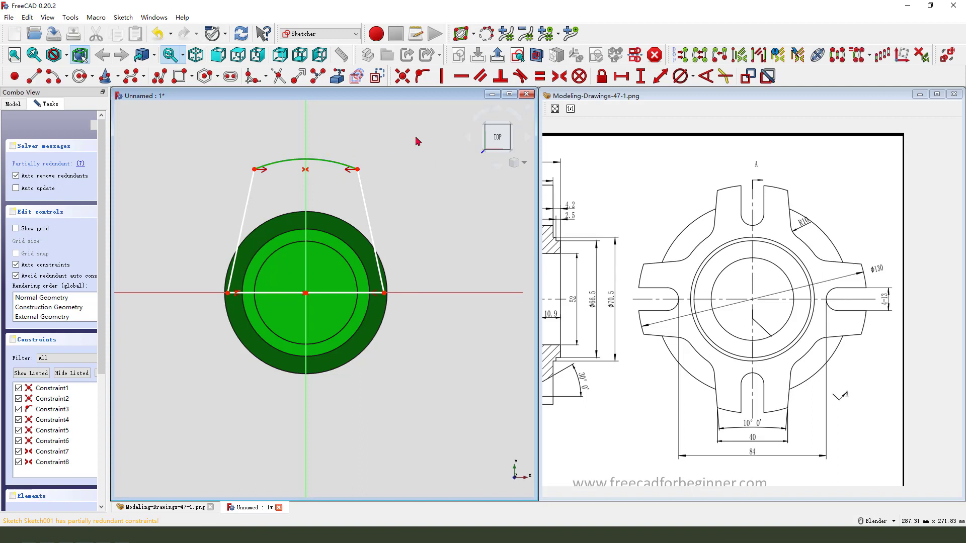
click(693, 77)
click(693, 107)
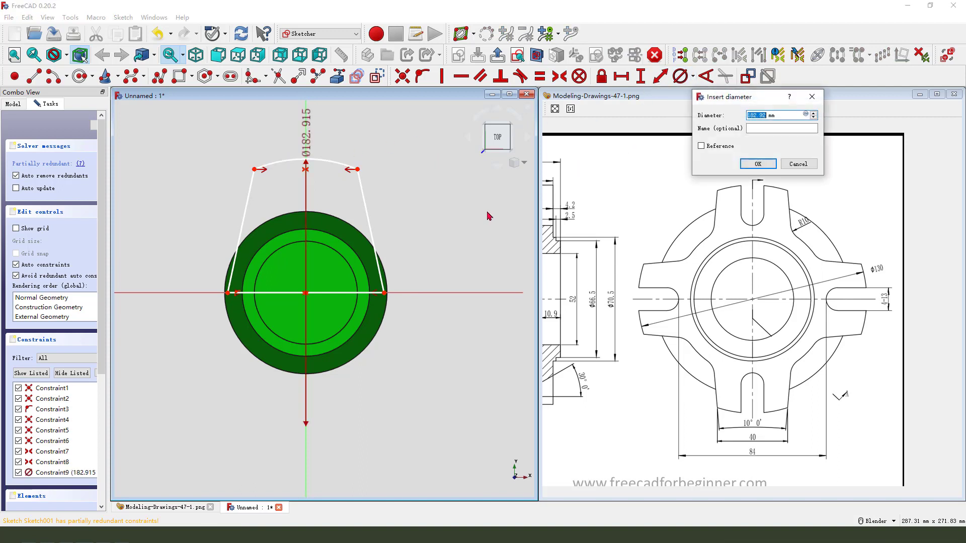
text(130)
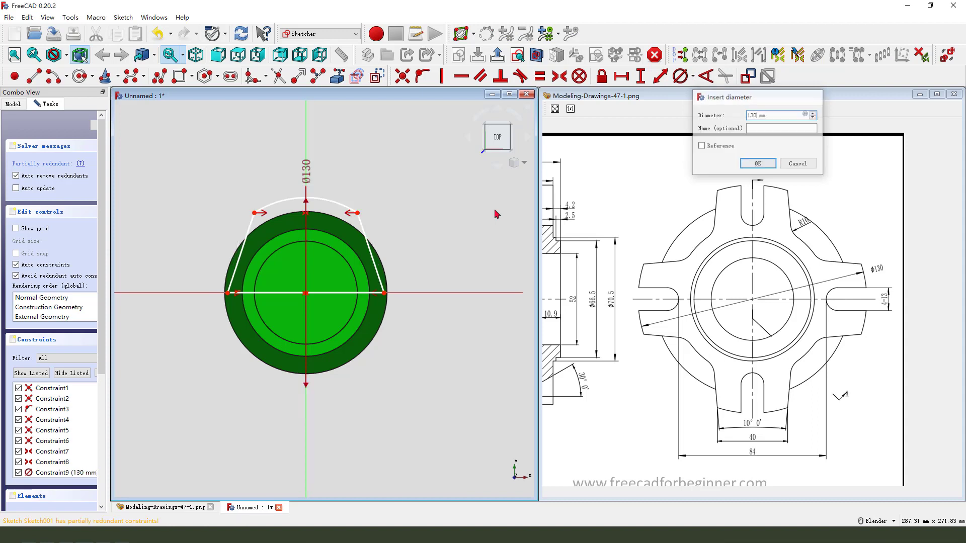
key(Return)
drag(308, 172, 337, 166)
Step: Constrain the angle between the two slanted side lines to 10°
click(253, 224)
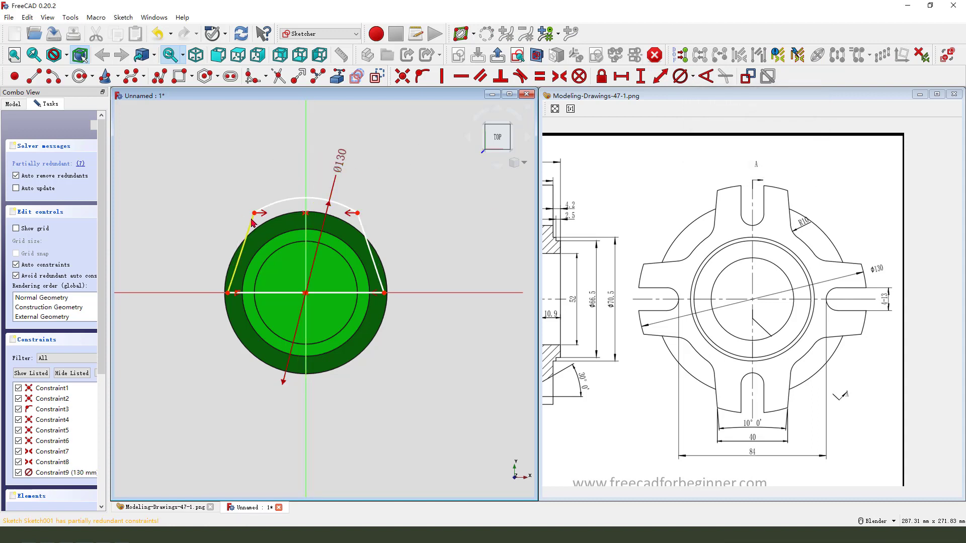
click(367, 239)
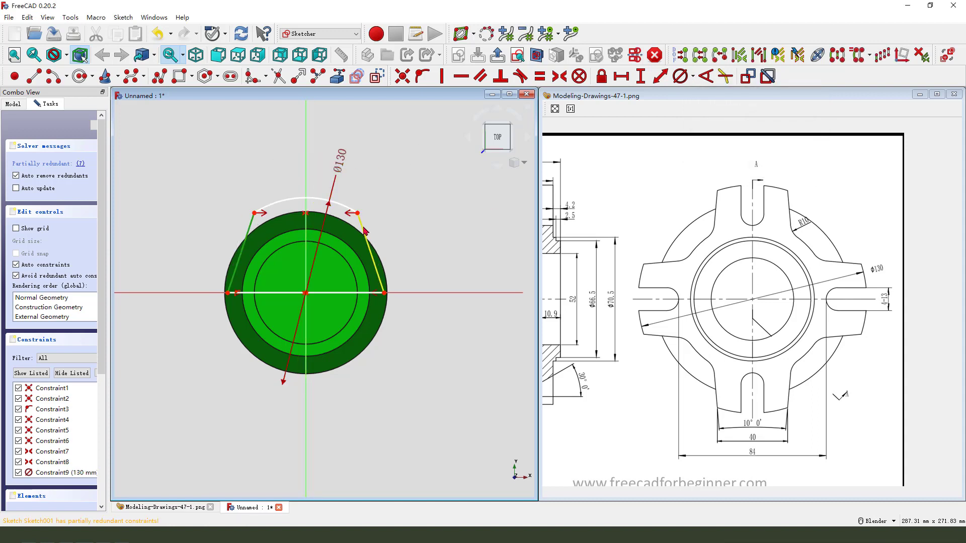
click(706, 76)
key(Return)
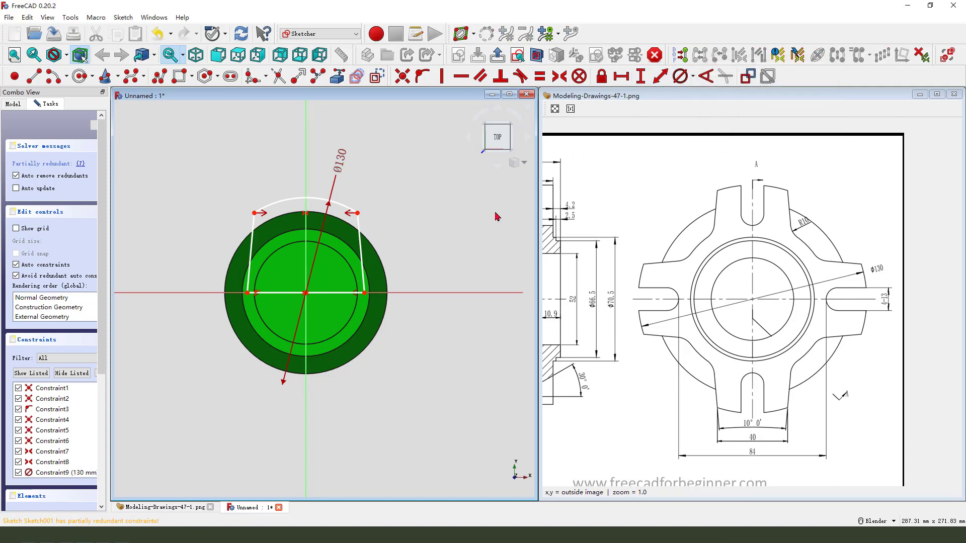
Step: Constrain the horizontal distance between the arc's endpoints to 40 mm and rearrange the dimensions above the profile
click(357, 214)
click(254, 213)
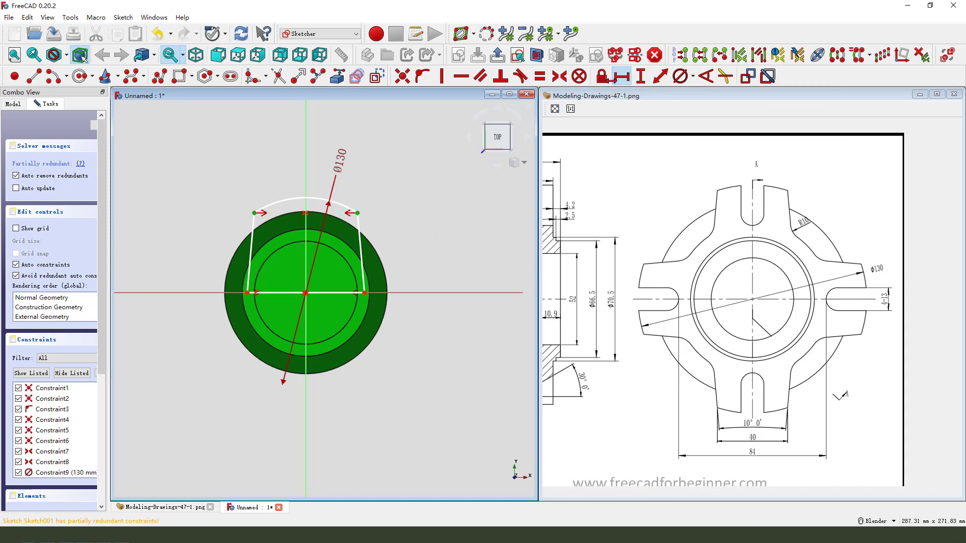
text(lh40)
key(Return)
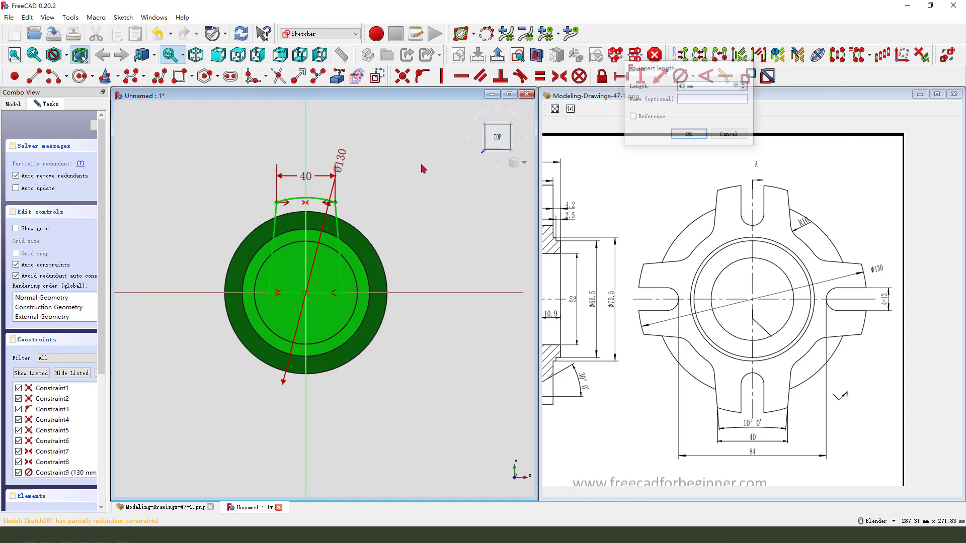
drag(307, 177, 329, 160)
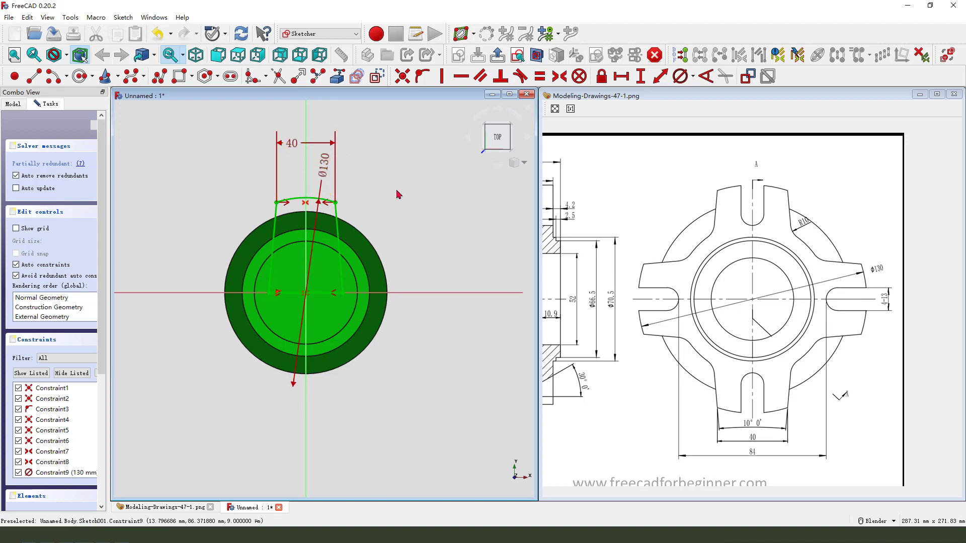
Step: Finish the arm sketch and start padding it in the reversed direction
click(497, 55)
scroll(395, 306, up, 1)
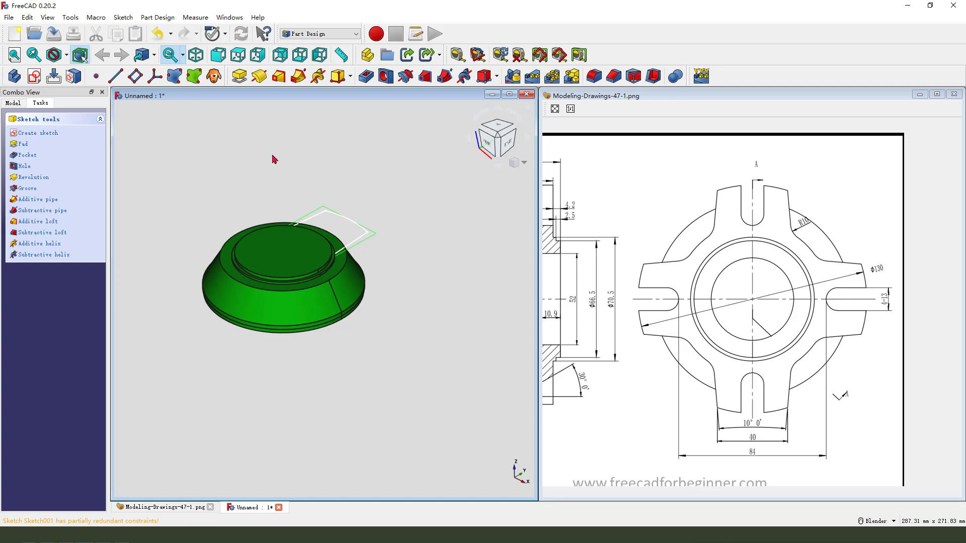
click(241, 77)
middle_drag(416, 295, 395, 289)
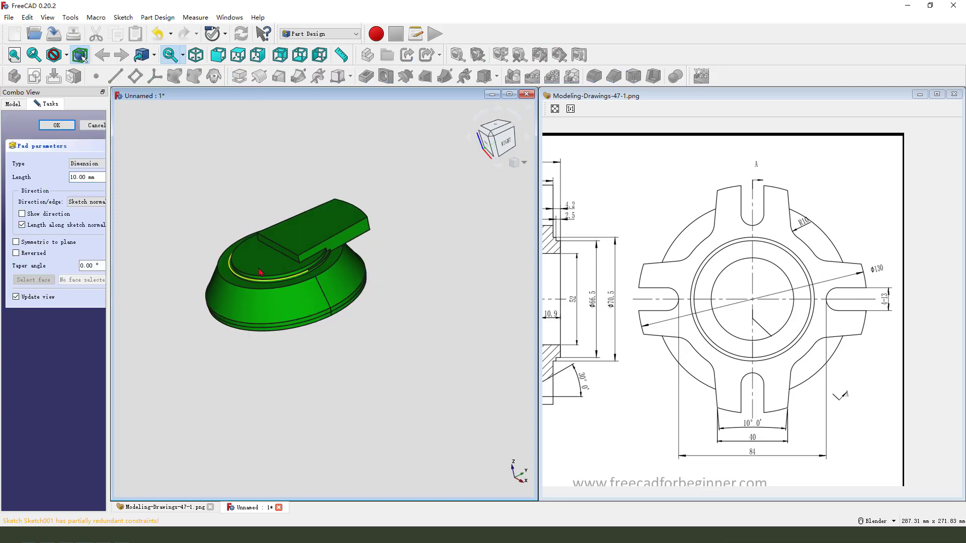
click(31, 254)
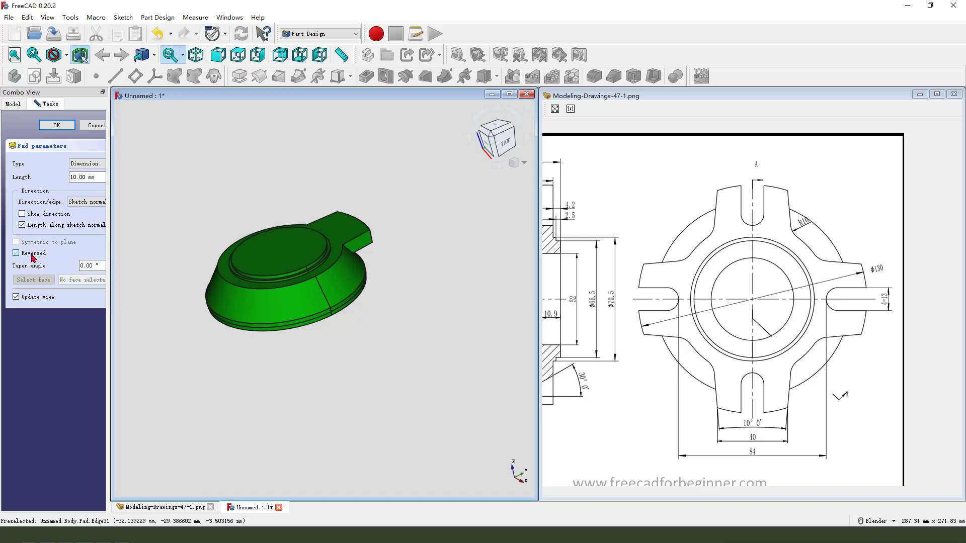
Step: Set the arm's pad length to 22.2 mm as given in the drawing's section view and complete the pad
middle_drag(390, 328, 382, 328)
drag(649, 314, 781, 328)
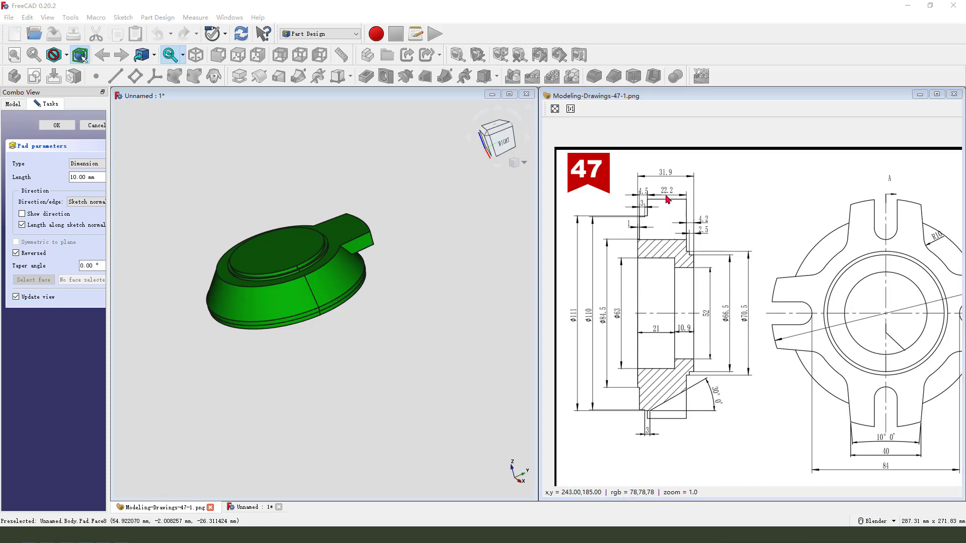
drag(656, 184, 676, 216)
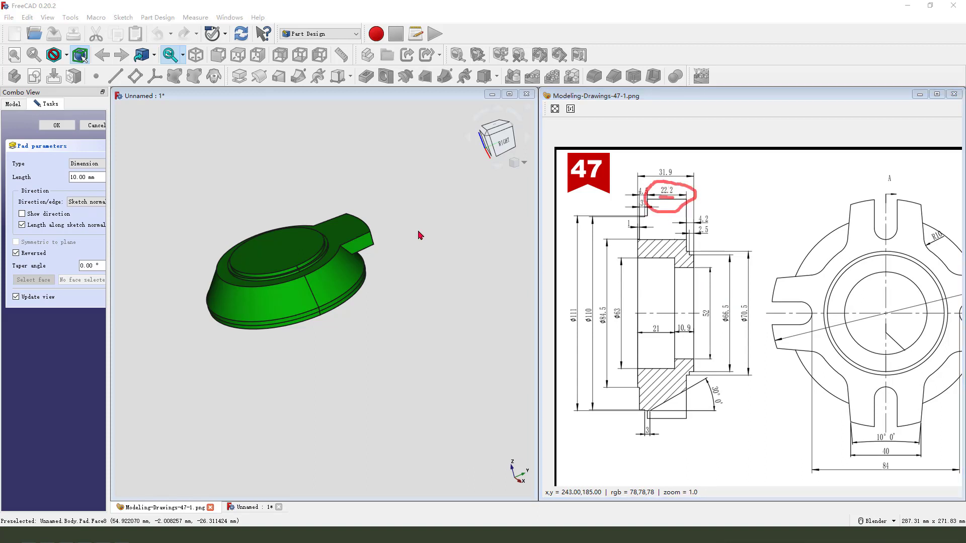
key(Escape)
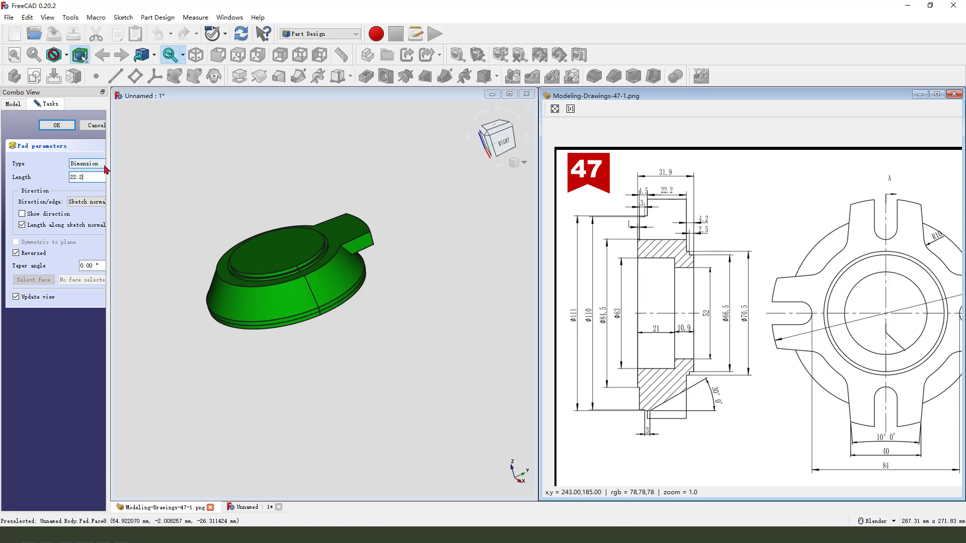
middle_drag(444, 289, 200, 199)
click(57, 125)
Step: Start a new sketch on the XY plane for the slot in the padded arm
scroll(346, 255, down, 2)
mouse_move(323, 233)
middle_down()
mouse_move(317, 261)
mouse_move(330, 256)
middle_up()
middle_drag(844, 267, 784, 267)
mouse_move(822, 176)
mouse_down()
mouse_move(844, 235)
mouse_move(830, 180)
mouse_up()
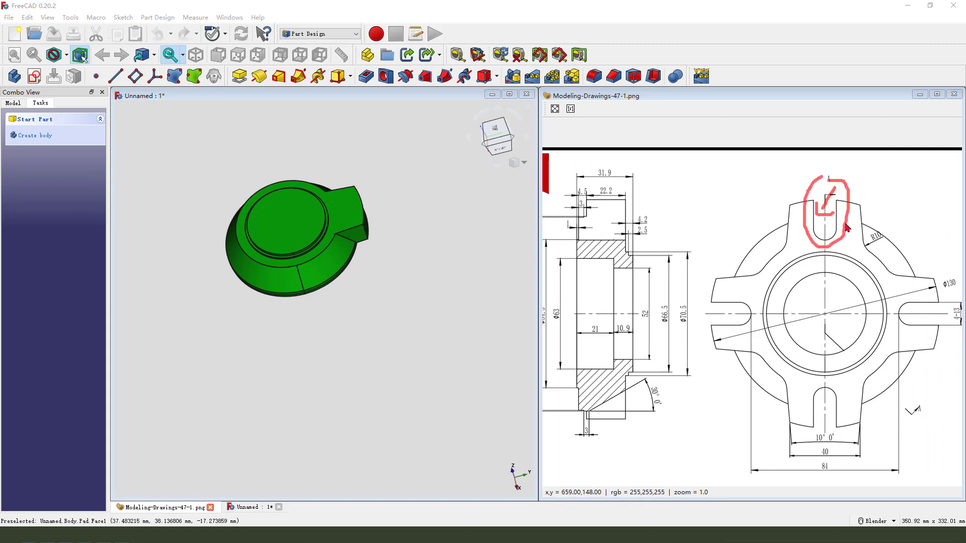
key(Escape)
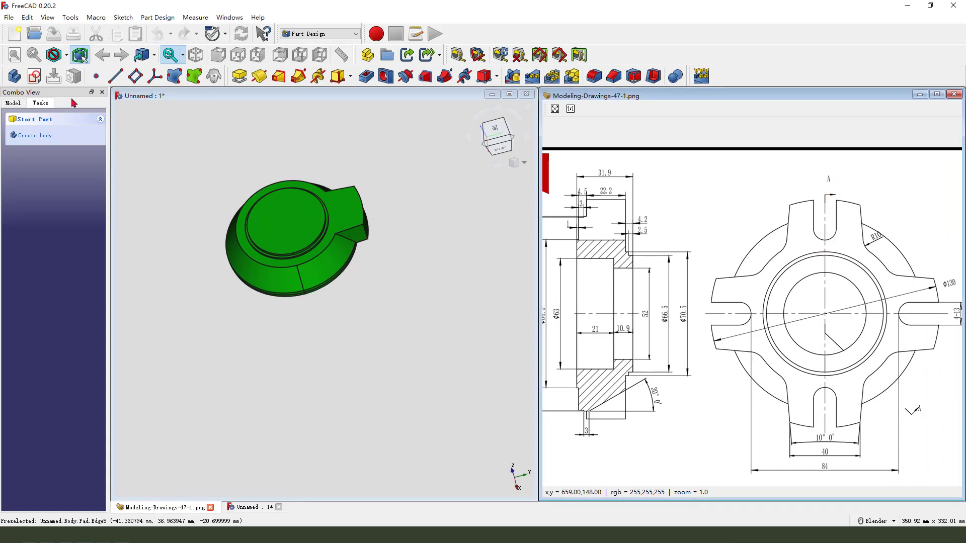
click(35, 77)
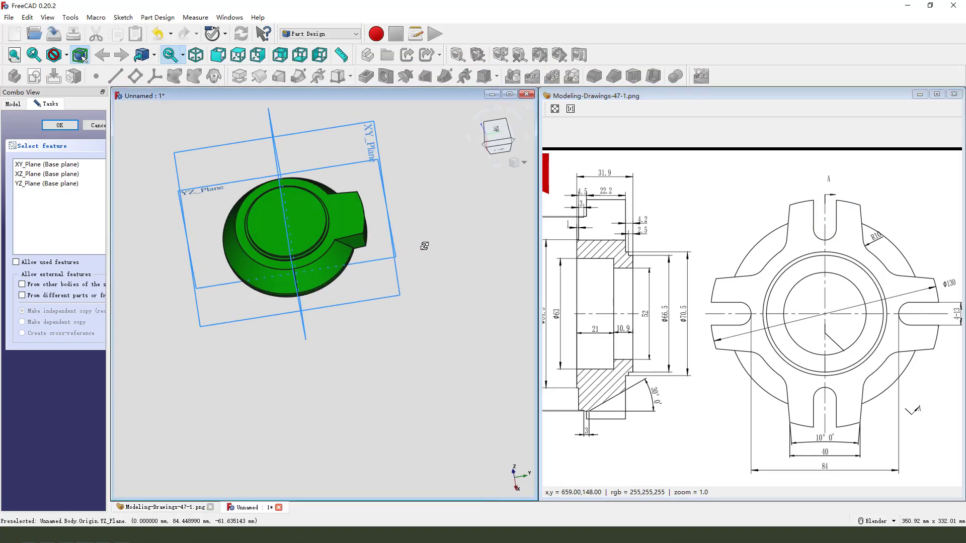
click(377, 142)
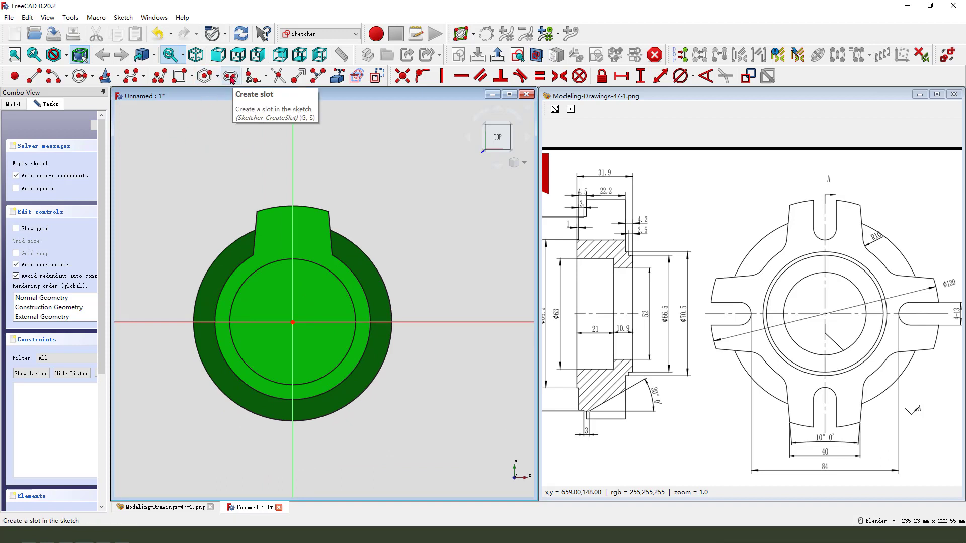
Step: Draw a vertical slot about 26 mm wide centred on the vertical axis, running from inside the arm out past its end
click(293, 233)
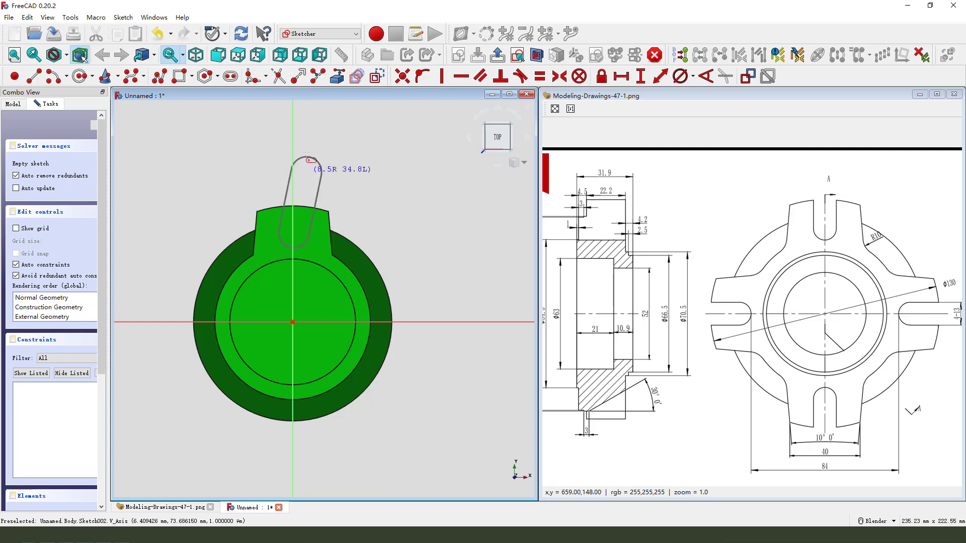
click(293, 133)
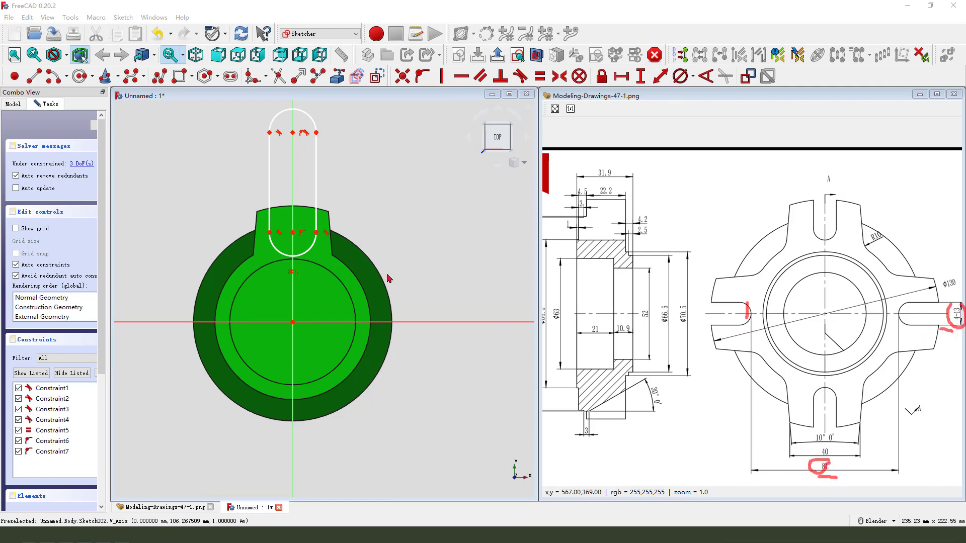
key(Escape)
Step: Constrain the slot's width to 13 mm between the lower arc's endpoints and move the dimension clear of the slot
click(315, 232)
click(270, 234)
click(619, 79)
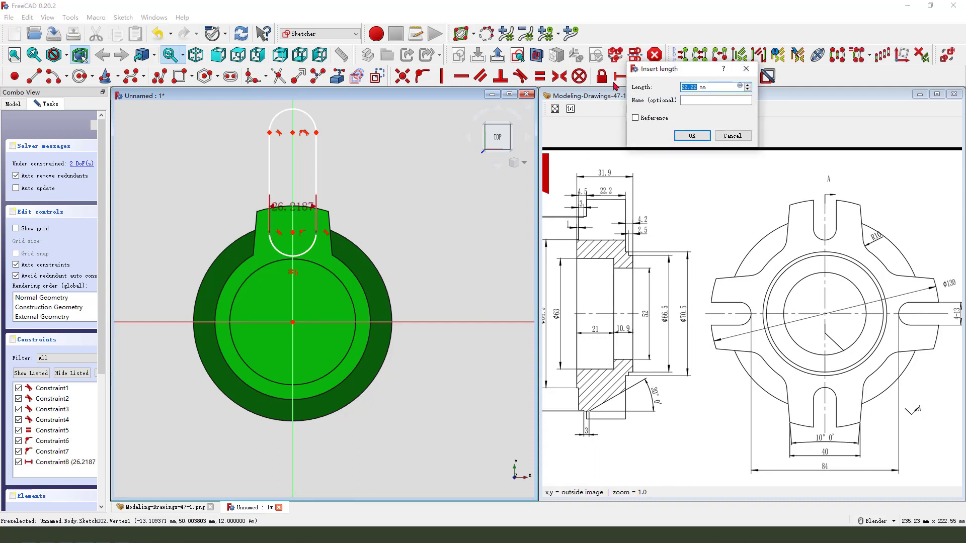
key(Return)
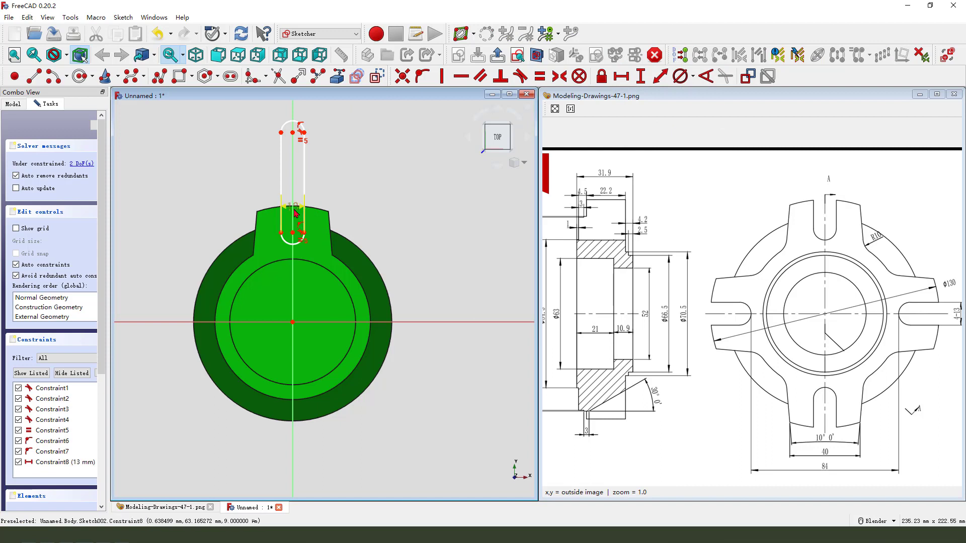
mouse_move(299, 219)
mouse_down()
mouse_move(384, 194)
mouse_move(358, 180)
mouse_up()
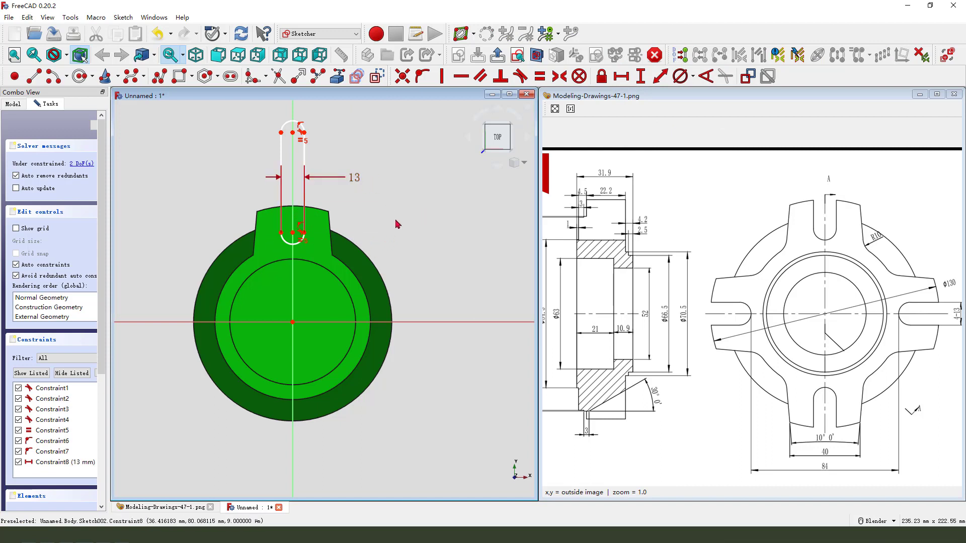
Step: Place a point on the slot's lower arc and constrain it to lie on the vertical axis
scroll(281, 253, up, 2)
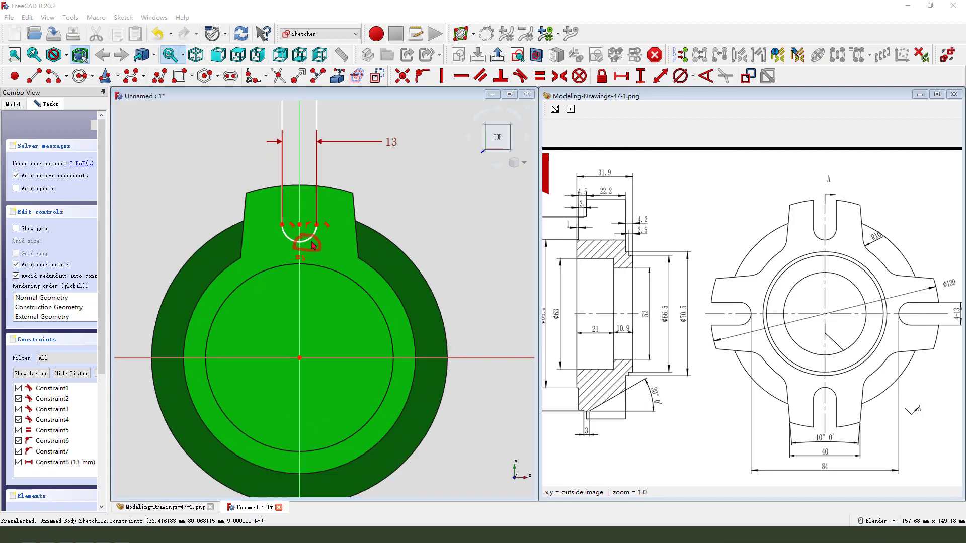
key(Escape)
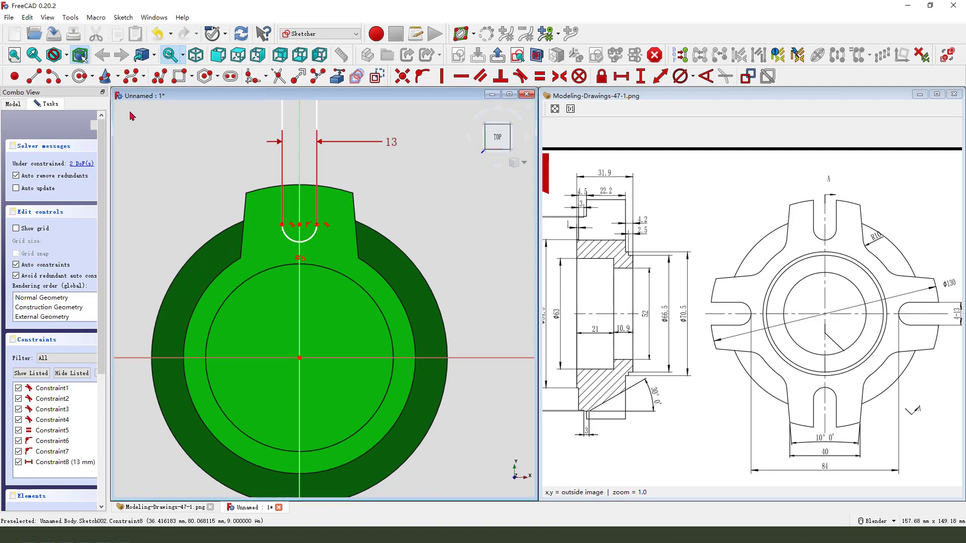
click(16, 77)
click(306, 246)
scroll(304, 252, up, 2)
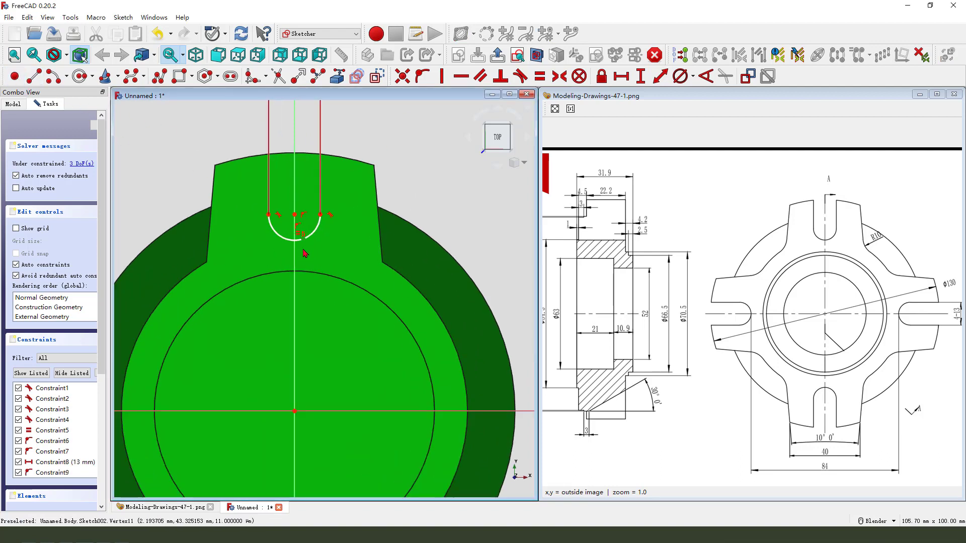
click(305, 253)
click(295, 249)
click(421, 76)
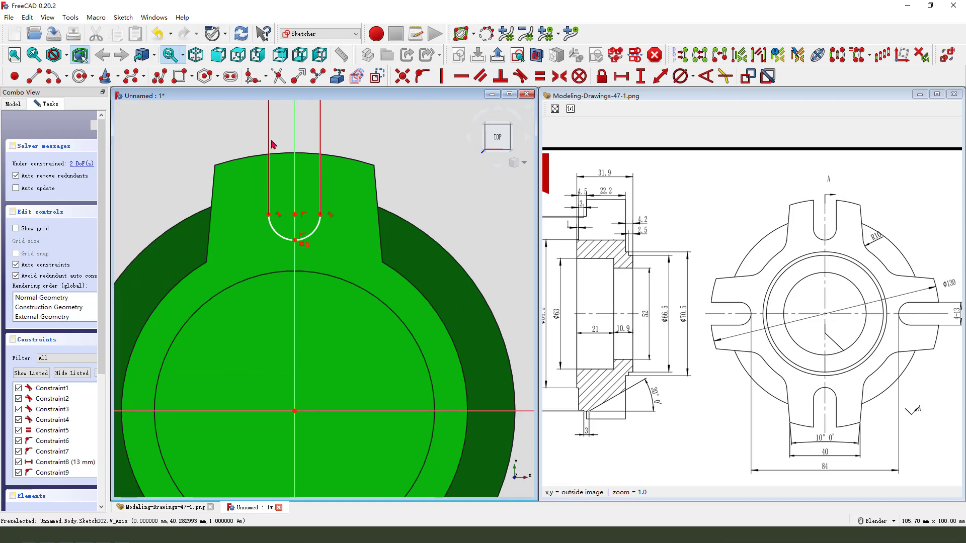
Step: Constrain the vertical distance from the origin to the lower arc's point to 42 mm and move the dimension beyond the flange
scroll(271, 145, down, 3)
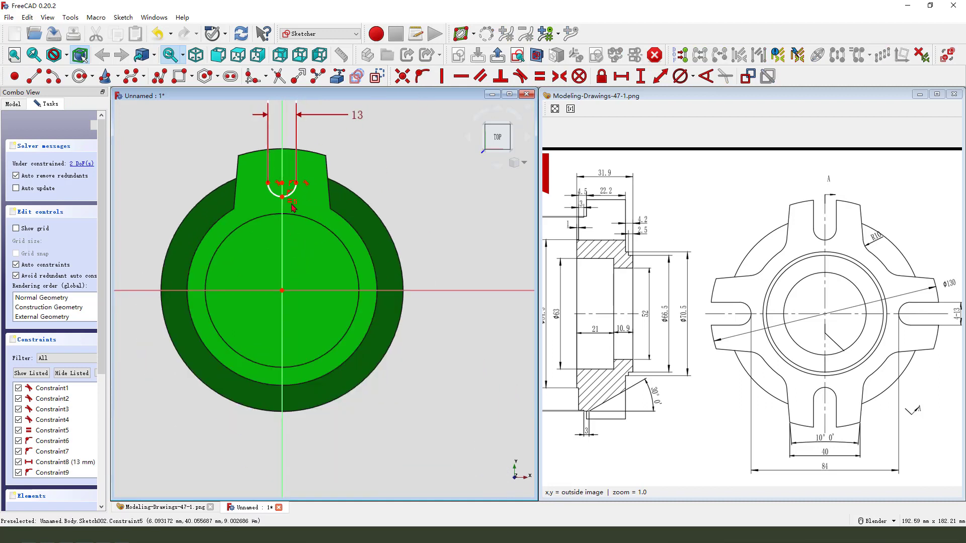
click(281, 291)
click(640, 76)
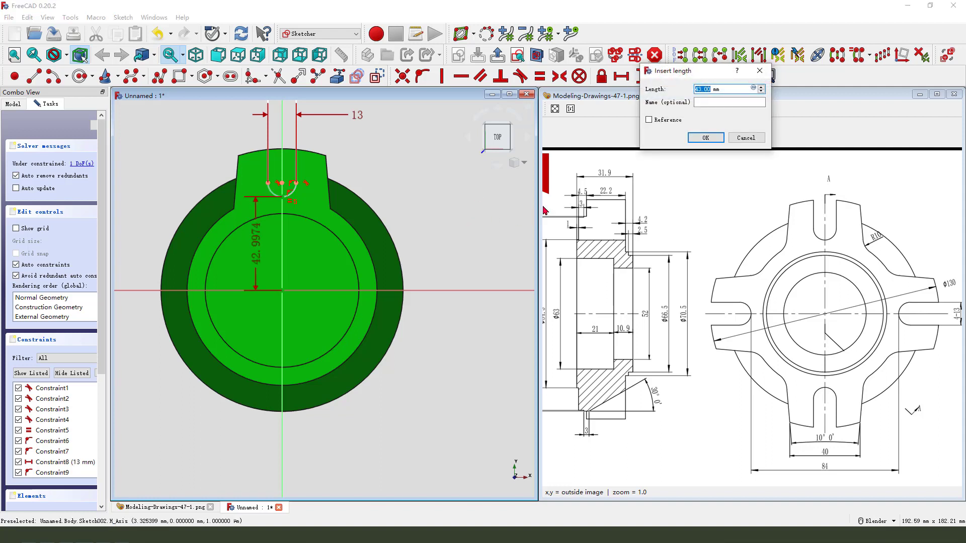
key(Return)
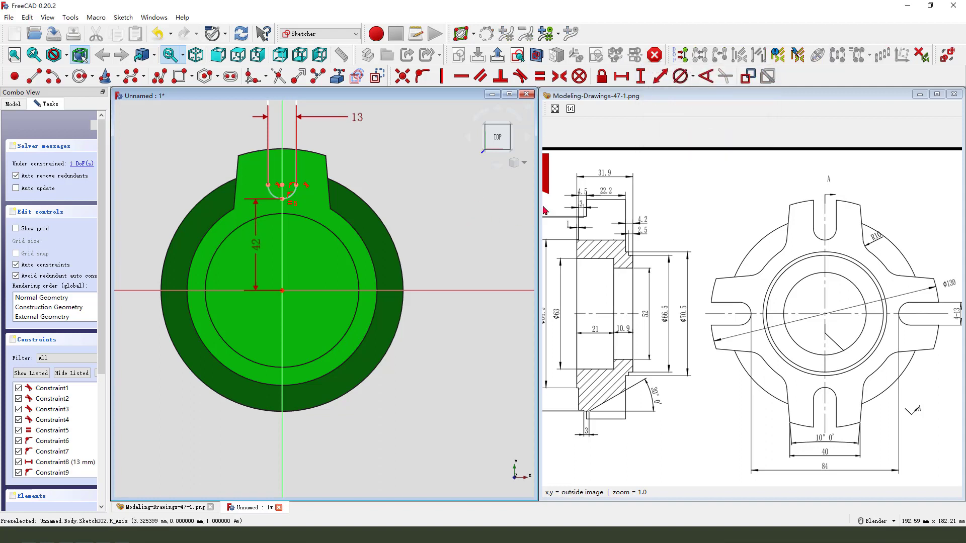
drag(256, 254, 437, 253)
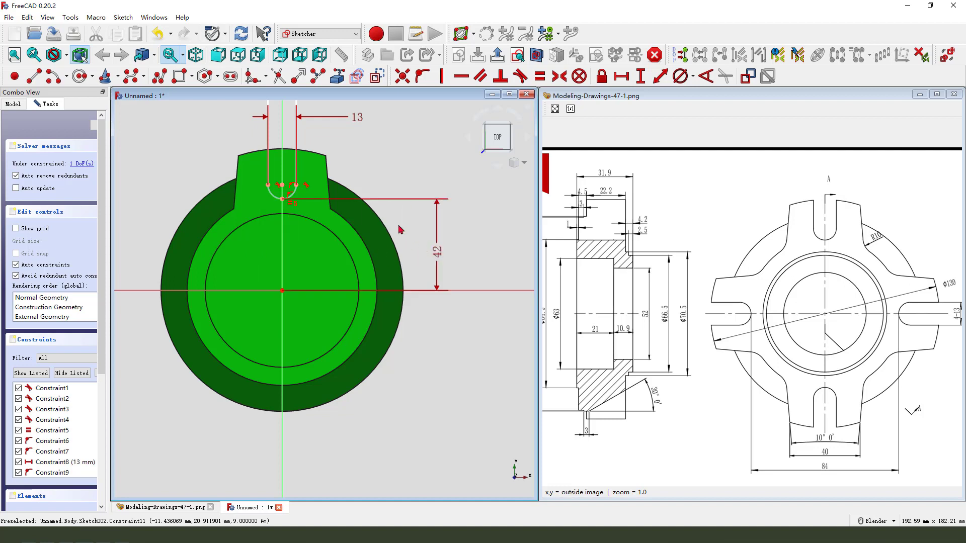
Step: Constrain the vertical distance between the slot's arc centres to 57.69 mm and spread the sketch's dimensions clear of the geometry
scroll(343, 442, down, 1)
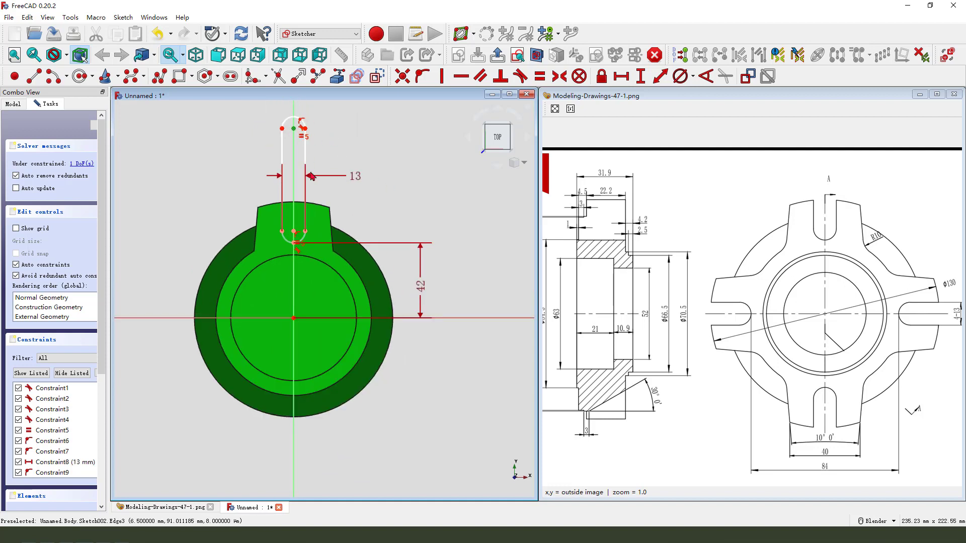
click(295, 233)
click(640, 76)
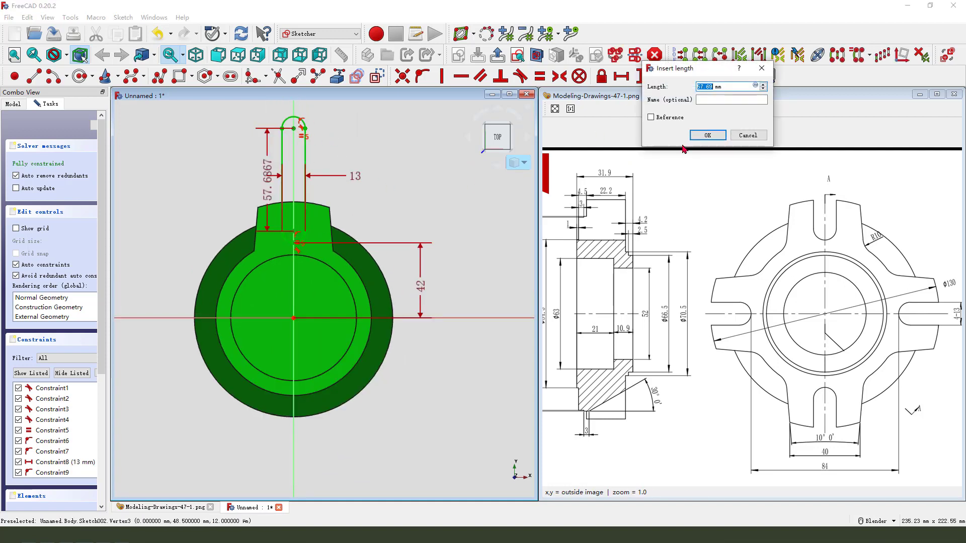
click(706, 135)
drag(270, 189, 219, 188)
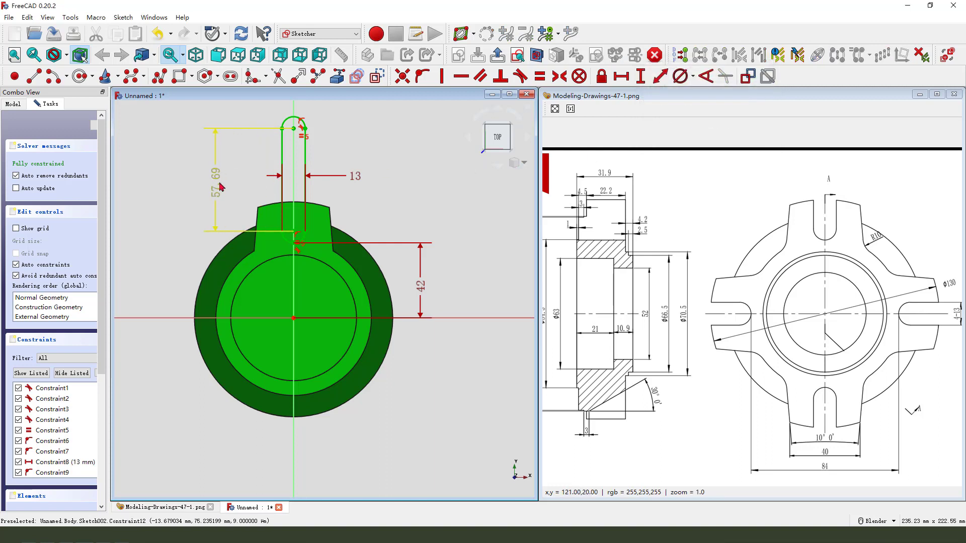
drag(355, 176, 370, 176)
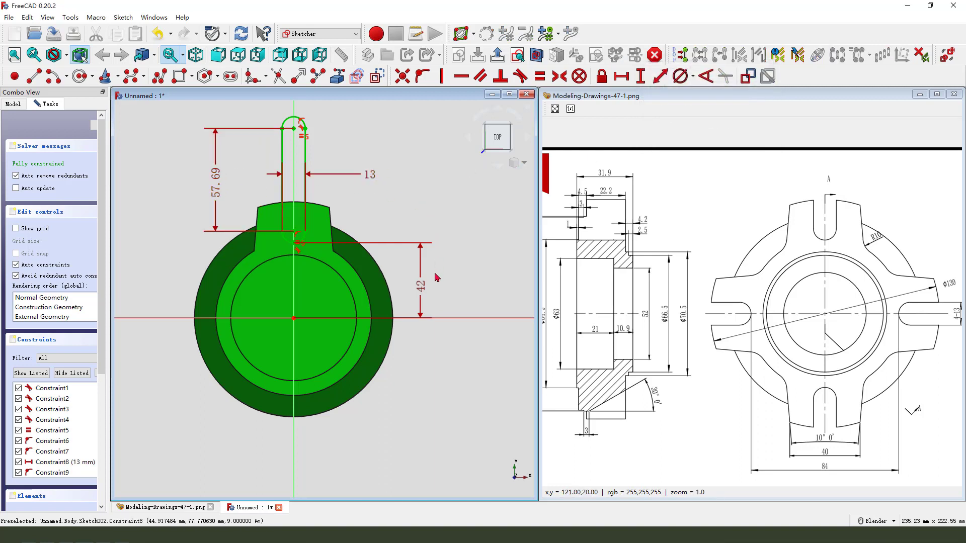
drag(421, 284, 431, 290)
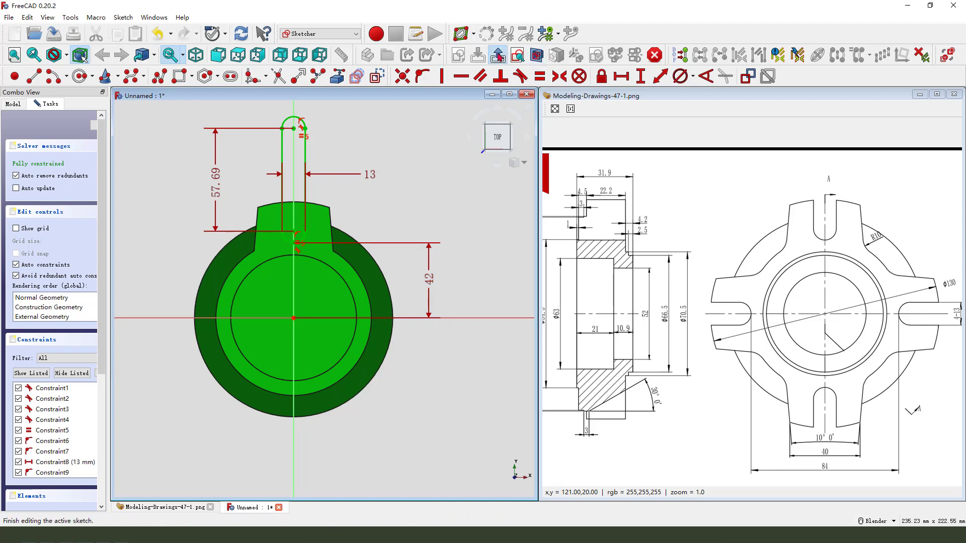
Step: Finish the slot sketch and pocket it with the Through all type to cut the arm
click(501, 55)
click(366, 76)
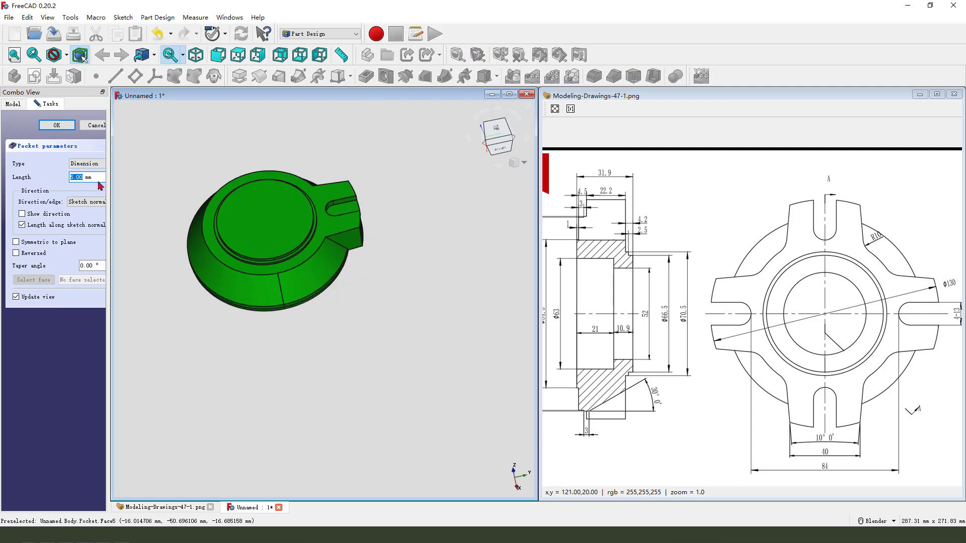
click(84, 164)
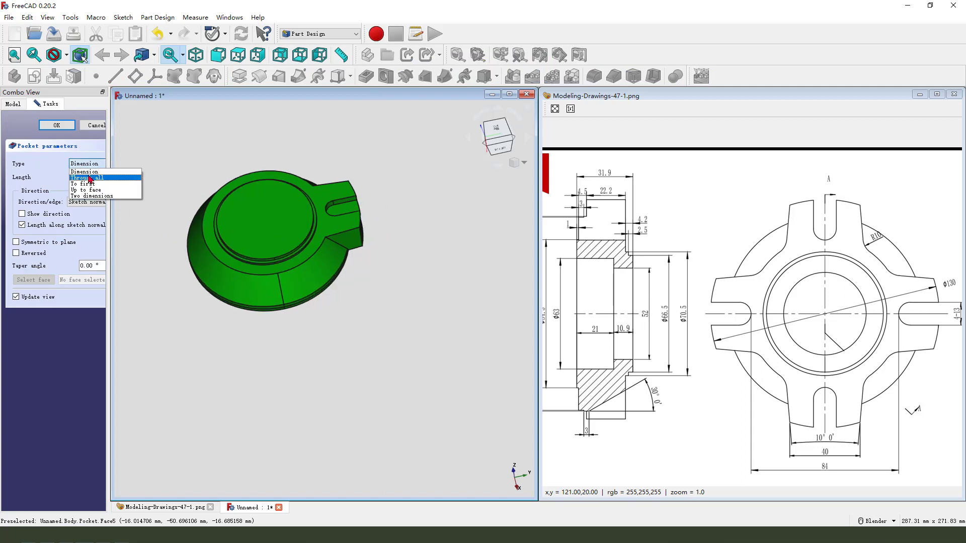
click(90, 178)
middle_drag(276, 233, 375, 265)
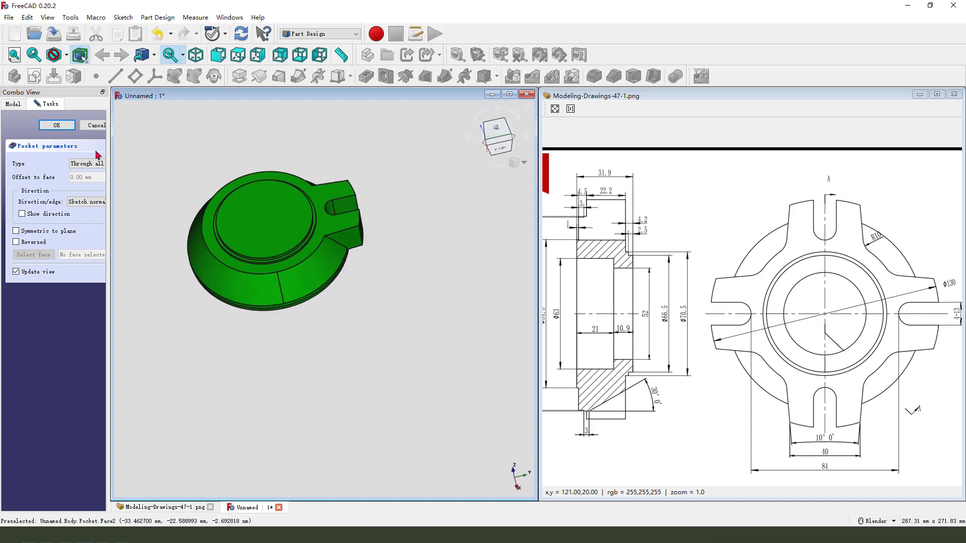
click(57, 125)
Step: Fillet the two edges where the arm's sides meet the conical flange with a 10 mm radius
mouse_move(380, 317)
middle_down()
mouse_move(405, 300)
mouse_move(377, 313)
middle_up()
scroll(332, 242, up, 3)
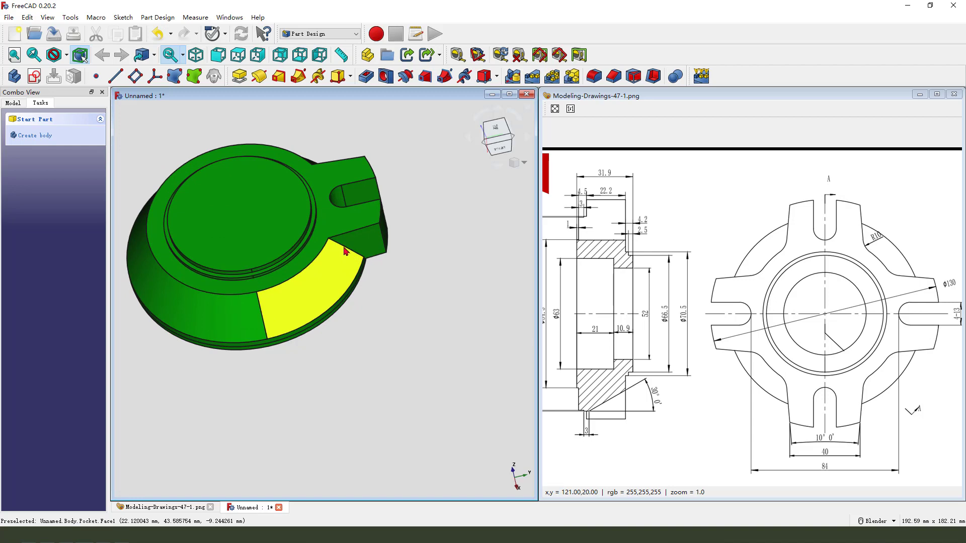
scroll(341, 246, up, 5)
scroll(341, 245, up, 3)
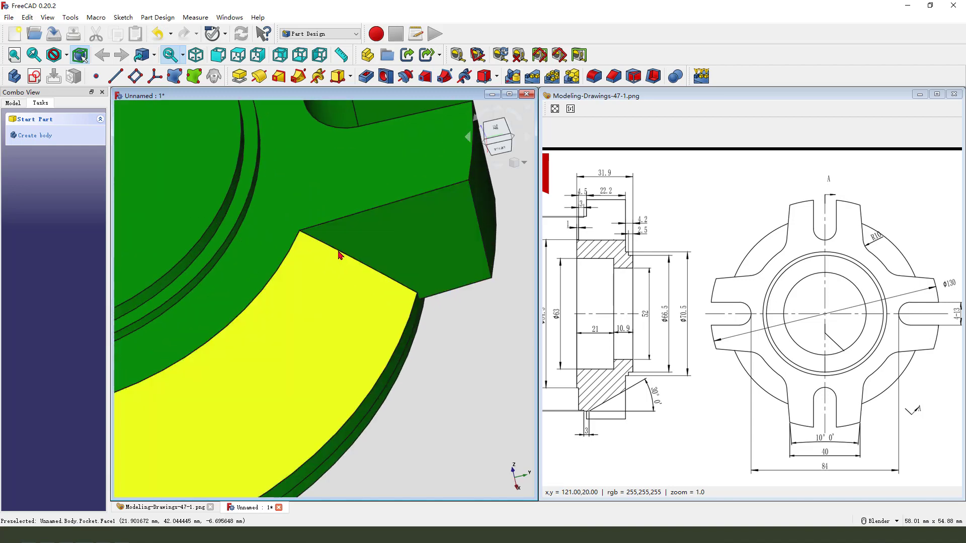
click(353, 261)
scroll(390, 310, down, 6)
middle_drag(391, 282, 372, 274)
scroll(430, 171, up, 2)
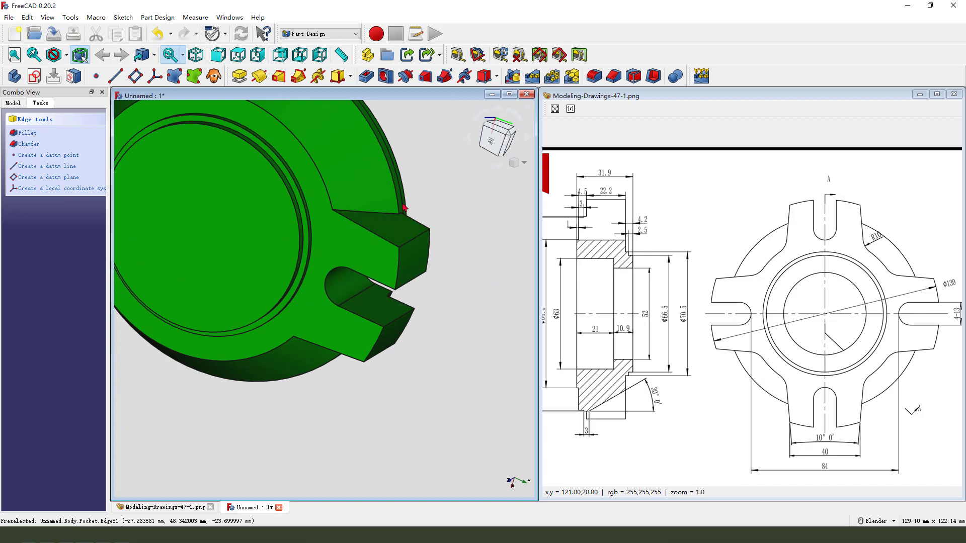
scroll(393, 282, down, 3)
middle_drag(403, 352, 431, 263)
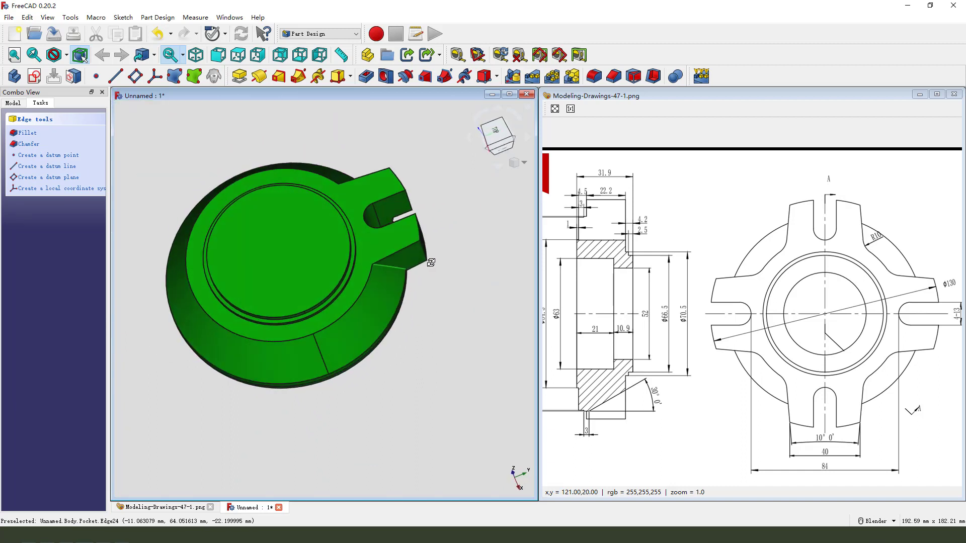
click(594, 76)
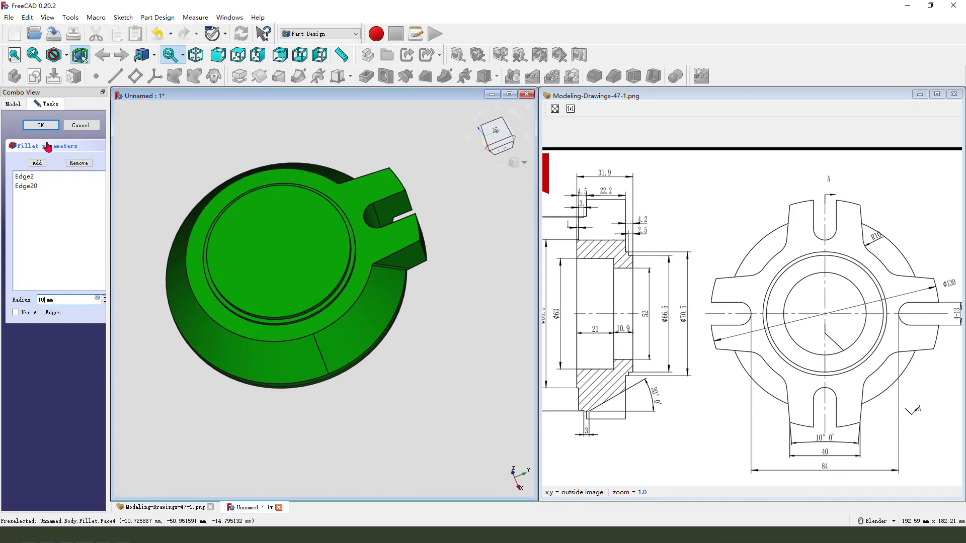
click(41, 125)
Step: Select the Pad, Pocket and Fillet features of the slotted arm together in the body's feature tree
middle_drag(412, 322, 467, 308)
scroll(421, 291, down, 2)
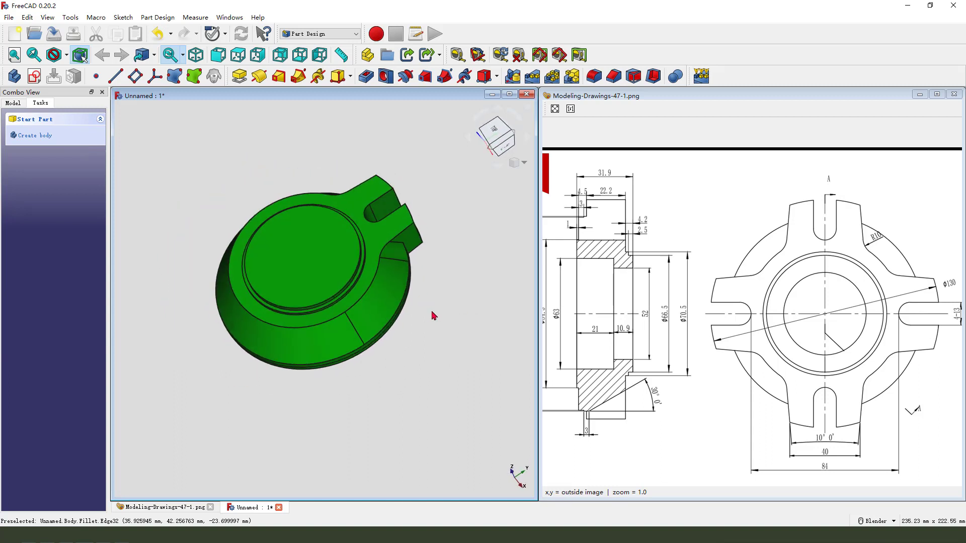
click(13, 104)
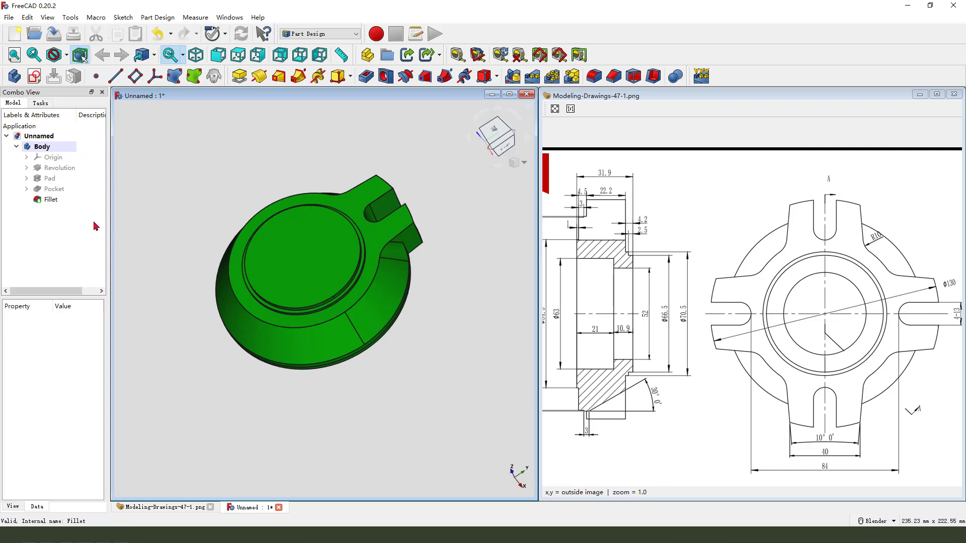
drag(61, 175, 90, 190)
mouse_move(21, 174)
mouse_down()
mouse_move(20, 210)
mouse_move(90, 206)
mouse_up()
mouse_move(23, 174)
mouse_down()
mouse_move(93, 175)
mouse_move(89, 215)
mouse_up()
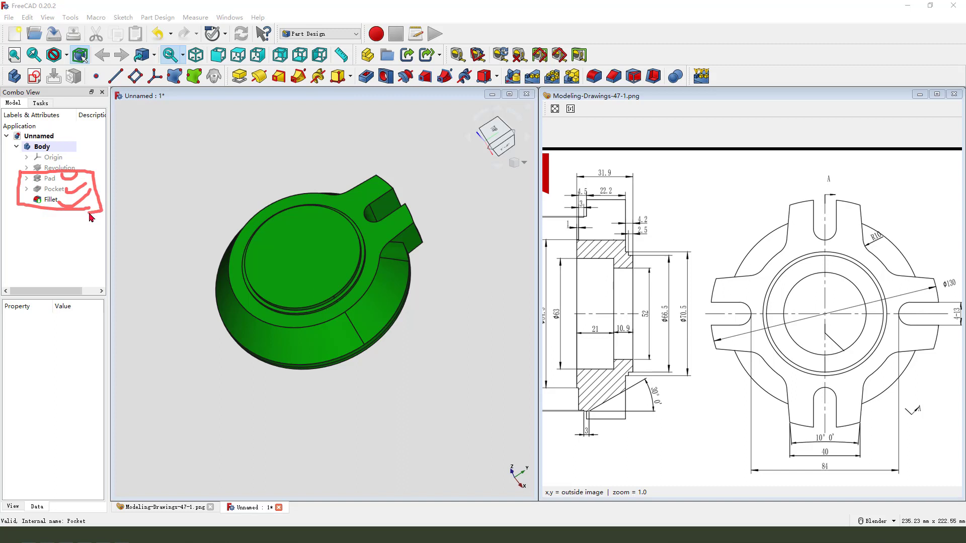
key(Escape)
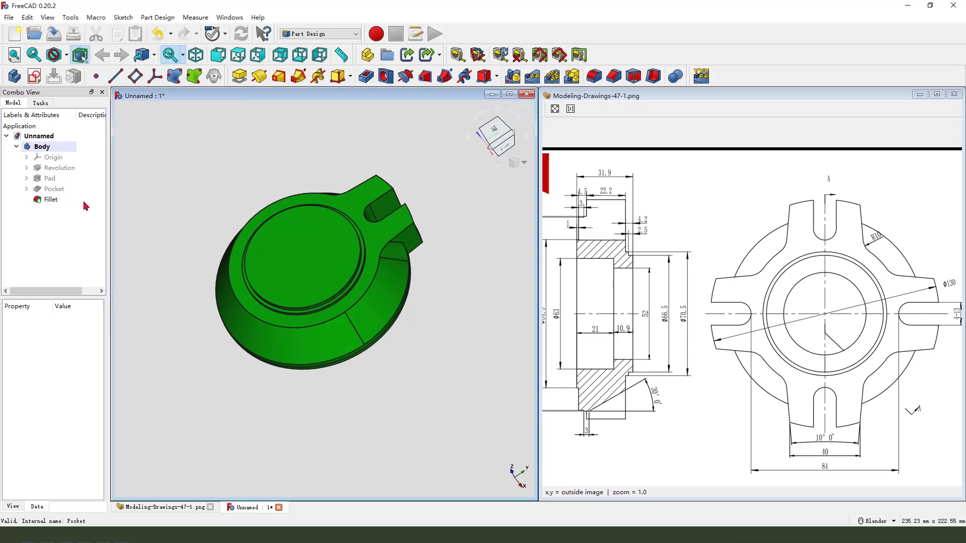
click(53, 181)
ctrl+click(58, 190)
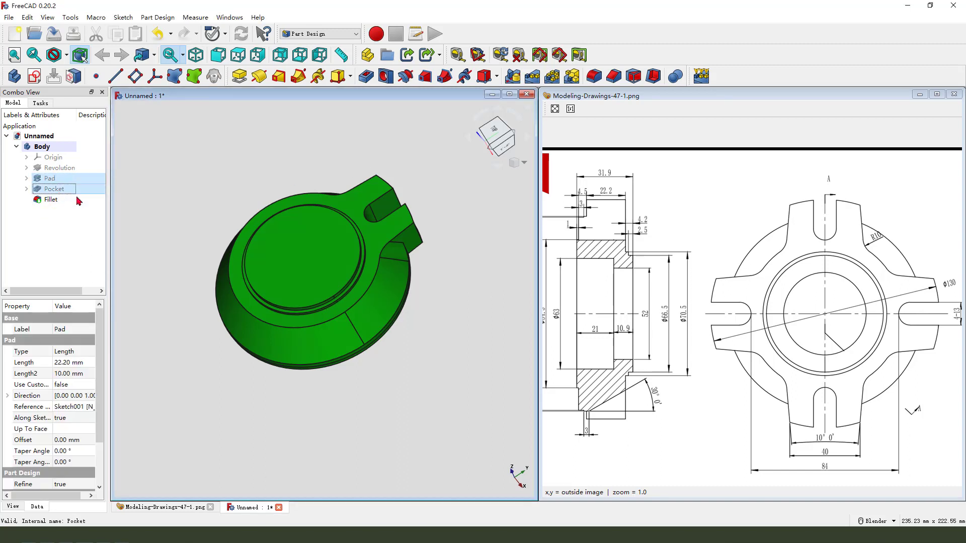
ctrl+click(56, 199)
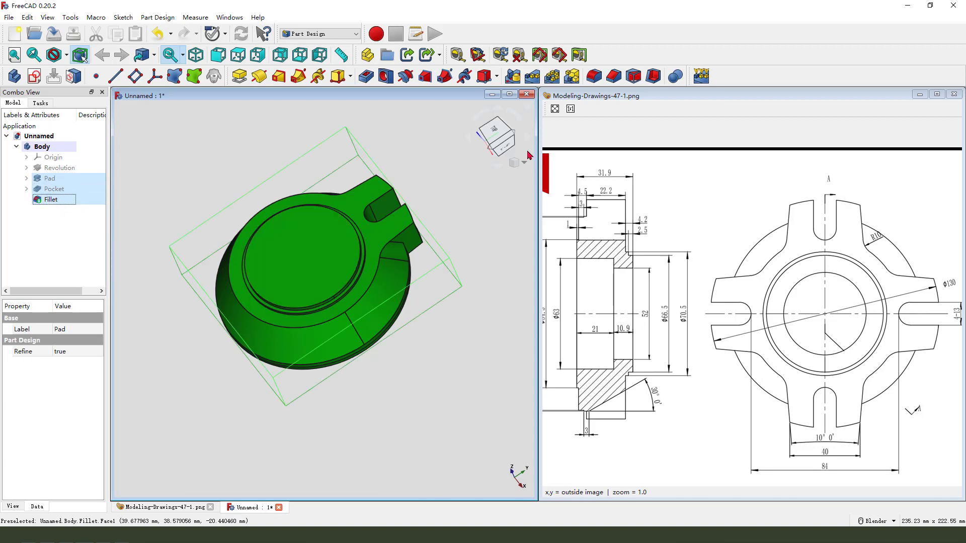
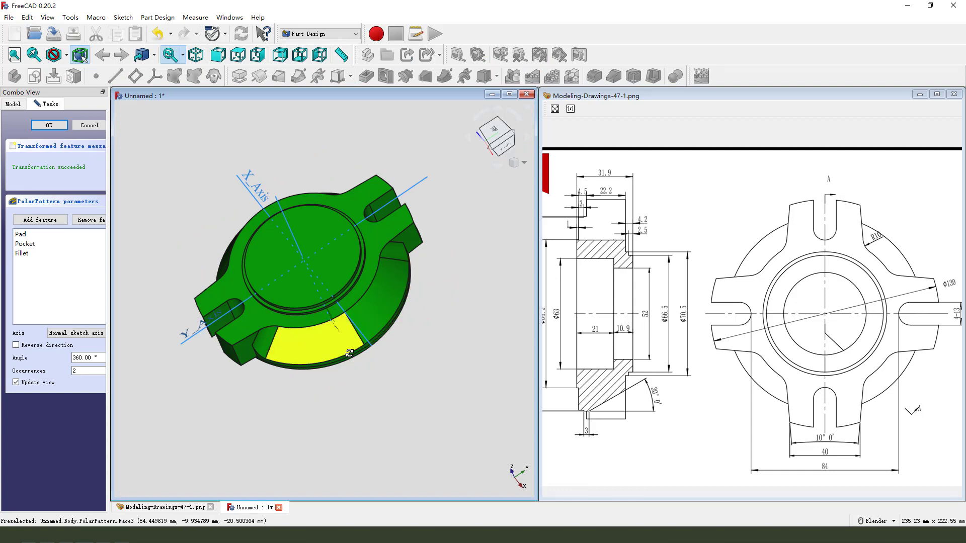
Step: Polar-pattern the slotted arm with 4 occurrences over 360° about the Base Z axis
middle_drag(350, 352, 327, 338)
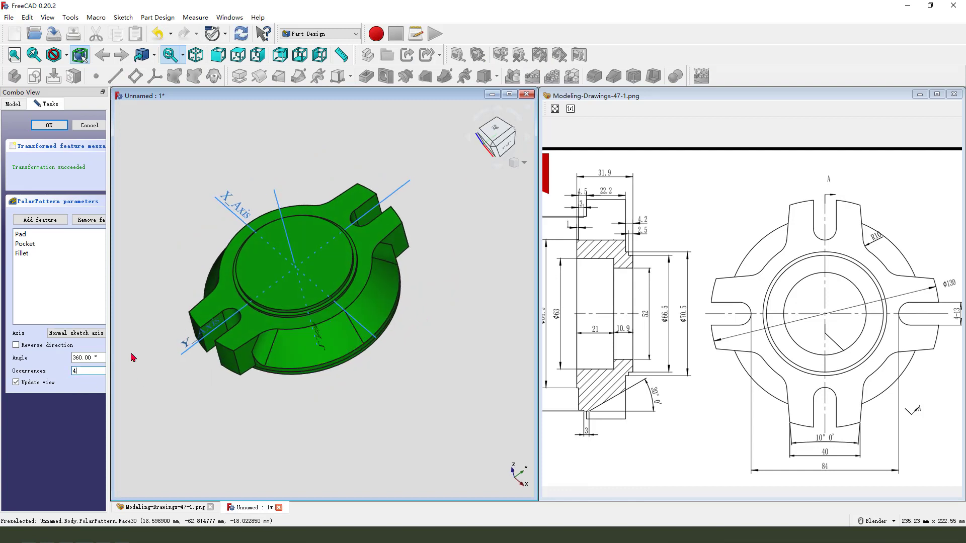
click(76, 333)
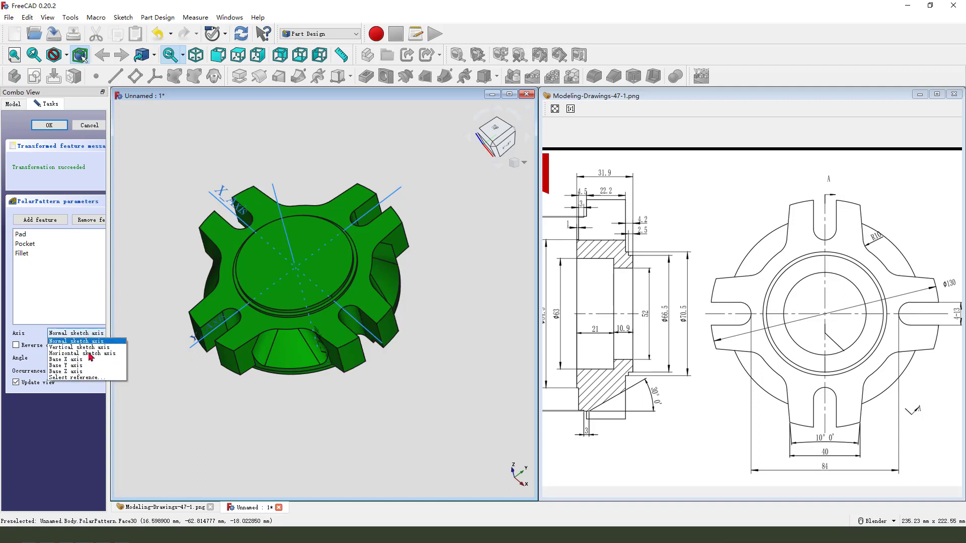
click(65, 374)
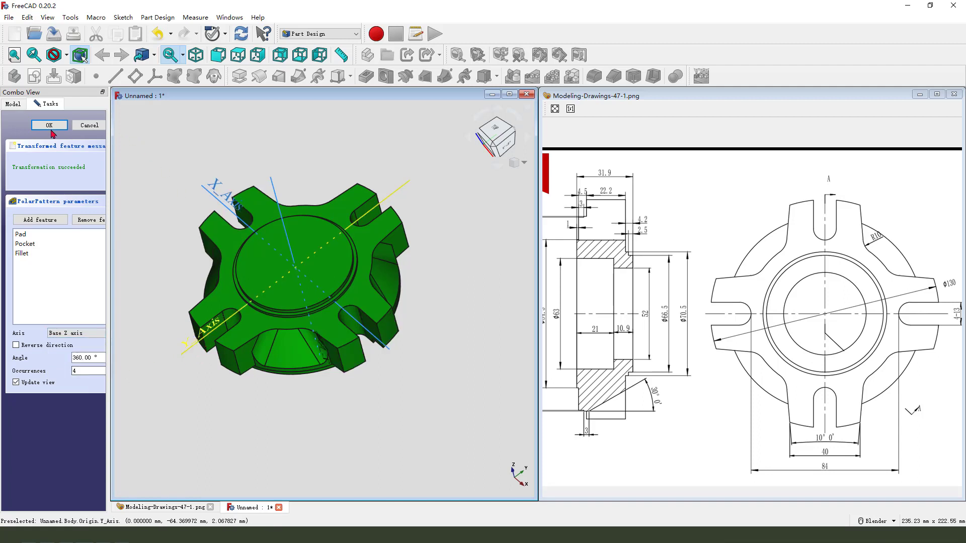
click(49, 125)
middle_drag(352, 347, 373, 357)
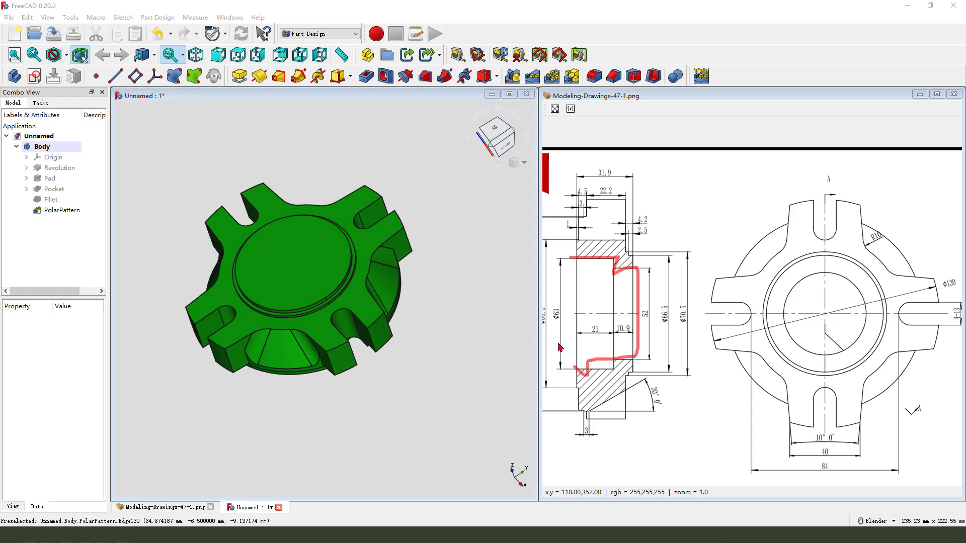
key(Escape)
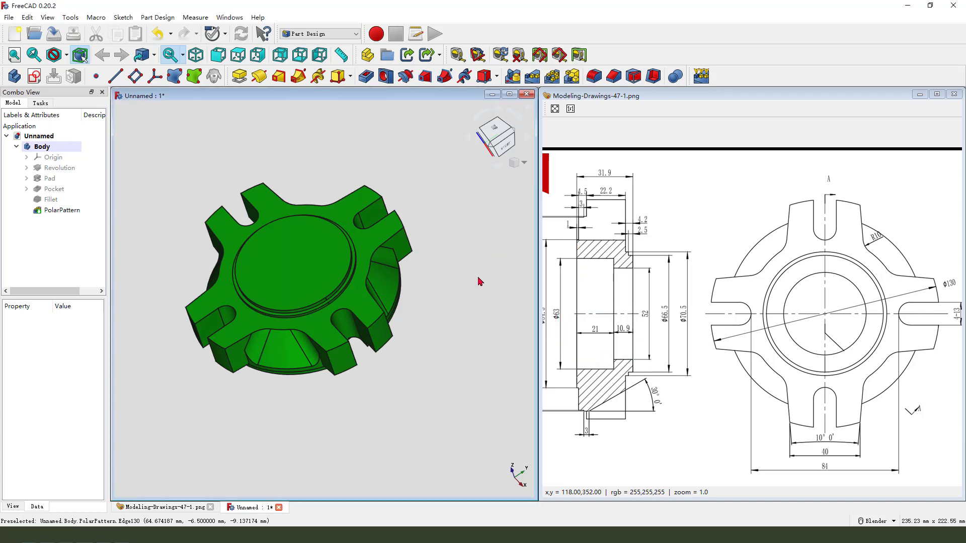
Step: Sketch a circle centred on the origin of the XY plane, constrain its diameter to 52 mm and close the sketch
click(34, 76)
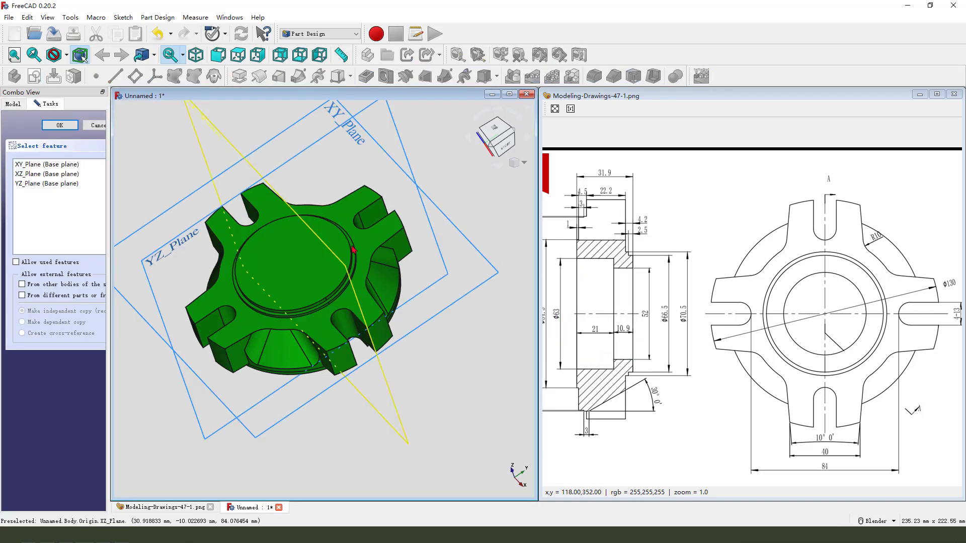
click(344, 141)
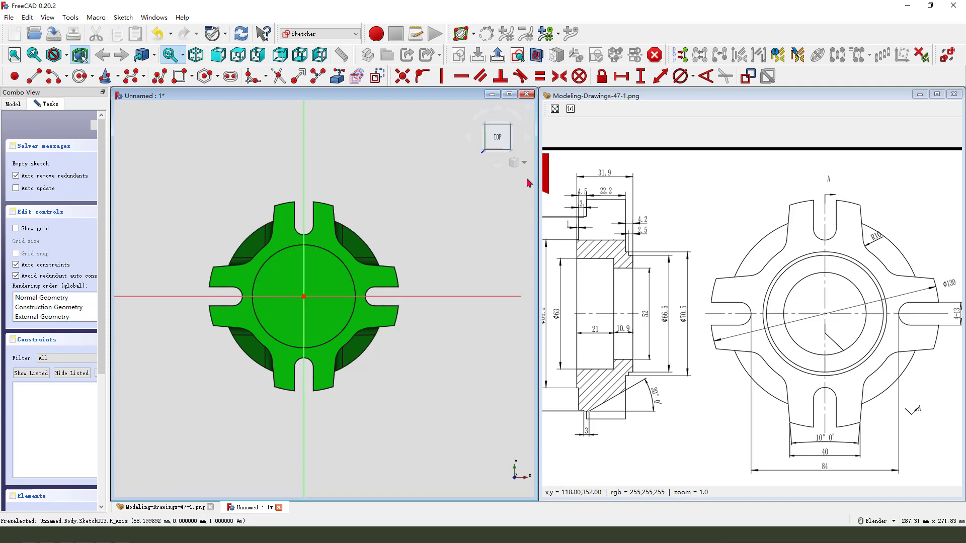
click(79, 76)
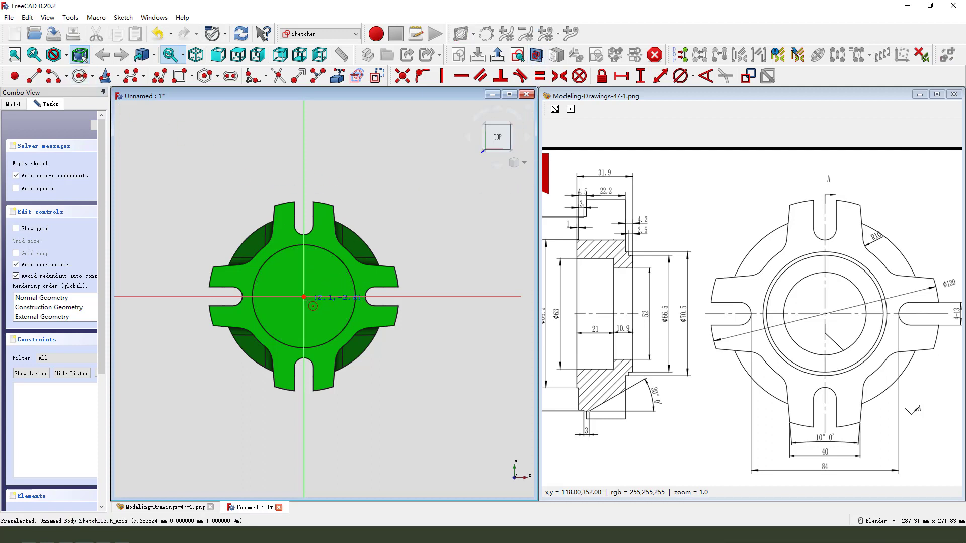
click(324, 320)
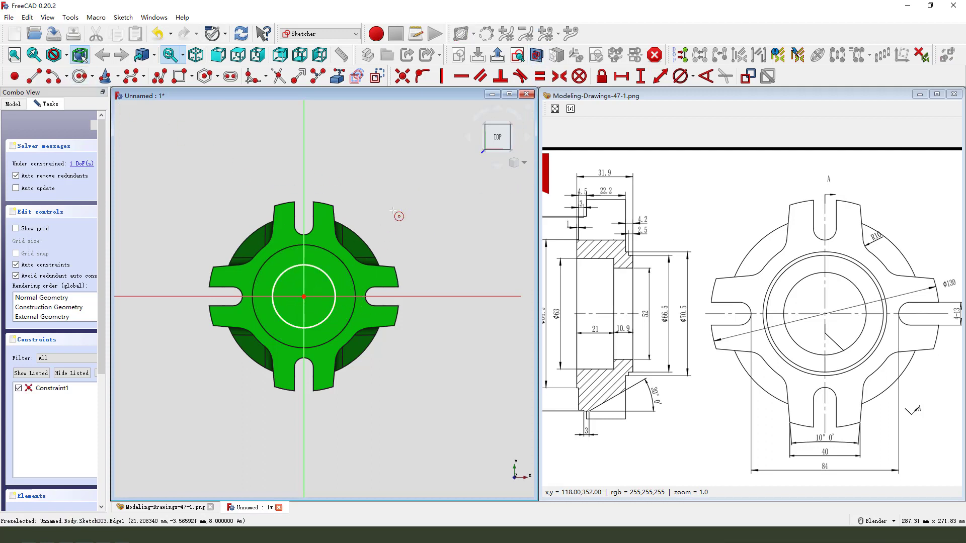
click(336, 274)
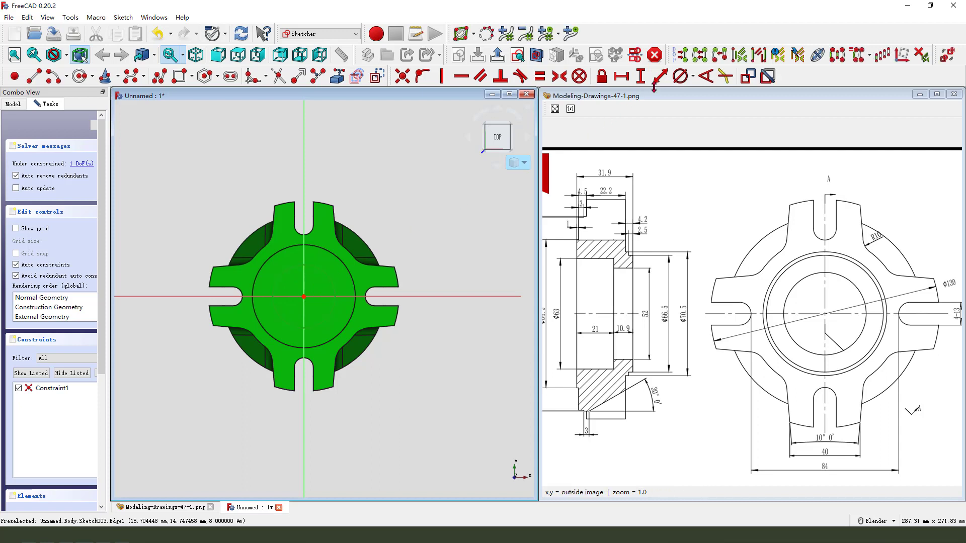
click(682, 77)
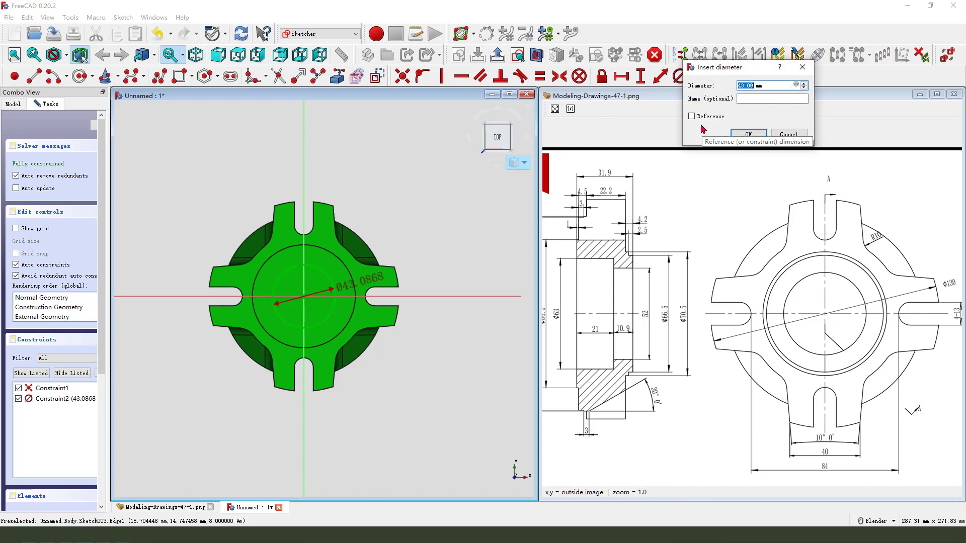
key(Return)
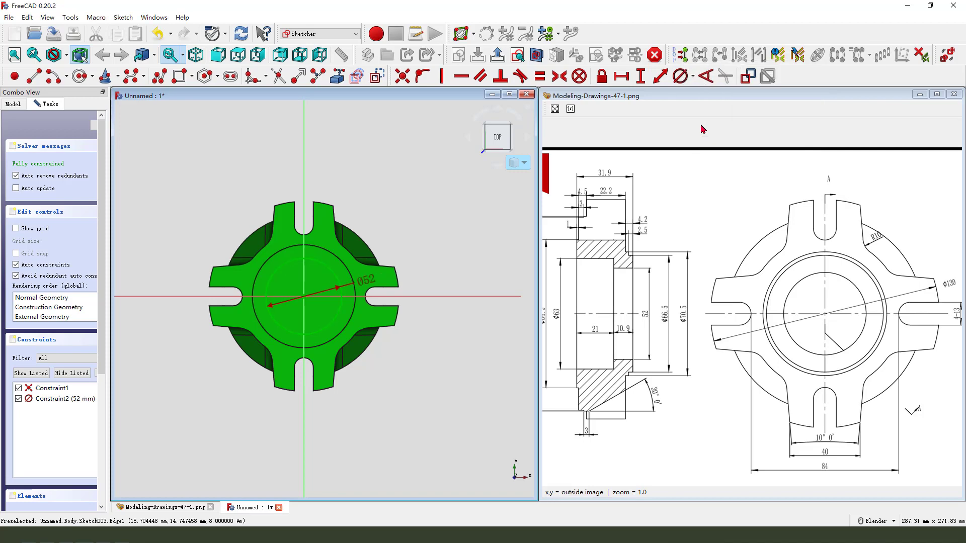
click(500, 58)
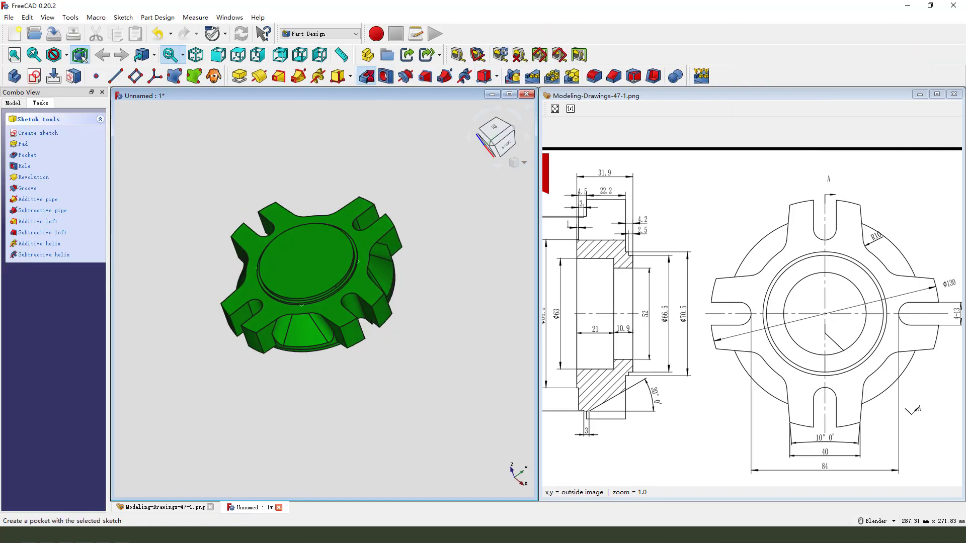
Step: Pocket the 52 mm circle with the Through all type, symmetric to its plane, to bore through the part
click(367, 75)
click(88, 164)
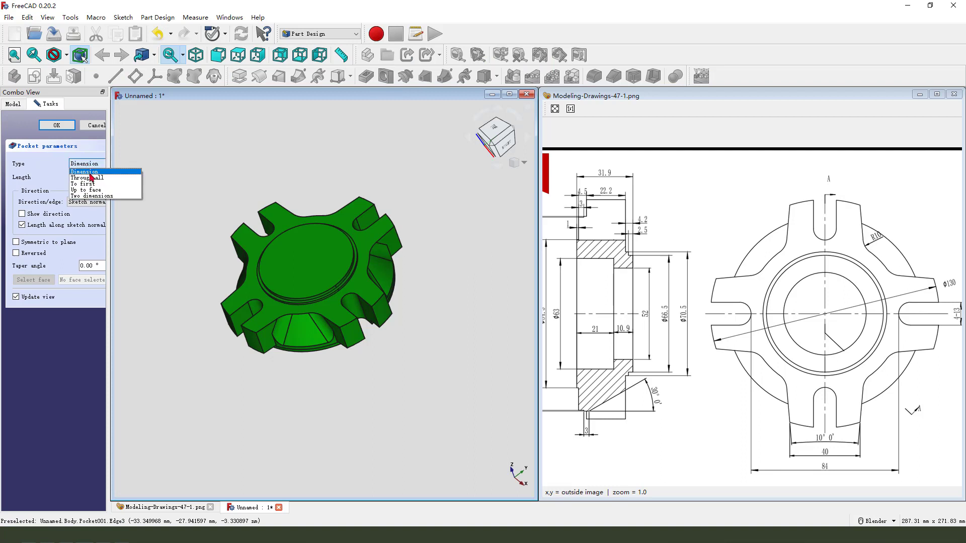
click(93, 178)
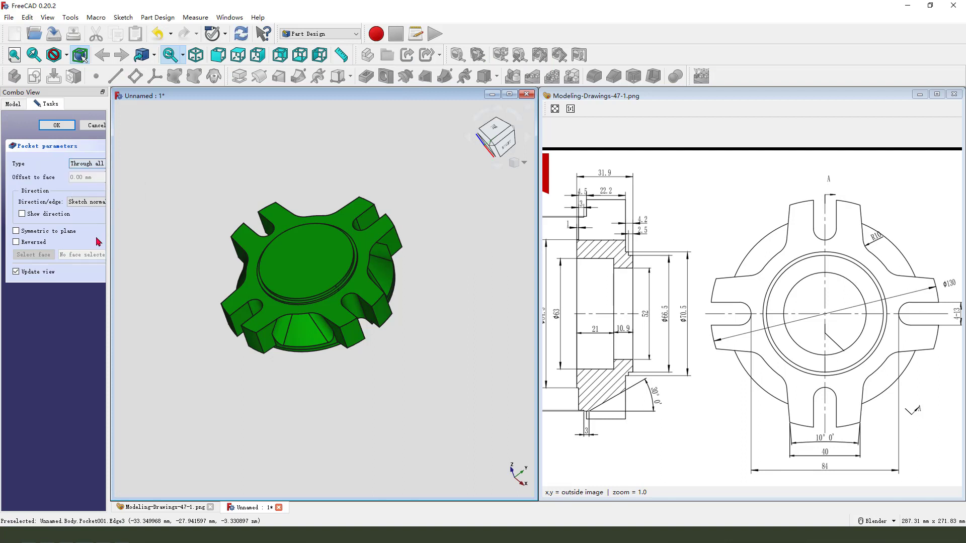
click(17, 231)
mouse_move(327, 332)
middle_down()
mouse_move(380, 319)
mouse_move(338, 340)
middle_up()
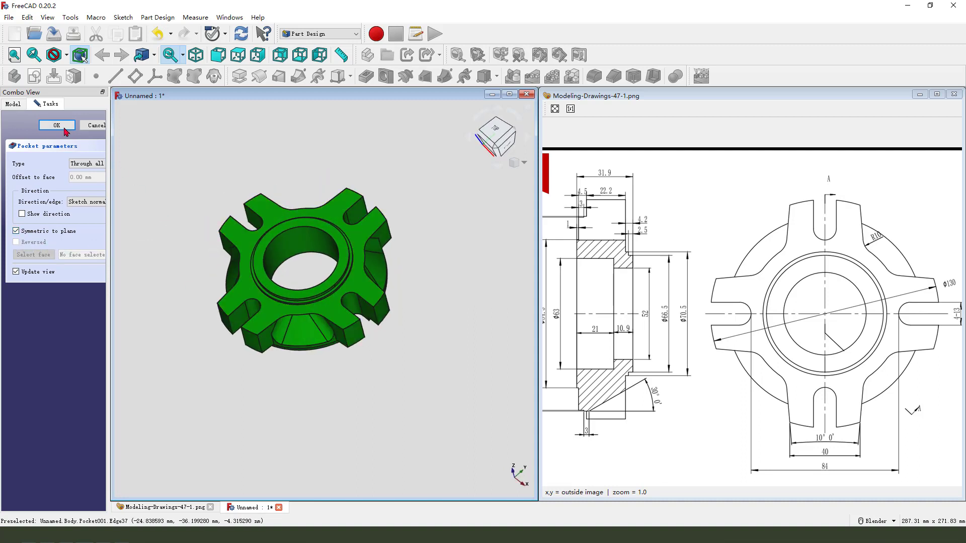
click(57, 125)
Step: Start a sketch on the flat ring face around the bore on the underside and draw an origin-centred circle about 37 mm in diameter
drag(648, 391, 688, 400)
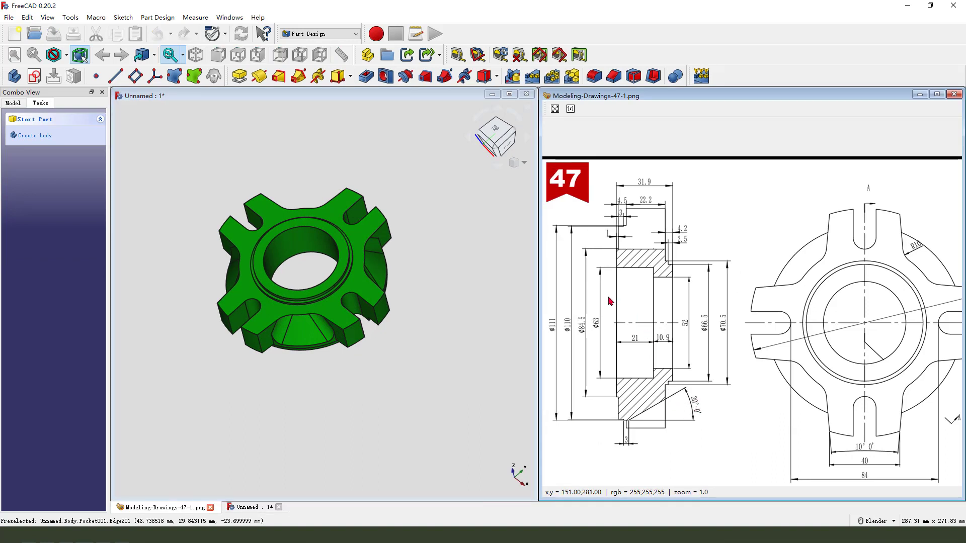
mouse_move(380, 255)
middle_down()
mouse_move(375, 221)
mouse_move(394, 262)
middle_up()
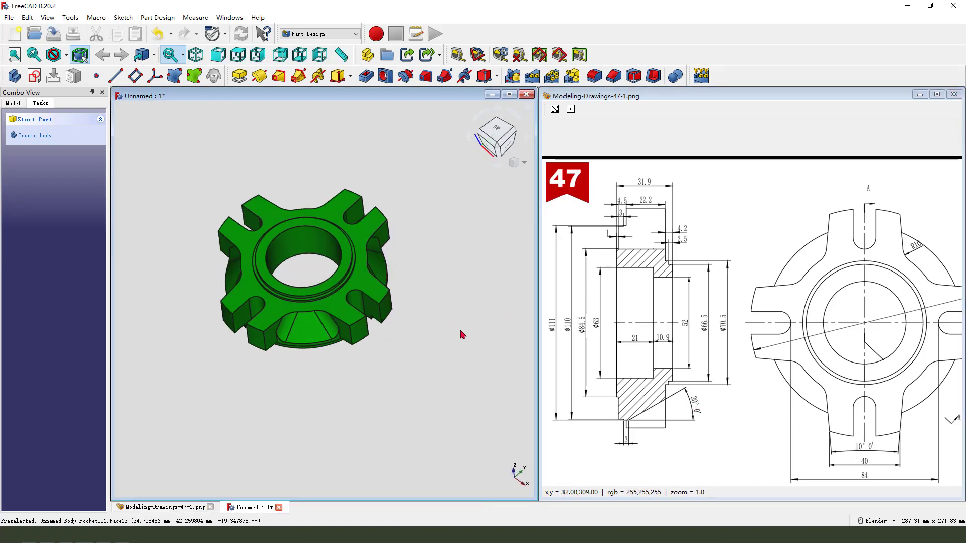
middle_drag(432, 349, 380, 262)
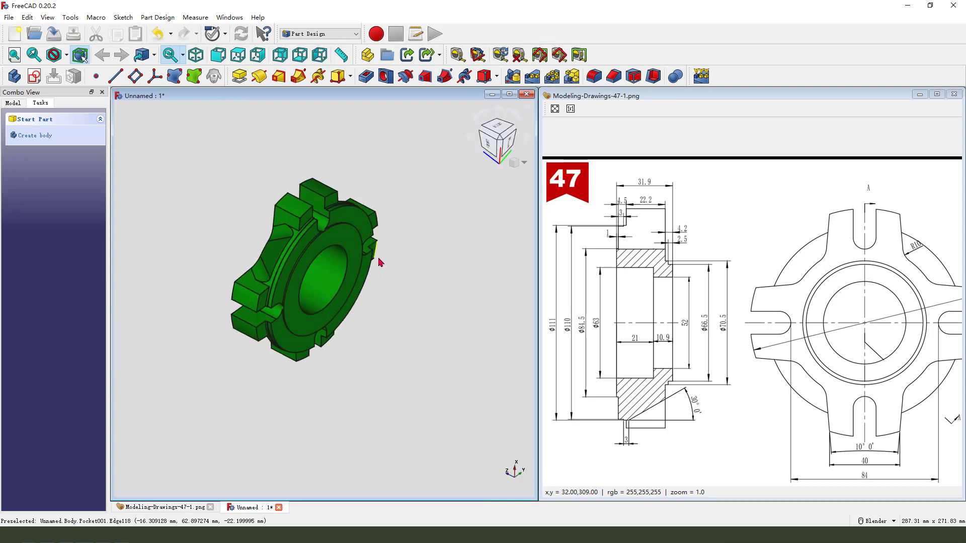
click(350, 243)
middle_drag(389, 296, 391, 195)
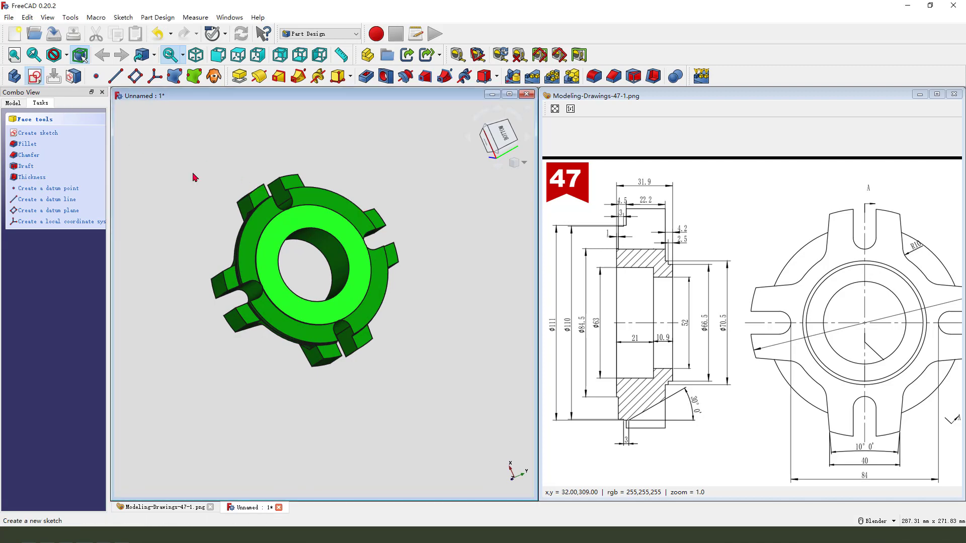
click(79, 76)
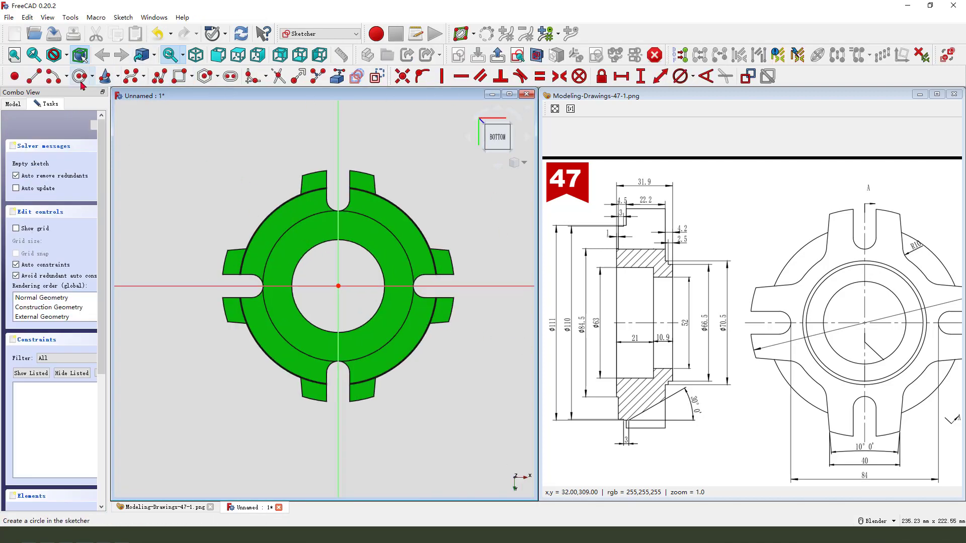
click(339, 287)
click(354, 315)
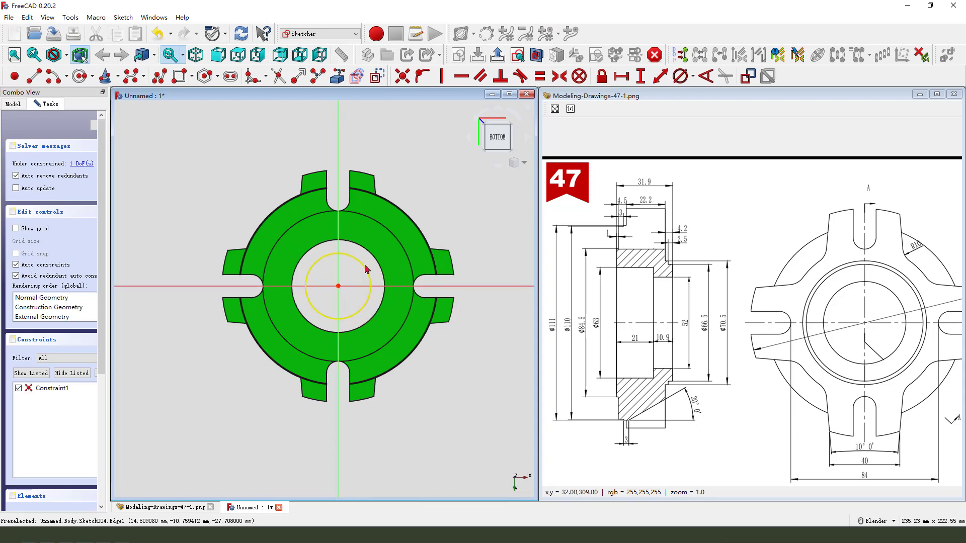
Step: Constrain the underside circle's diameter to 63 mm and close the sketch
click(680, 76)
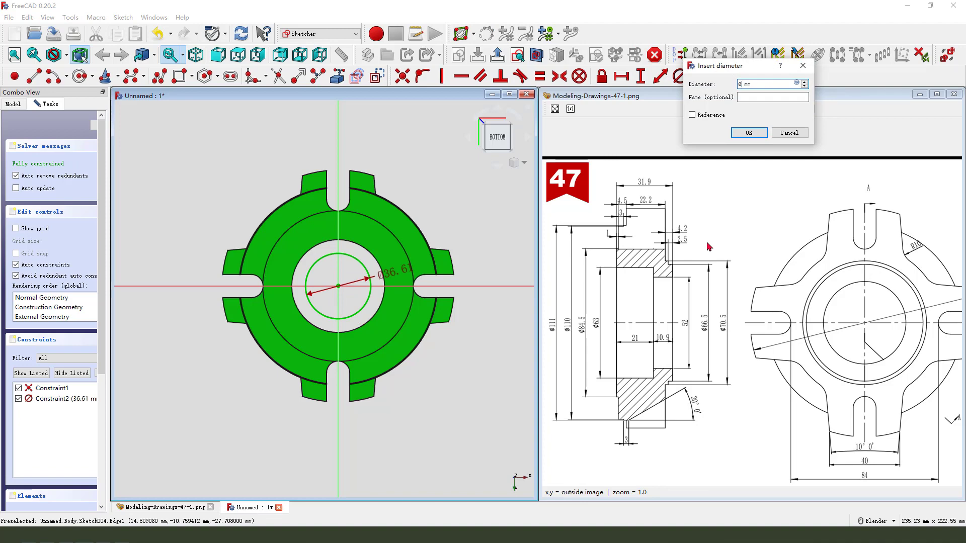
text(63)
key(Return)
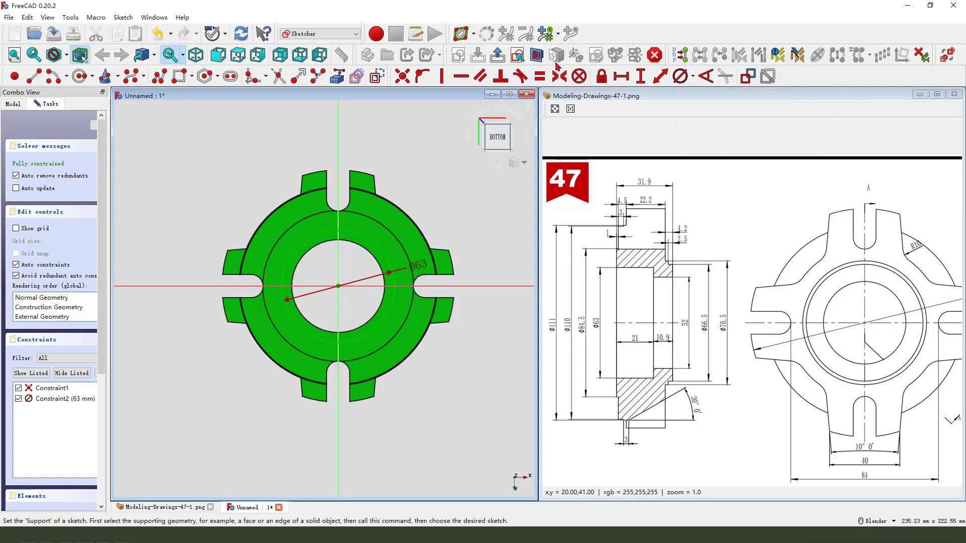
click(497, 55)
Step: Pocket the 63 mm circle to a length of 21 mm to form the counterbore
middle_drag(431, 325, 401, 295)
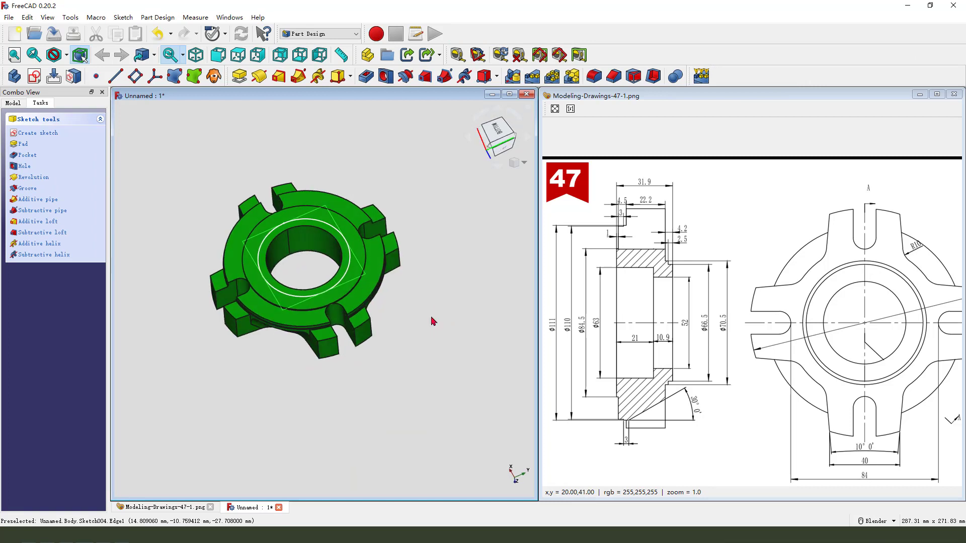
click(366, 76)
middle_drag(428, 326, 428, 308)
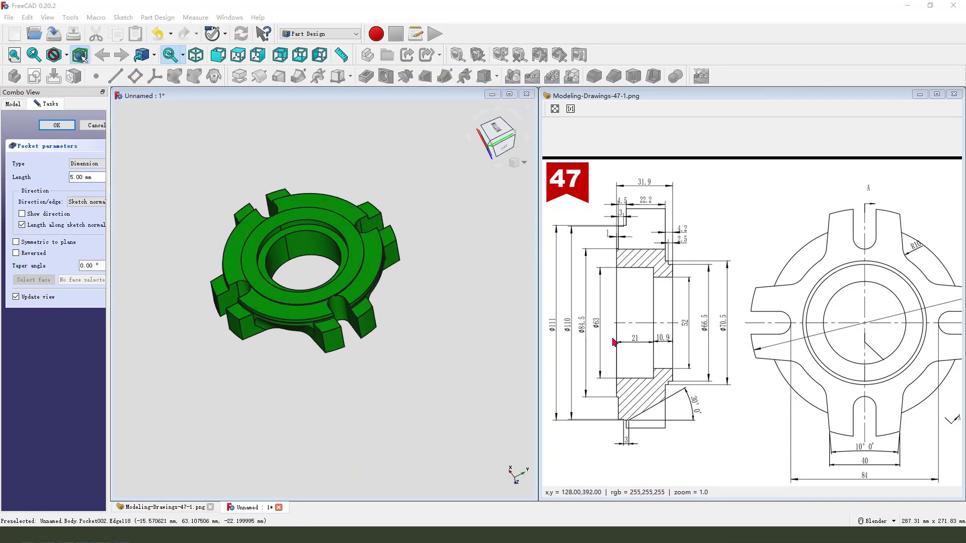
mouse_move(634, 355)
mouse_down()
mouse_move(645, 333)
mouse_move(626, 360)
mouse_up()
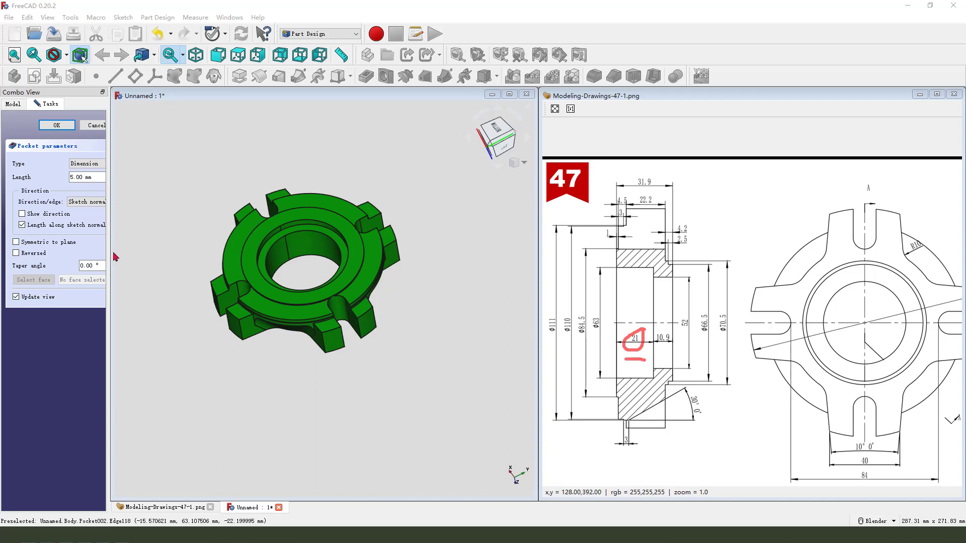
key(Escape)
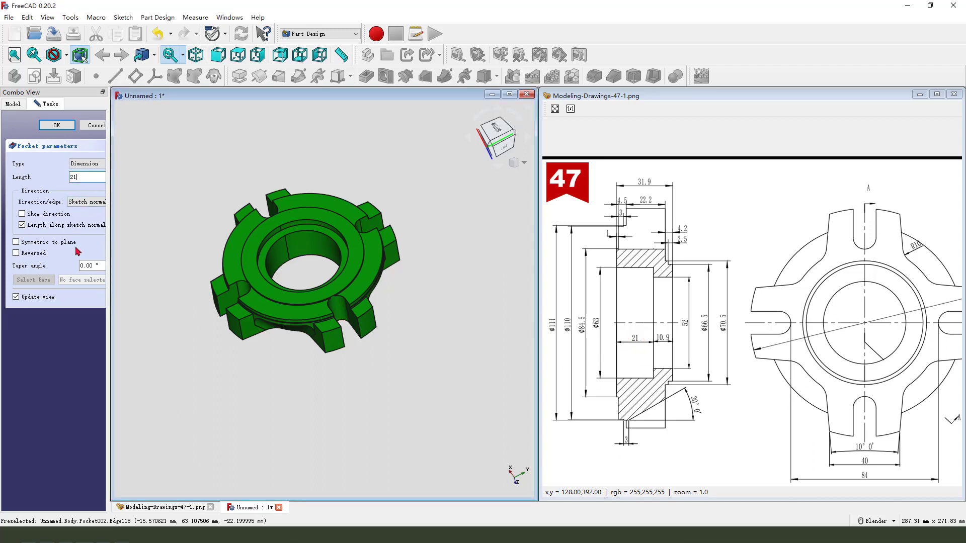
middle_drag(353, 268, 384, 263)
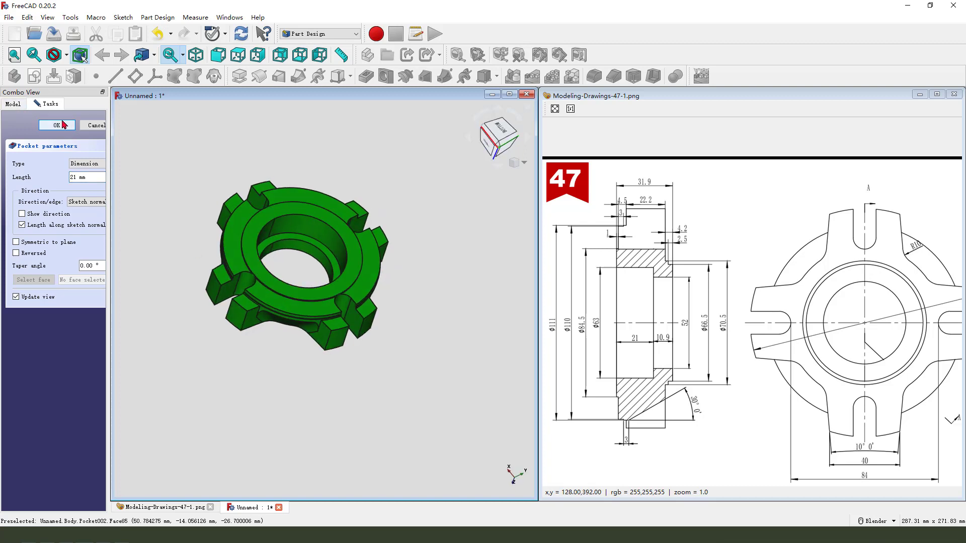
Step: Maximize the model window and examine the part's arms, slots and stepped bore from several angles
middle_drag(204, 237, 403, 257)
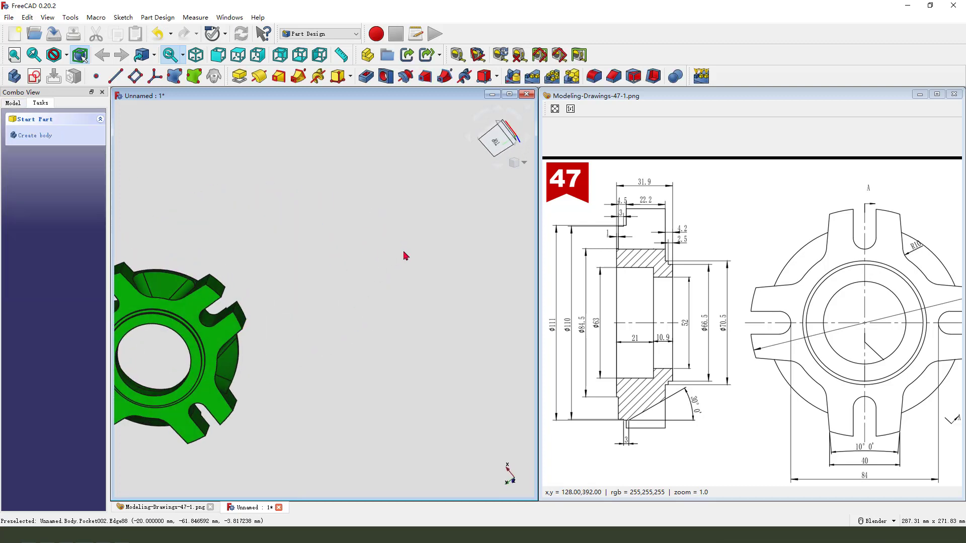
scroll(403, 256, down, 3)
scroll(229, 357, up, 3)
middle_drag(361, 304, 367, 202)
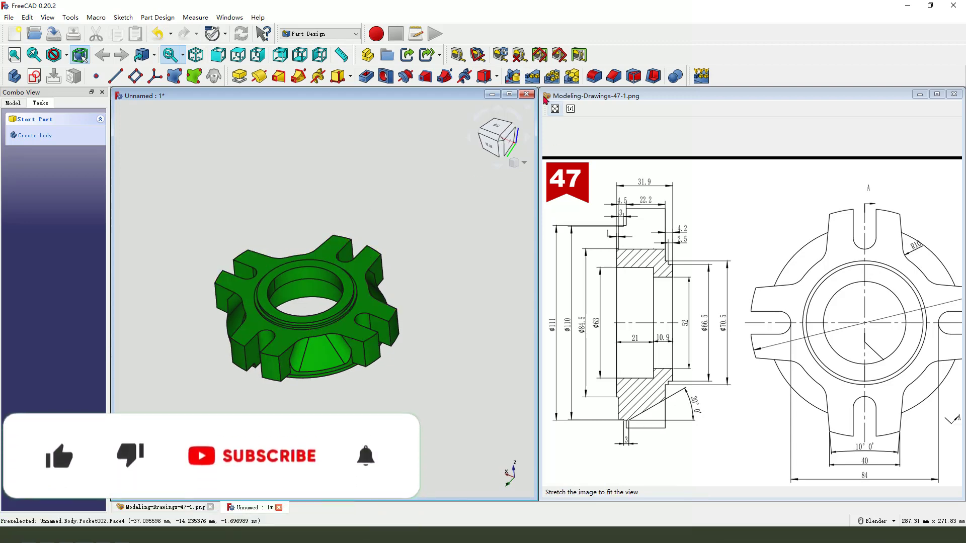
click(509, 94)
scroll(681, 329, up, 4)
middle_drag(504, 282, 547, 295)
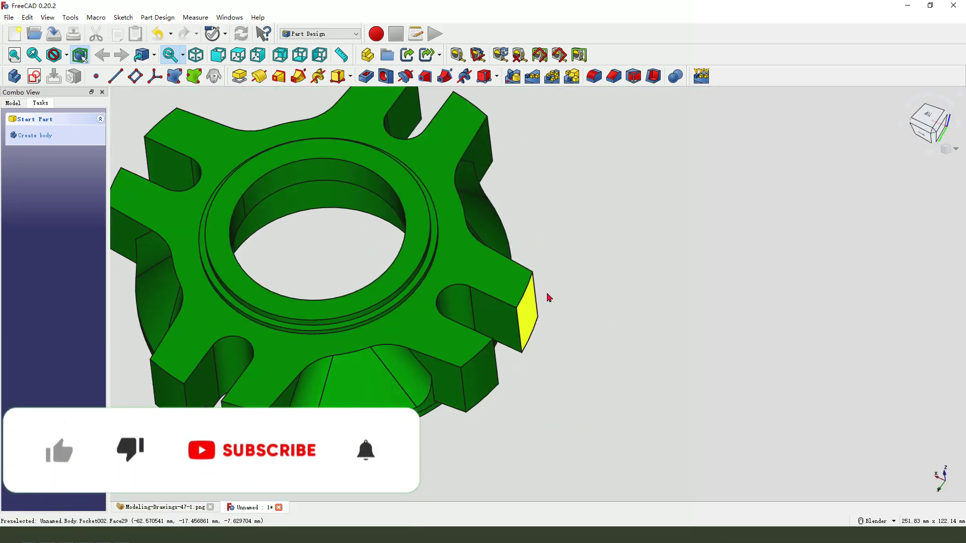
scroll(518, 312, down, 3)
middle_drag(502, 327, 628, 282)
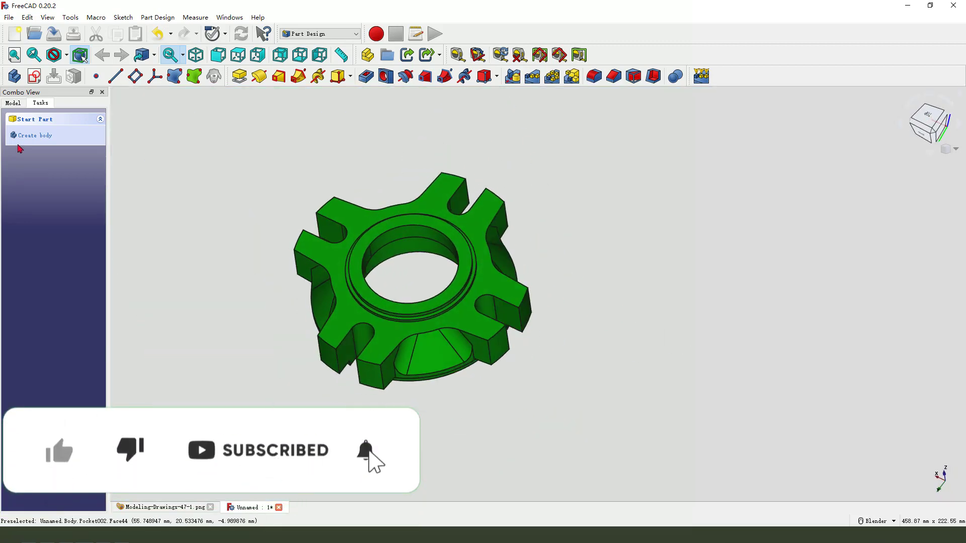
Step: Set the whole body's shape color to cyan in its display properties and close them
click(13, 103)
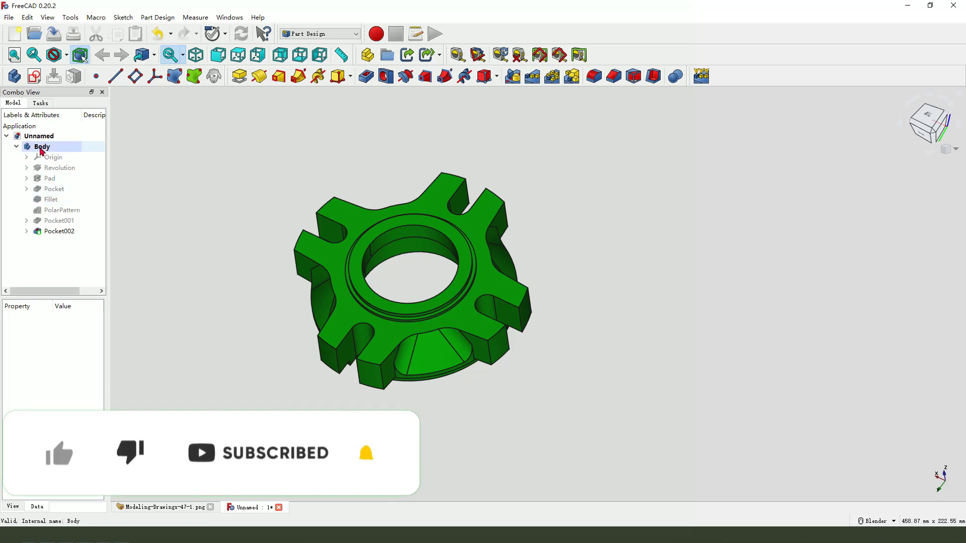
right_click(40, 147)
click(81, 182)
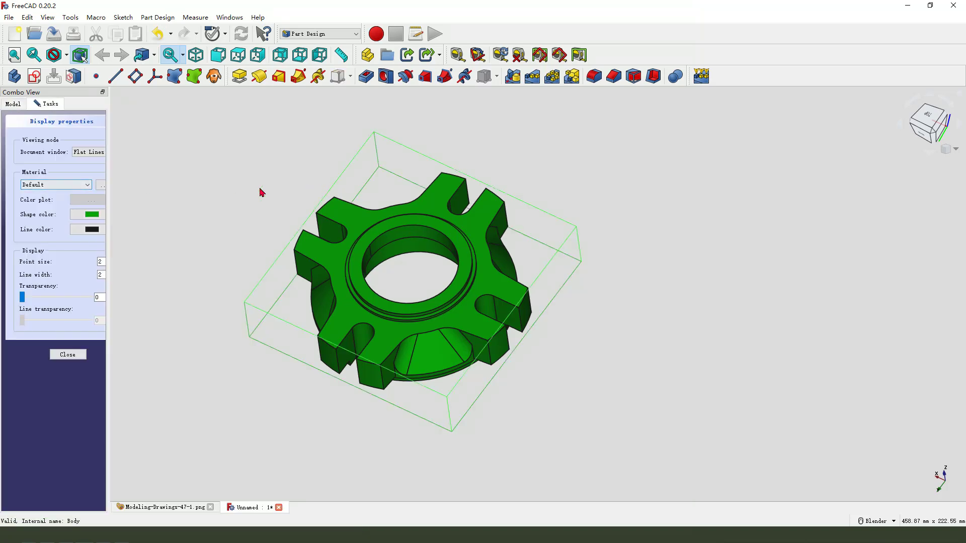
click(87, 216)
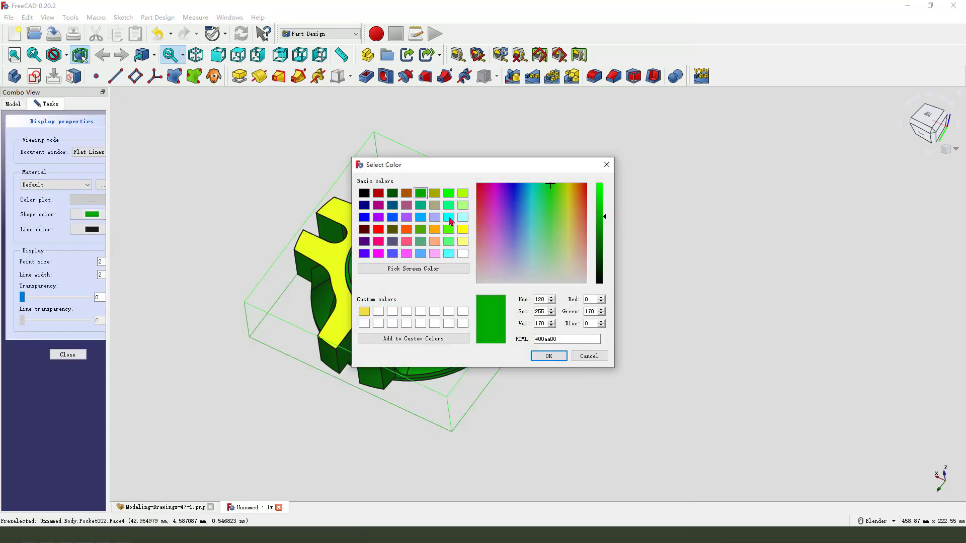
click(449, 218)
click(555, 359)
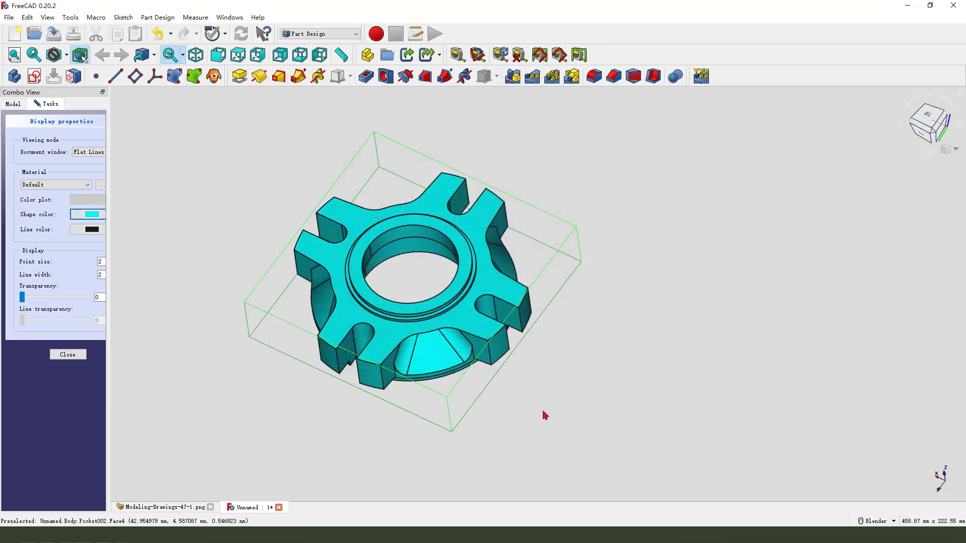
click(68, 356)
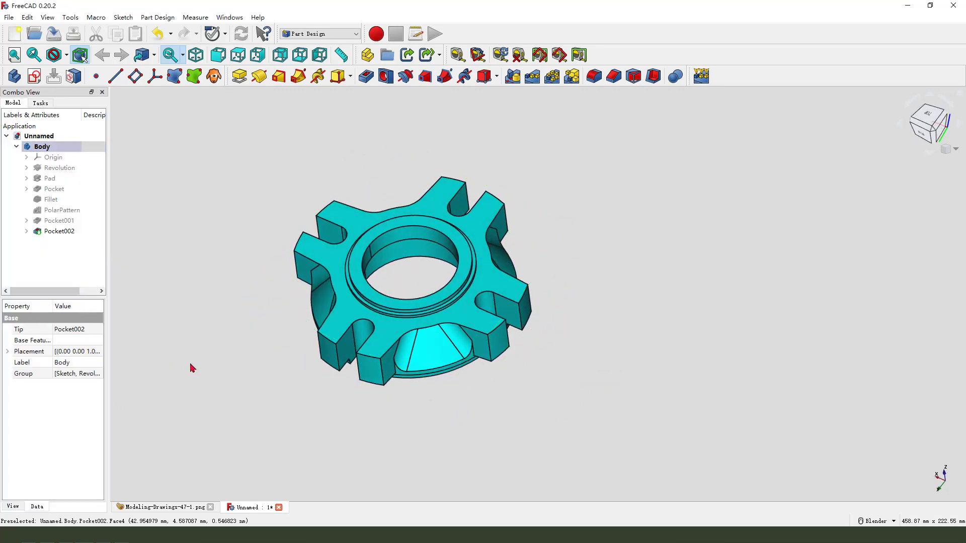
Step: Start per-face coloring on Pocket002 and select one arm's slot walls, rounded slot end and adjoining outer end face
right_click(69, 237)
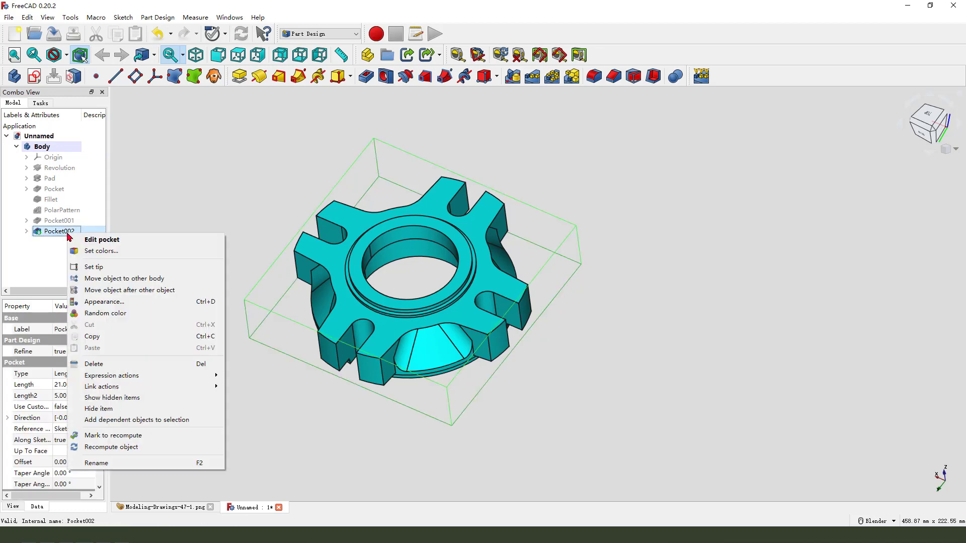
click(97, 252)
middle_drag(475, 371, 471, 380)
scroll(429, 401, up, 1)
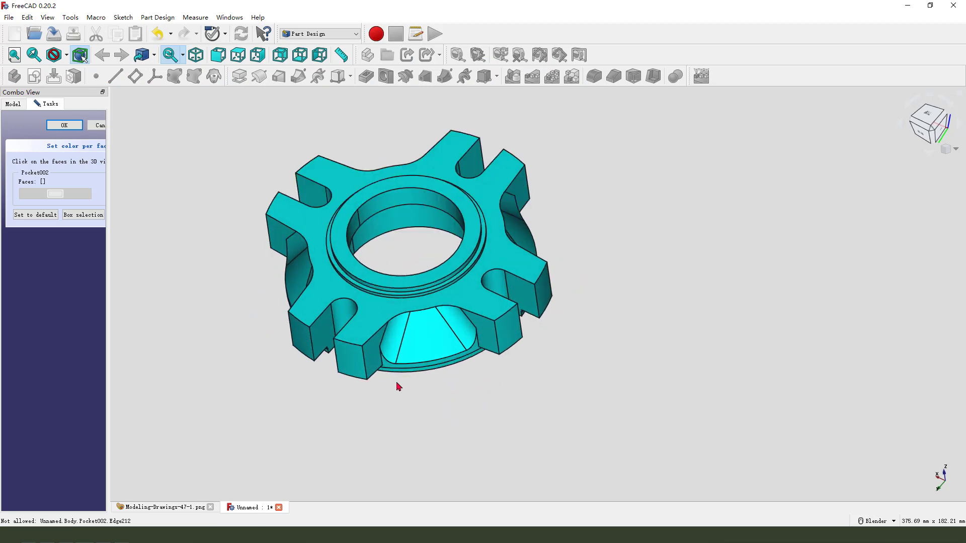
click(347, 358)
click(344, 313)
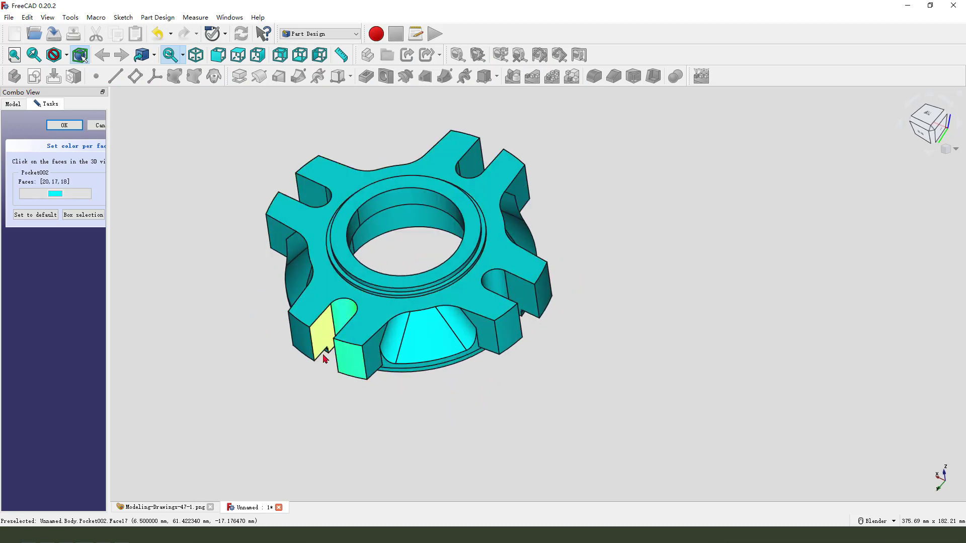
middle_drag(325, 358, 442, 371)
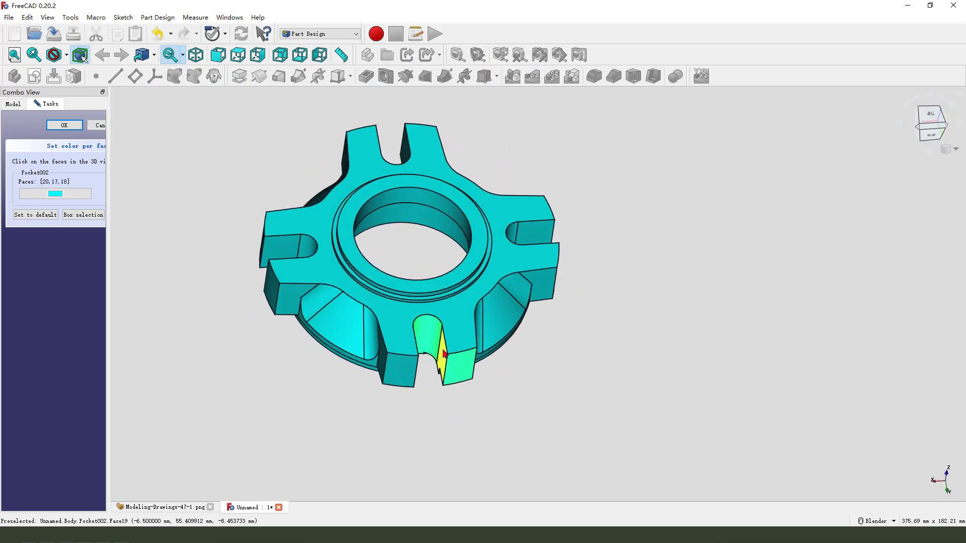
click(444, 353)
Step: Add the blended corner faces flanking the conical surfaces between the arms to the face selection
click(368, 331)
click(327, 308)
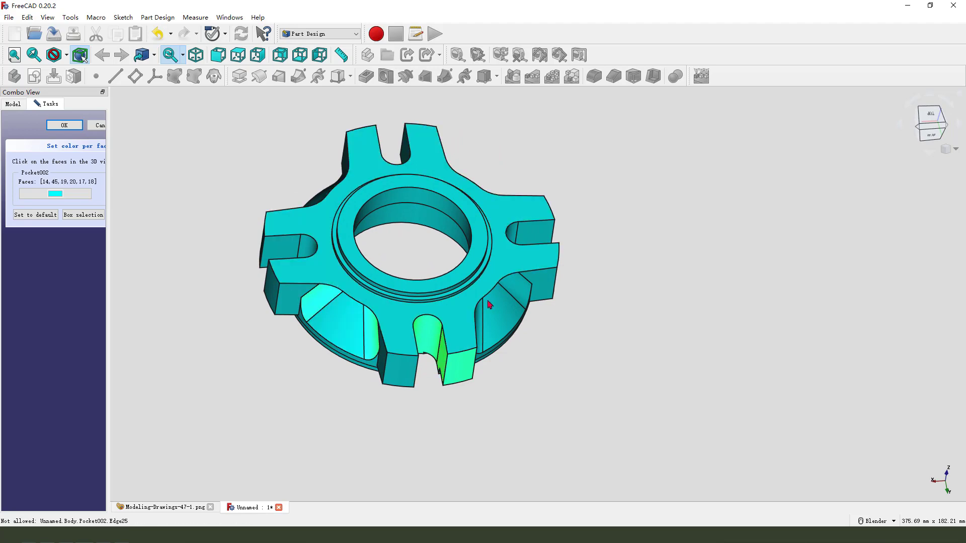
click(521, 293)
click(478, 325)
middle_drag(539, 345, 478, 300)
click(485, 291)
click(485, 228)
Step: Add the side face of the raised rim around the bore and further corner faces between arms to the selection
middle_drag(465, 197, 385, 183)
scroll(406, 121, up, 2)
scroll(427, 150, down, 3)
click(420, 138)
scroll(416, 252, down, 2)
scroll(382, 181, up, 2)
scroll(430, 246, up, 2)
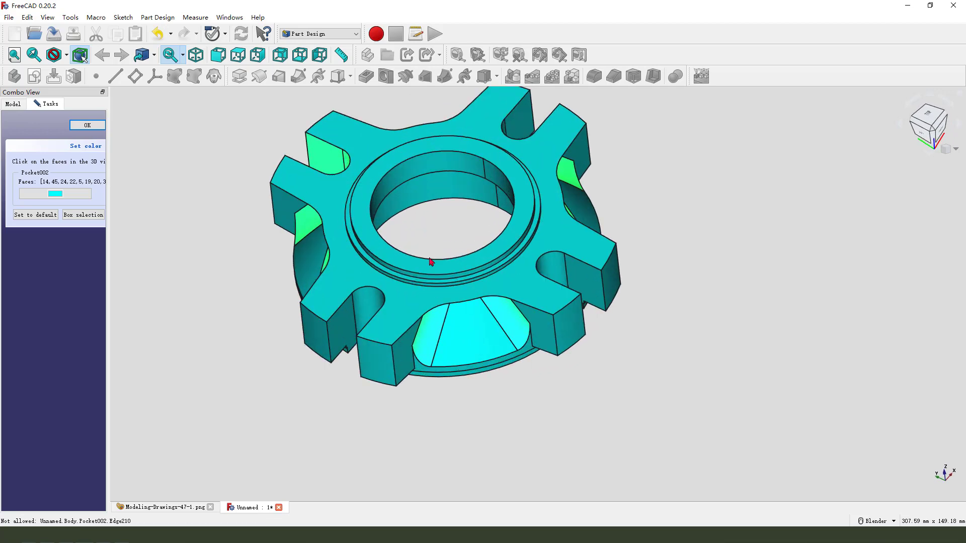
scroll(431, 262, up, 3)
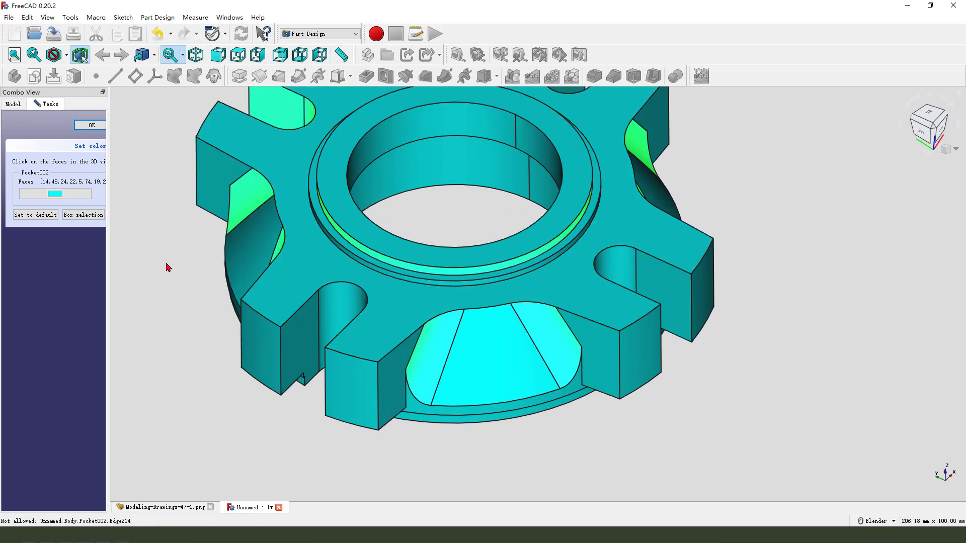
scroll(356, 280, down, 5)
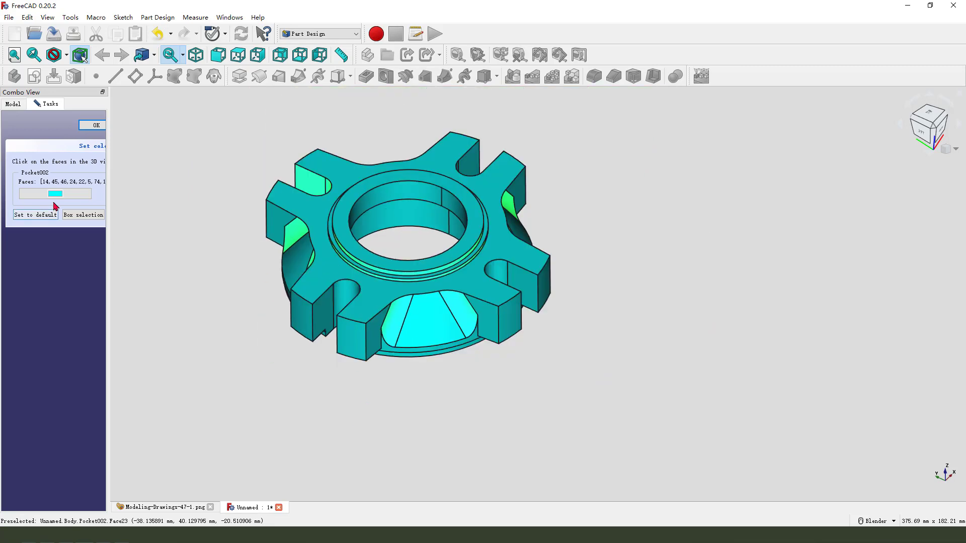
Step: Color the selected faces red (#ff0000), apply the per-face colors and inspect the part
click(55, 194)
click(378, 222)
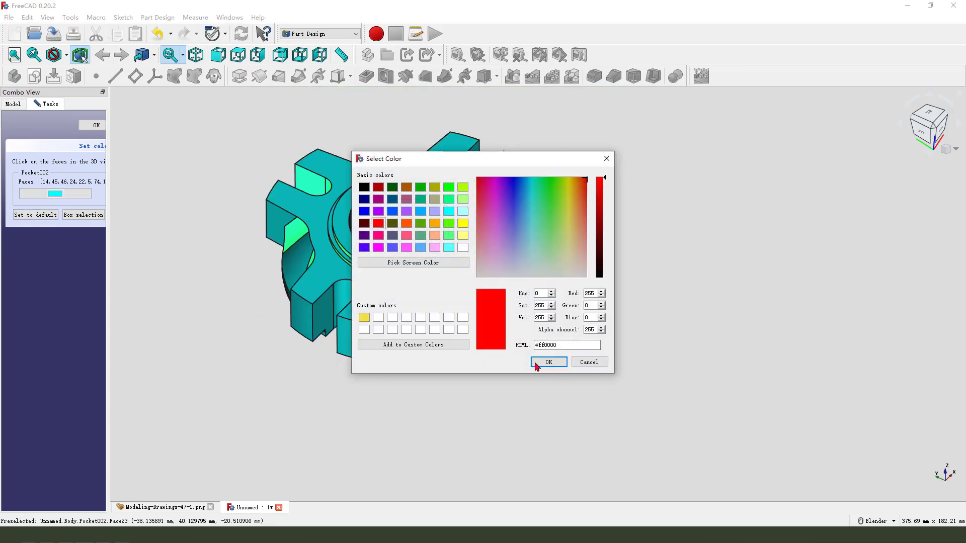
click(548, 362)
click(92, 125)
middle_drag(452, 293, 496, 384)
scroll(467, 378, up, 2)
scroll(592, 401, down, 3)
scroll(592, 401, up, 1)
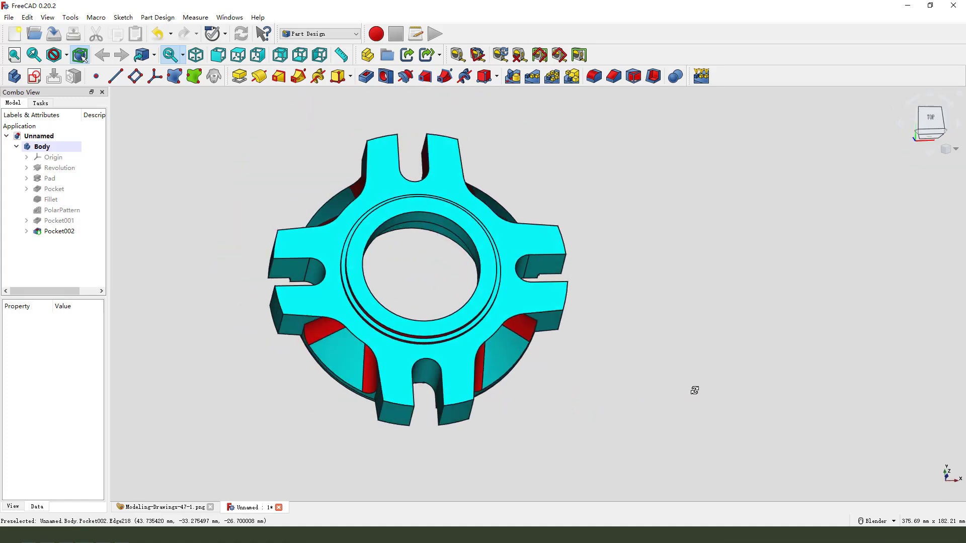